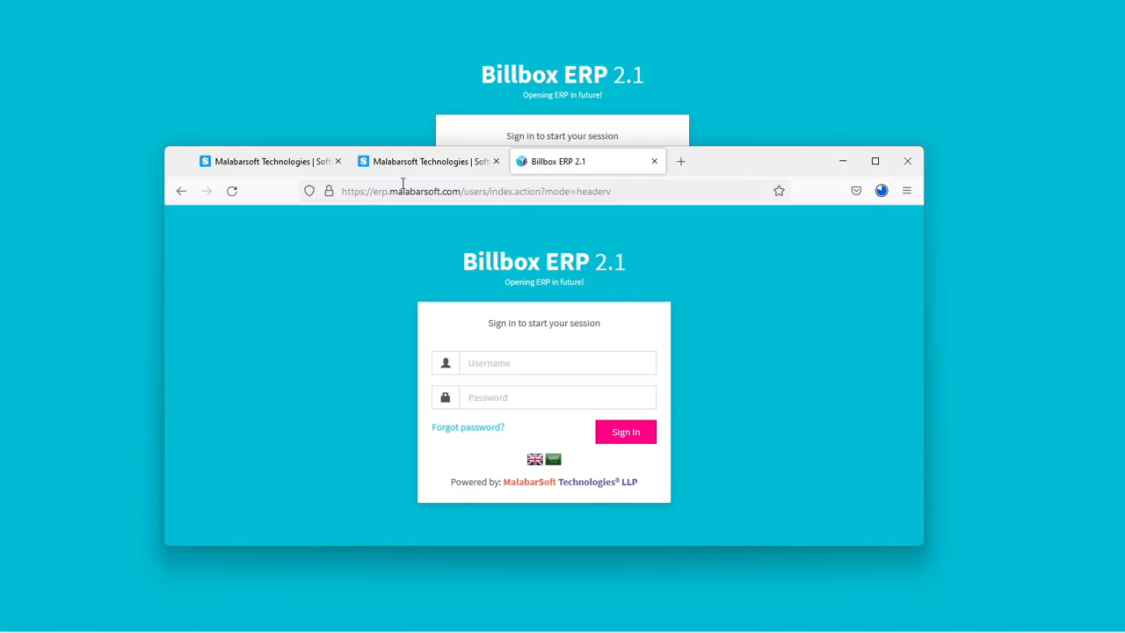
Step: Open the Billbox ERP sign-in page from the Apps Cloud offerings on the malabarsoft.com website
{"action": "left_click_drag", "start_coordinate": [461, 190], "coordinate": [337, 191]}
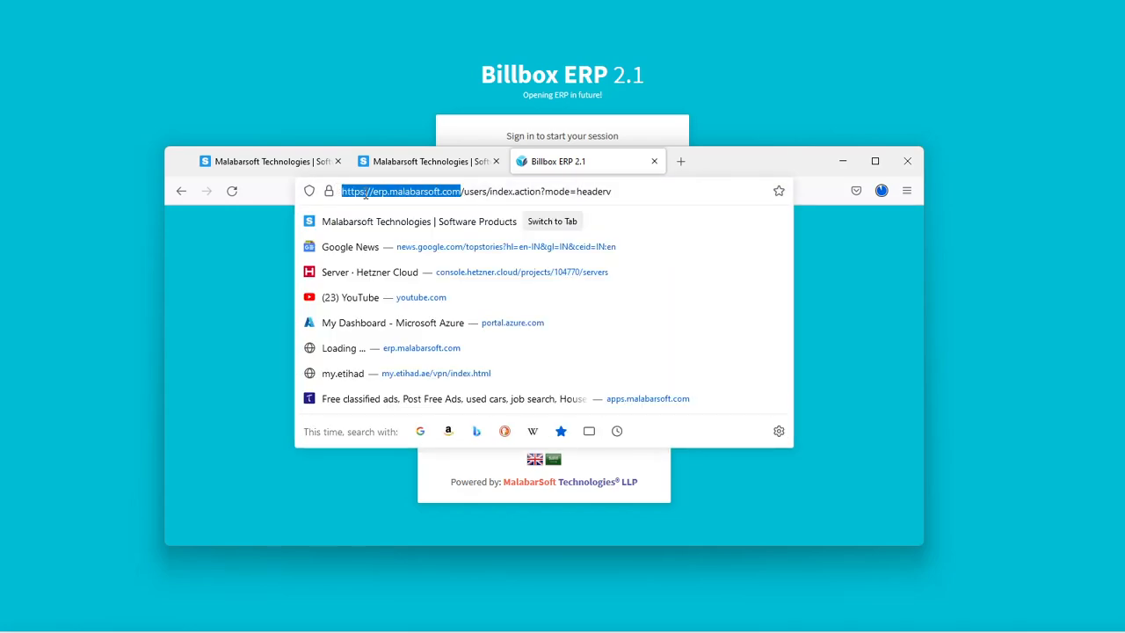
{"action": "left_click", "coordinate": [290, 163]}
{"action": "left_click", "coordinate": [458, 191]}
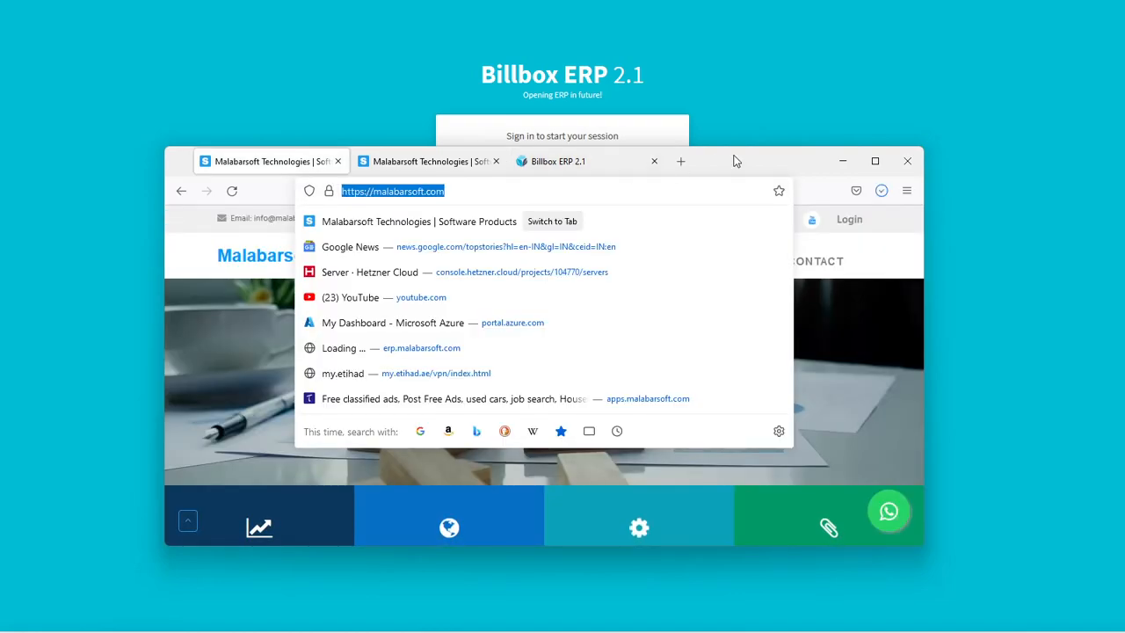
{"action": "key", "text": "Escape"}
{"action": "mouse_move", "coordinate": [526, 269]}
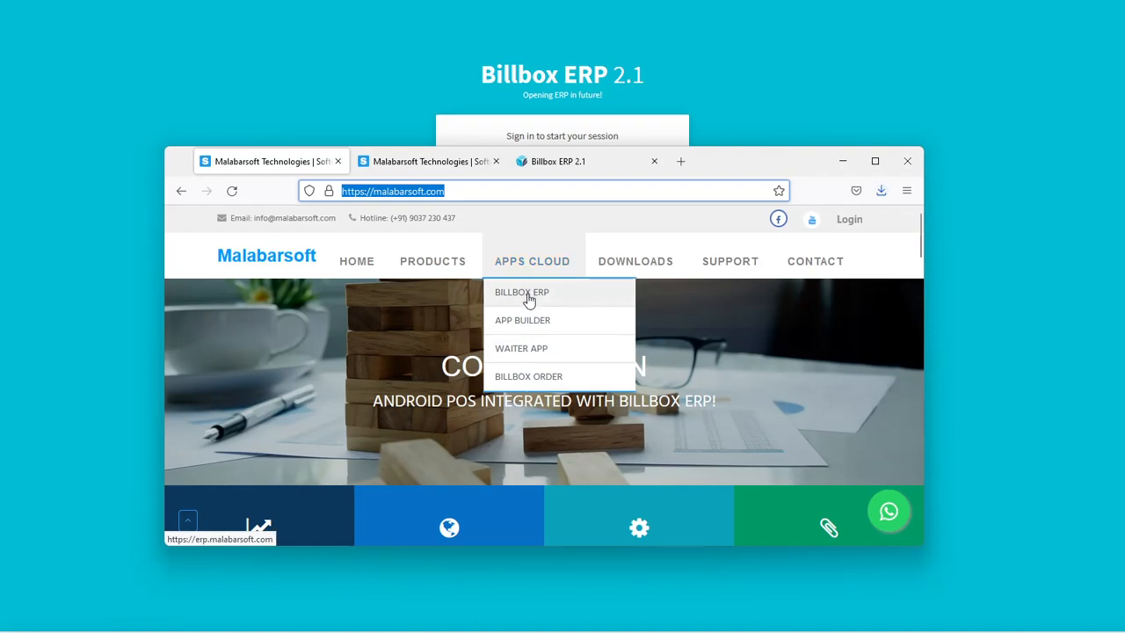
{"action": "left_click", "coordinate": [528, 301]}
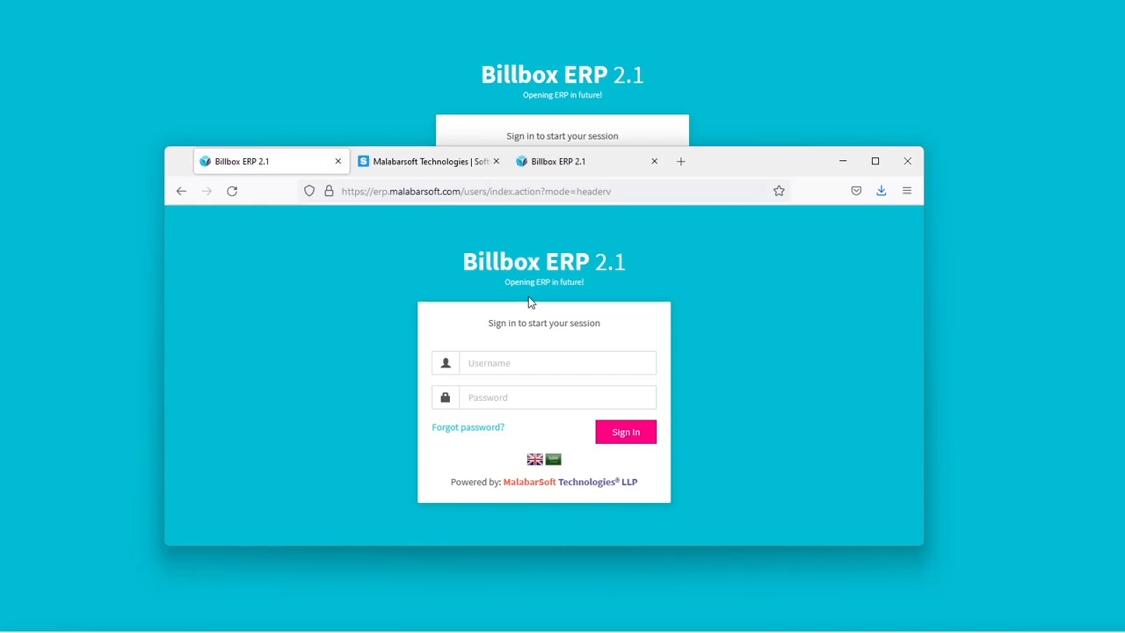
Step: View the Android apps download page on the Malabarsoft website and minimize that browser window
{"action": "left_click", "coordinate": [389, 161]}
{"action": "mouse_move", "coordinate": [666, 260]}
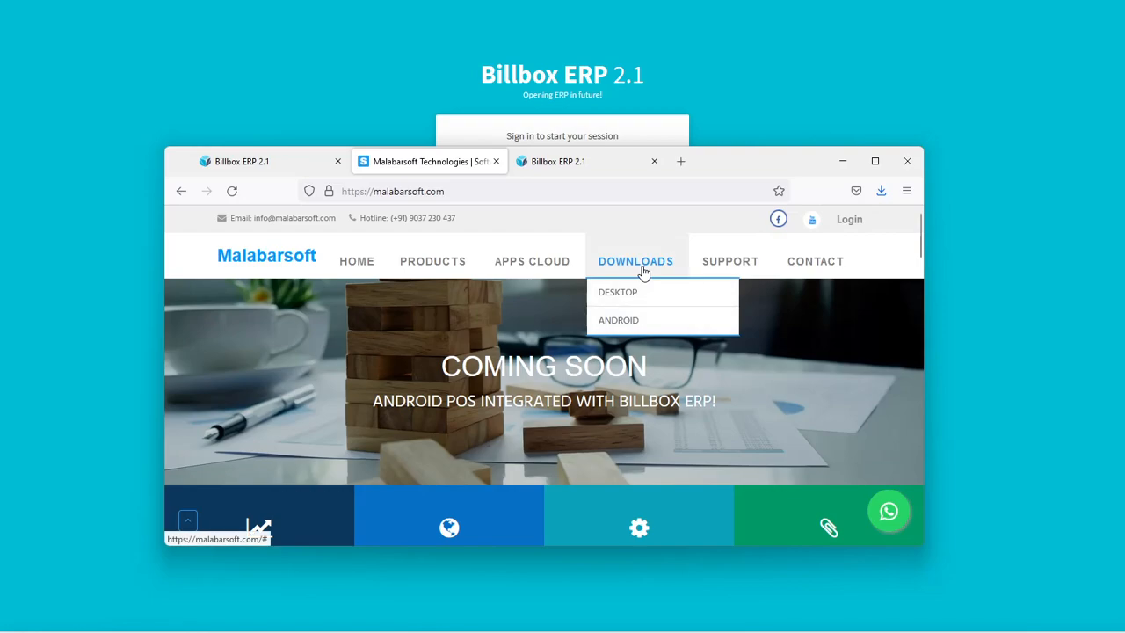
{"action": "left_click", "coordinate": [636, 332]}
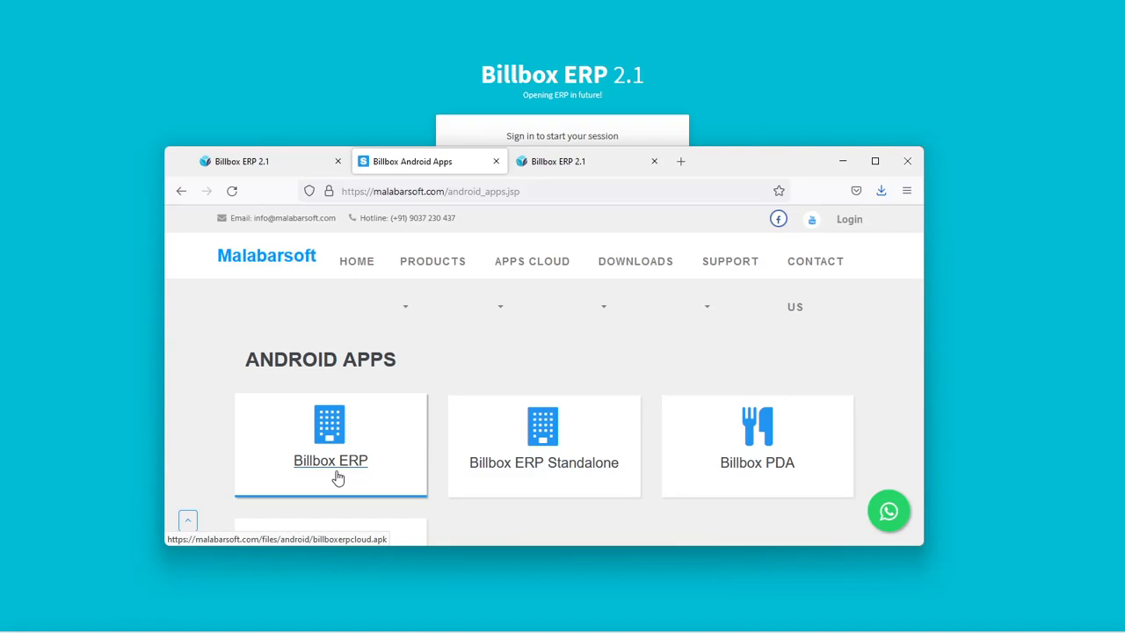
{"action": "left_click", "coordinate": [842, 164]}
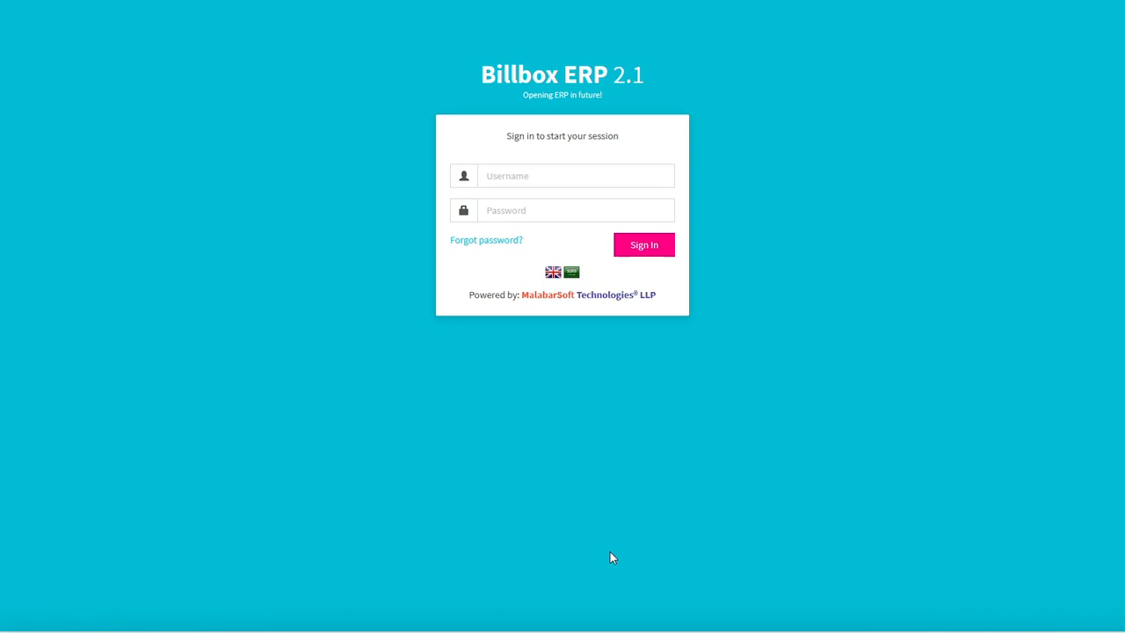
Step: Sign in to Billbox ERP as demouser with the account password and dismiss the offer to save the login
{"action": "left_click", "coordinate": [534, 169]}
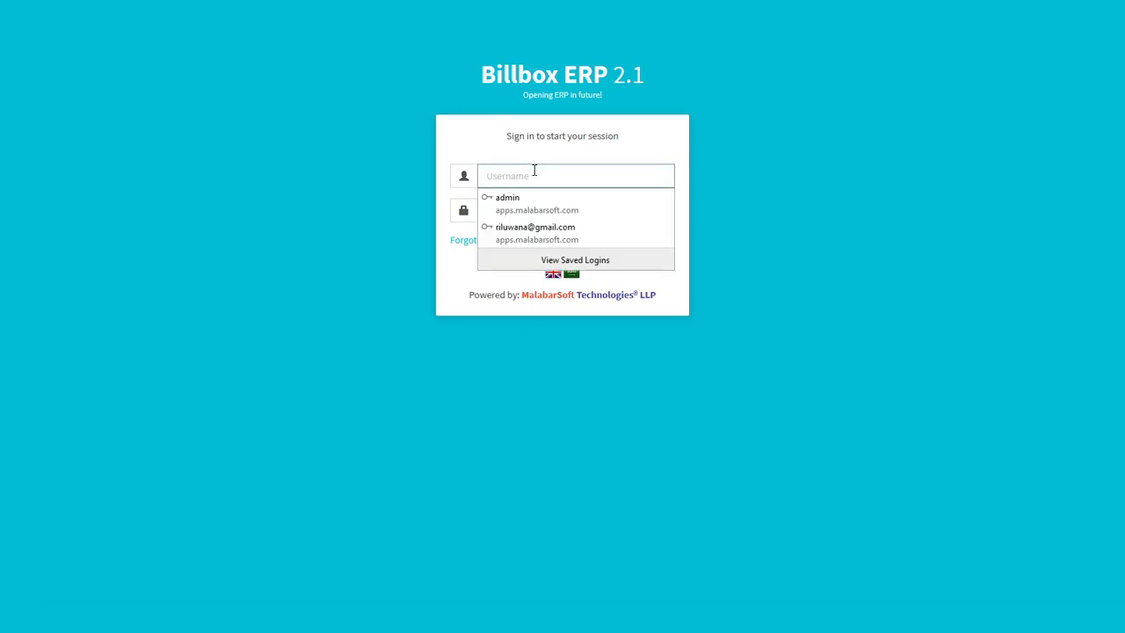
{"action": "type", "text": "demouser"}
{"action": "key", "text": "Tab"}
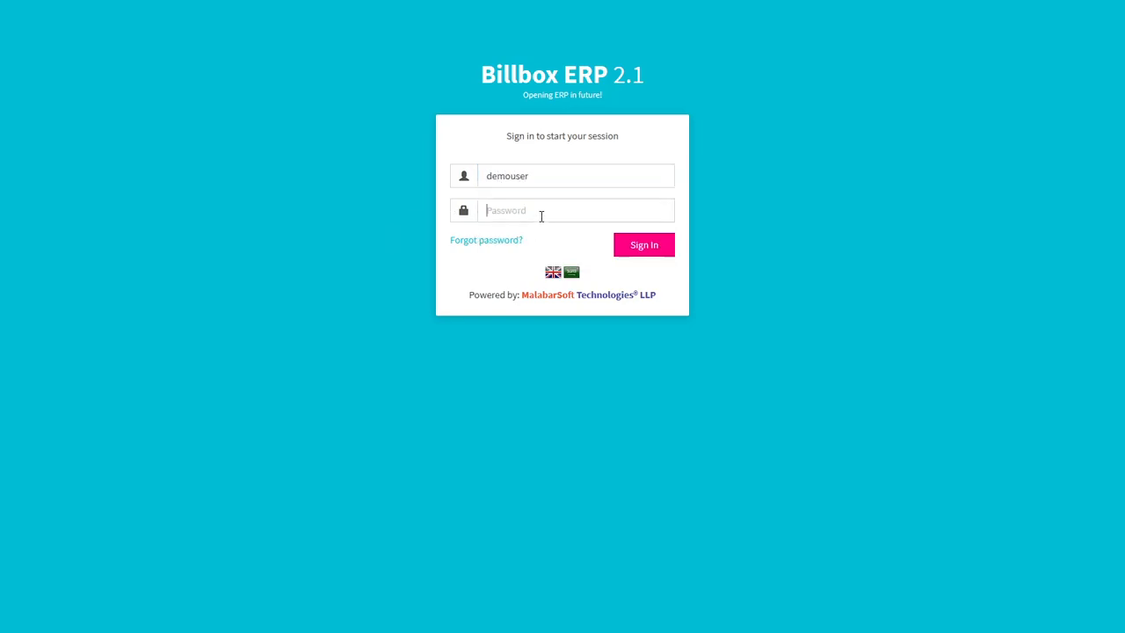
{"action": "type", "text": "••••••••"}
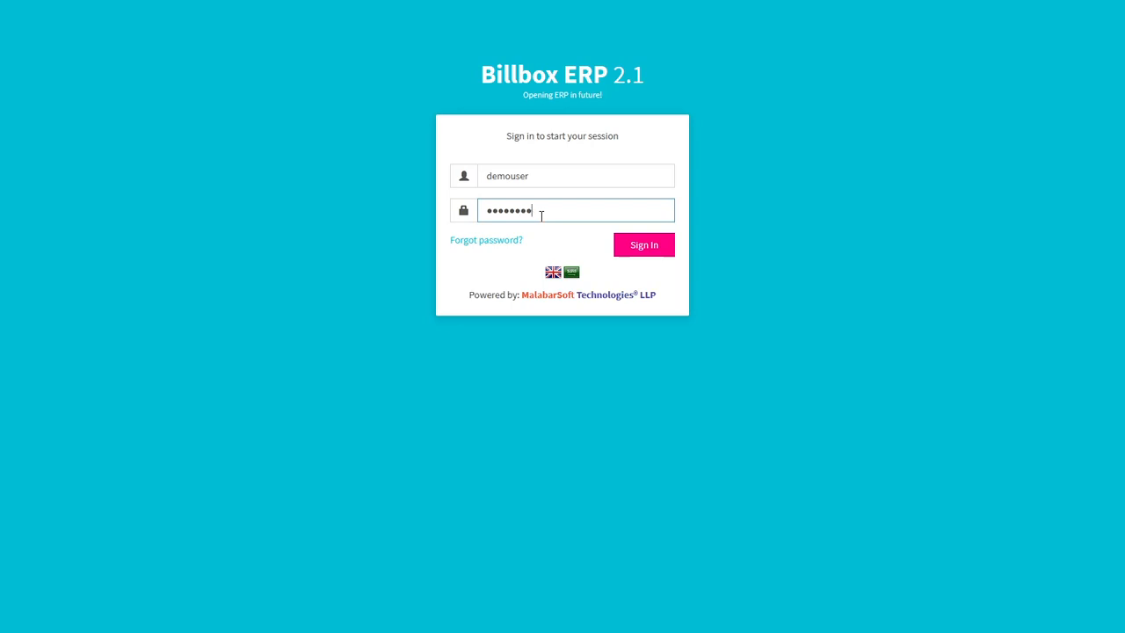
{"action": "key", "text": "Return"}
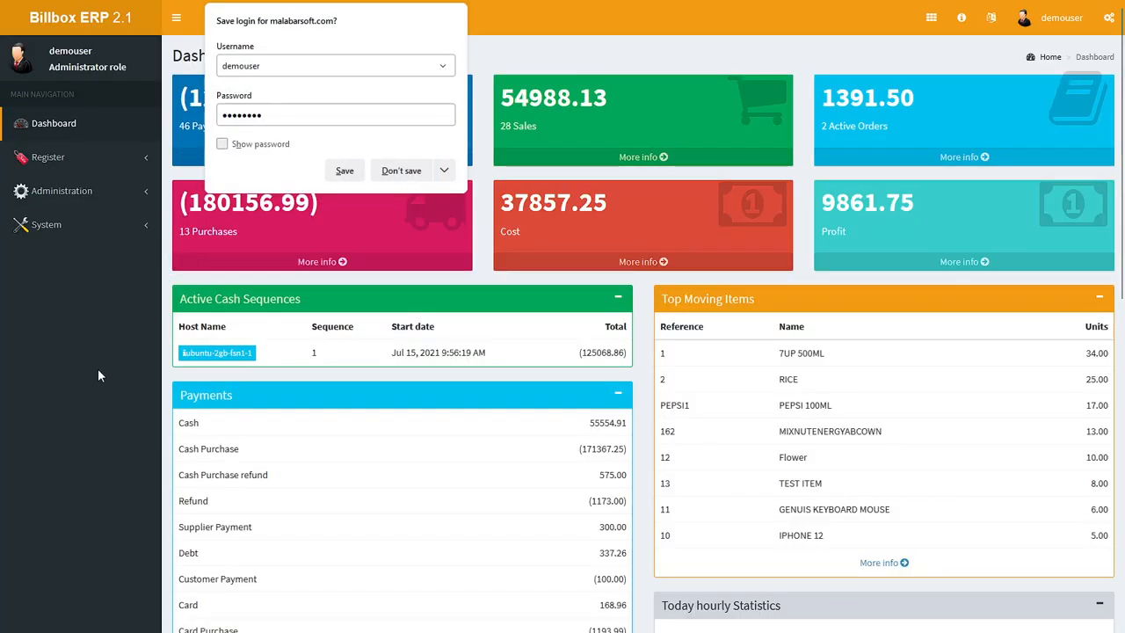
{"action": "left_click", "coordinate": [98, 370]}
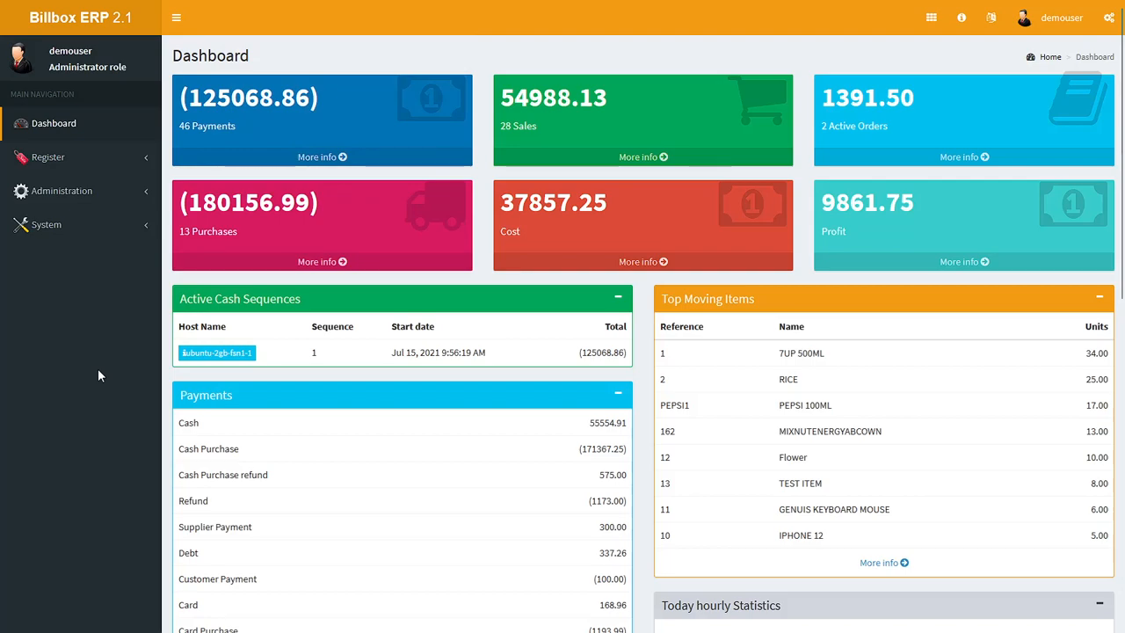
Step: Look through the entries of the Register, Administration and System sections in the main navigation
{"action": "left_click", "coordinate": [88, 165]}
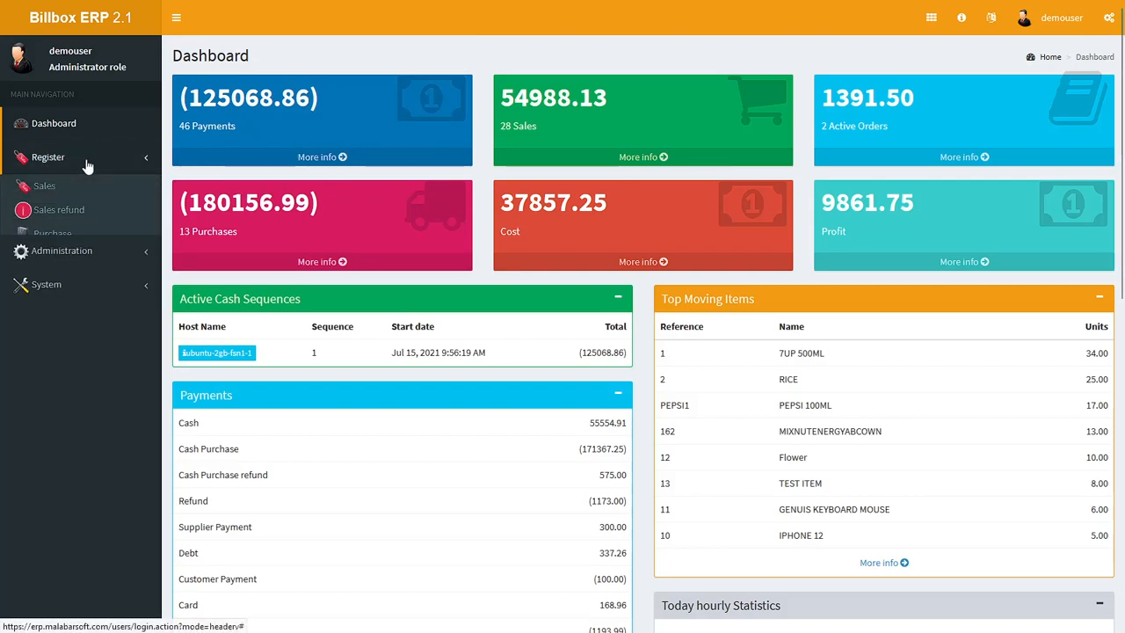
{"action": "left_click", "coordinate": [76, 391]}
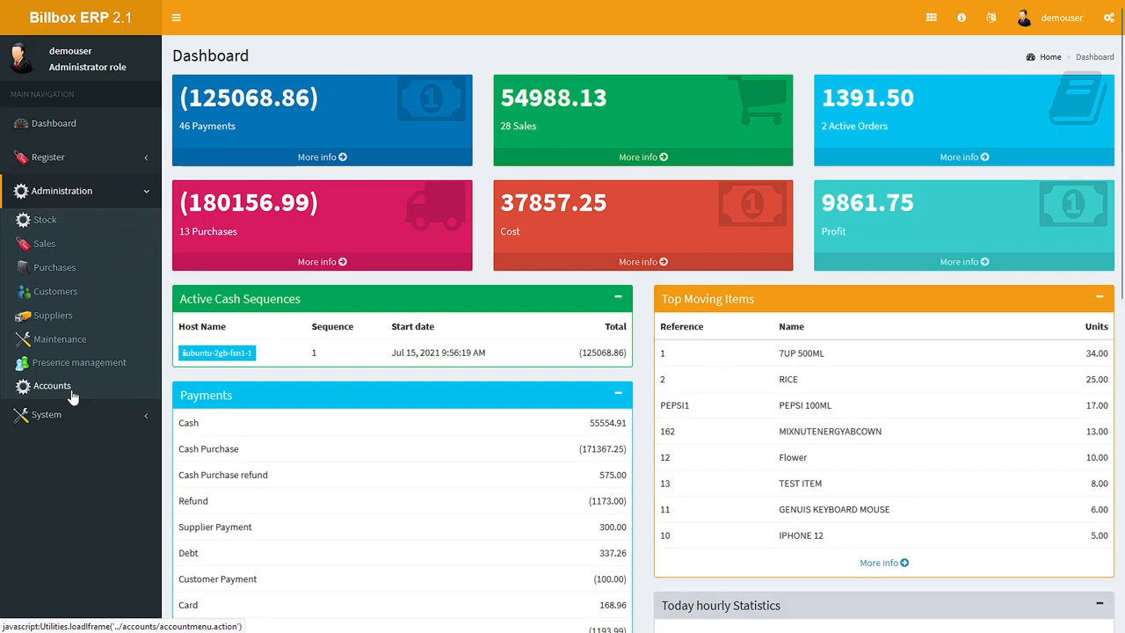
{"action": "left_click", "coordinate": [63, 412]}
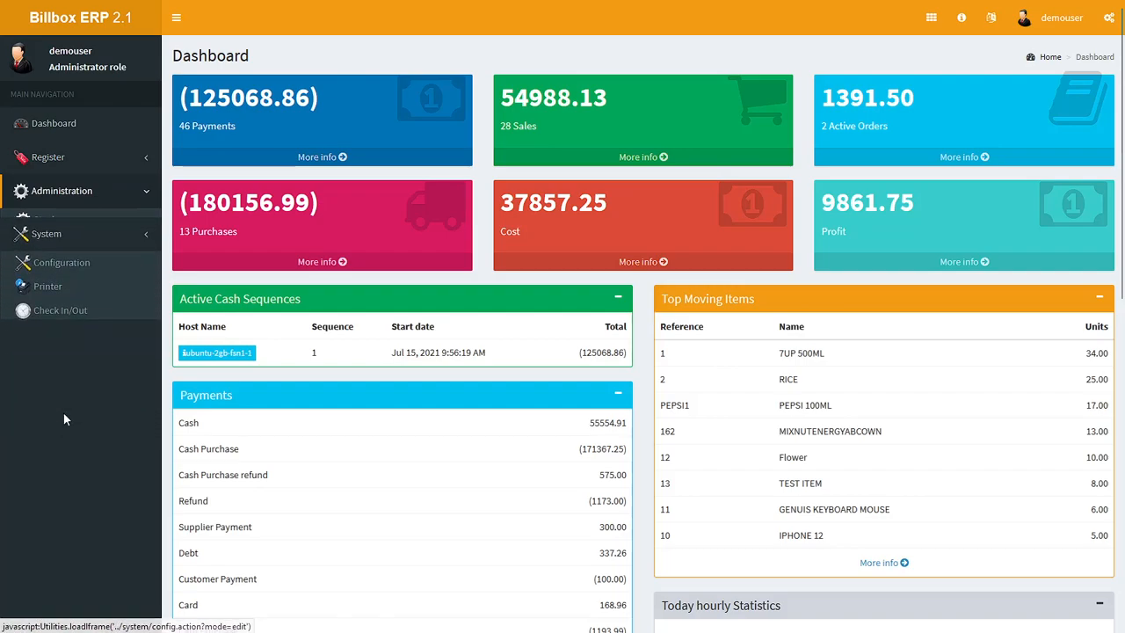
{"action": "left_click", "coordinate": [58, 167]}
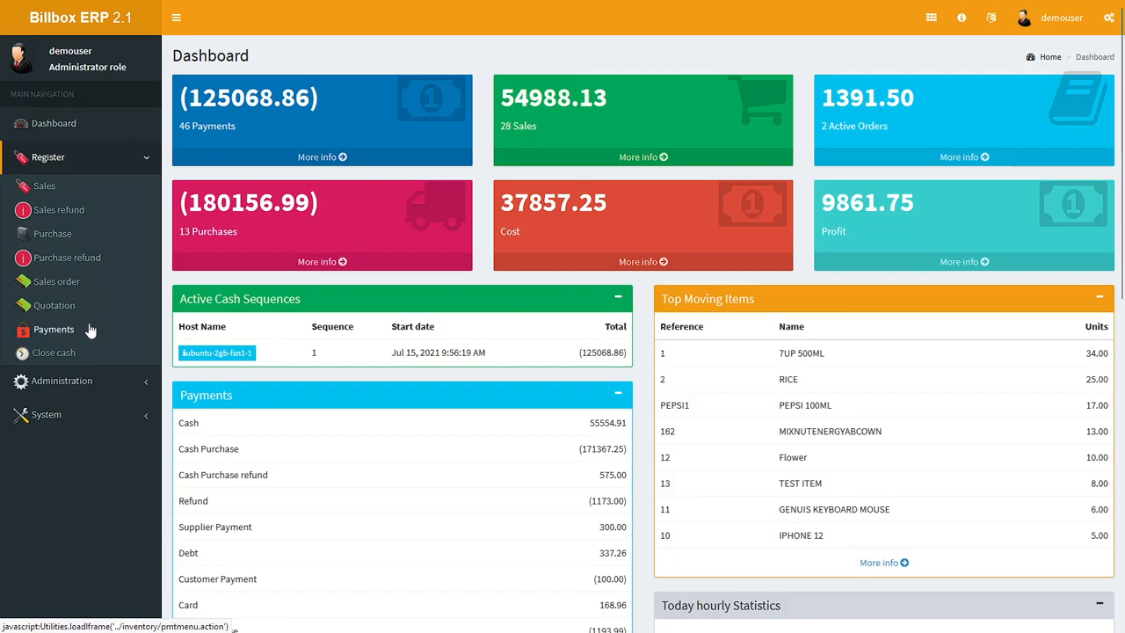
{"action": "left_click", "coordinate": [88, 384]}
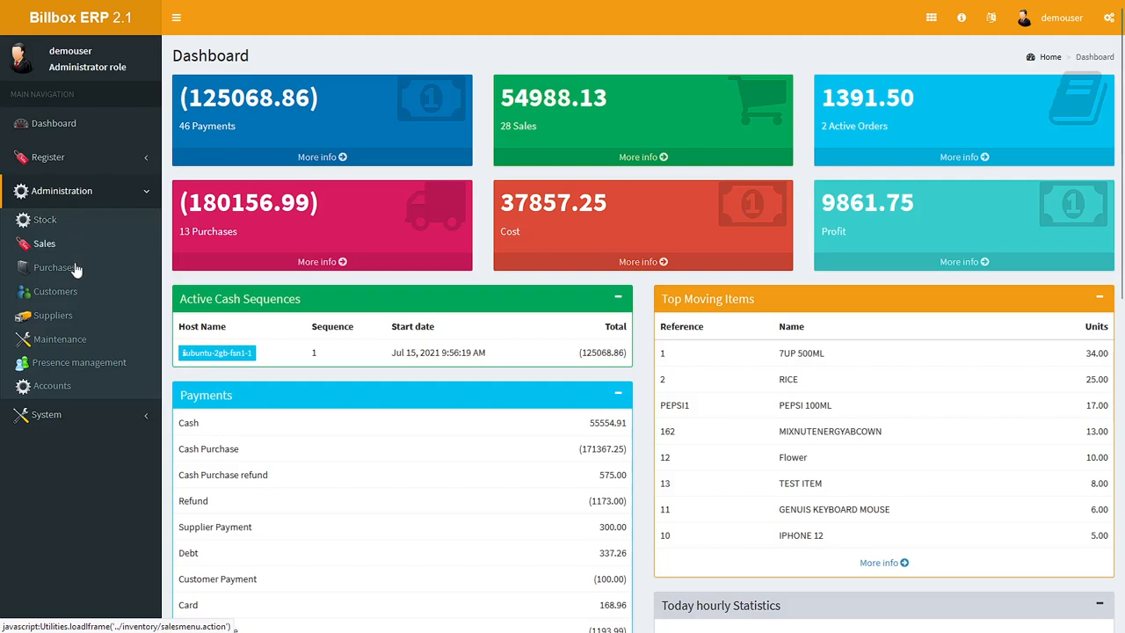
{"action": "left_click", "coordinate": [78, 414]}
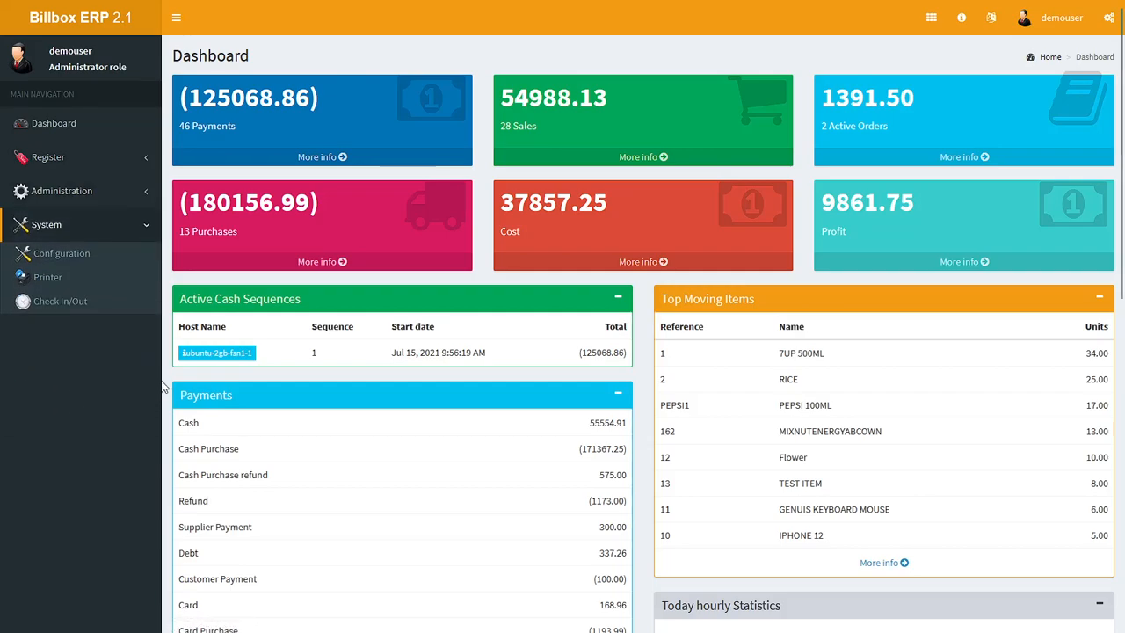
Step: Open the system configuration and examine the ticket types available in the General settings, keeping store selected
{"action": "left_click", "coordinate": [76, 260]}
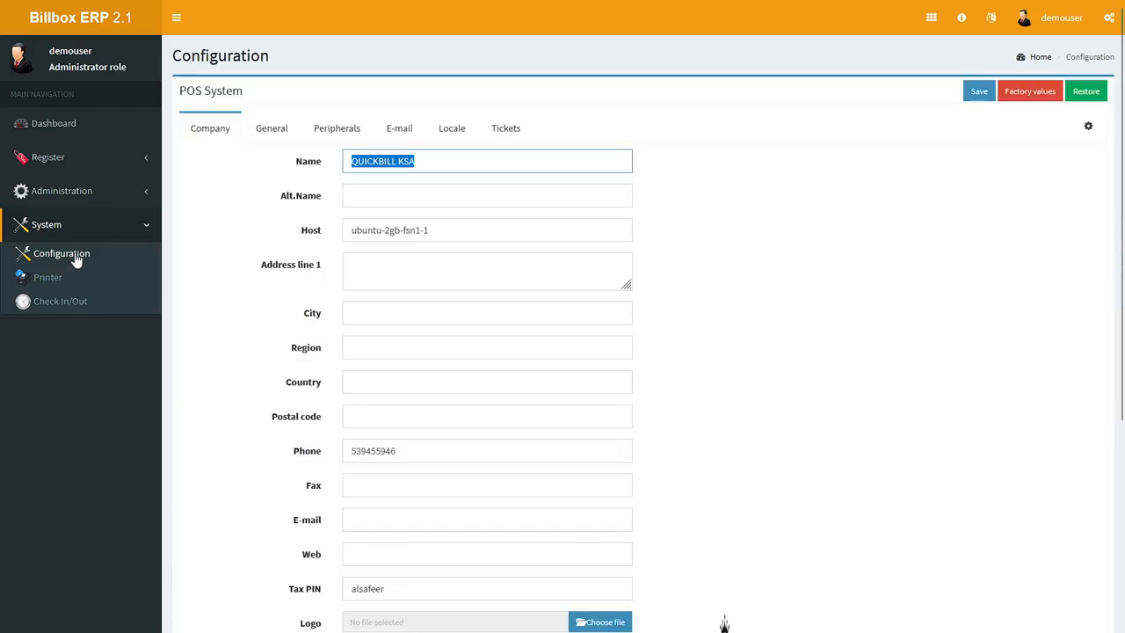
{"action": "left_click", "coordinate": [271, 128]}
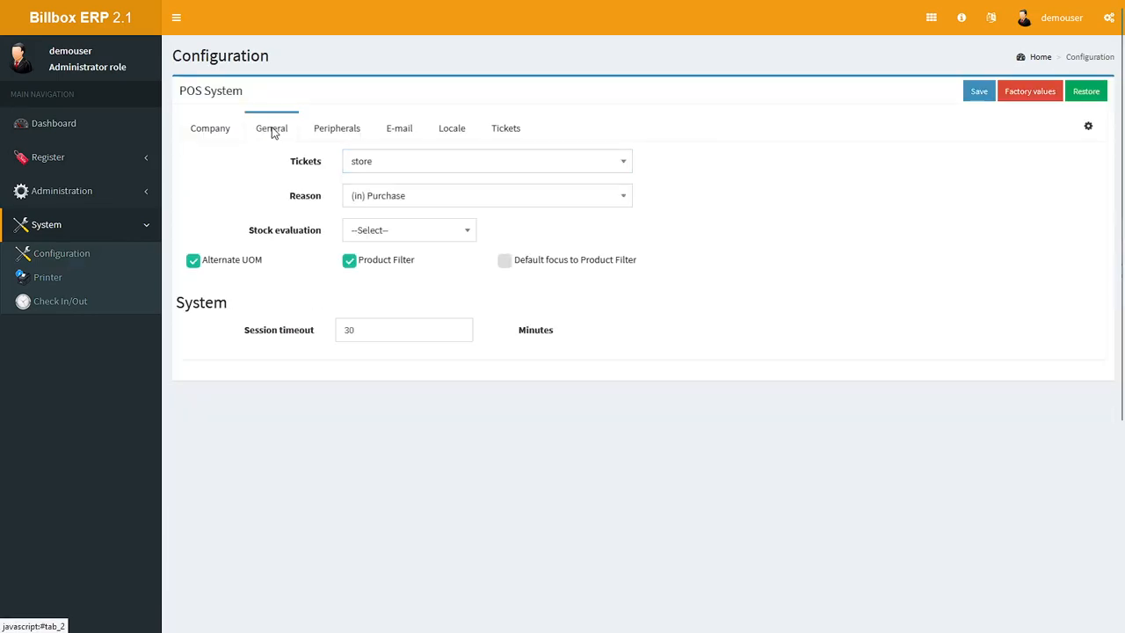
{"action": "left_click", "coordinate": [524, 162]}
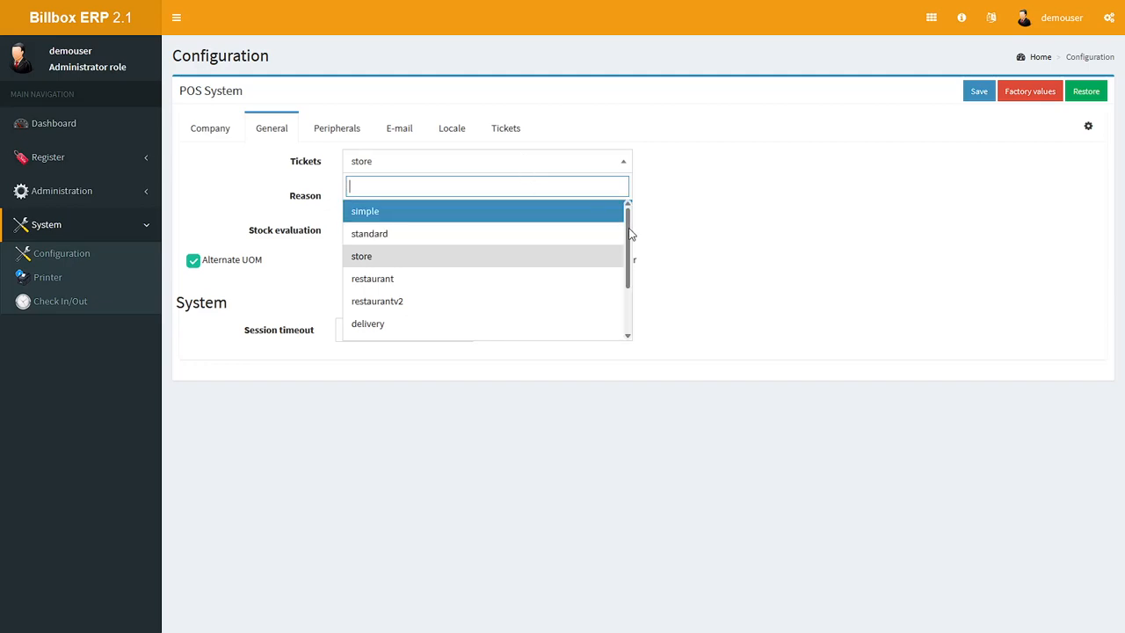
{"action": "left_click_drag", "start_coordinate": [629, 232], "coordinate": [638, 280]}
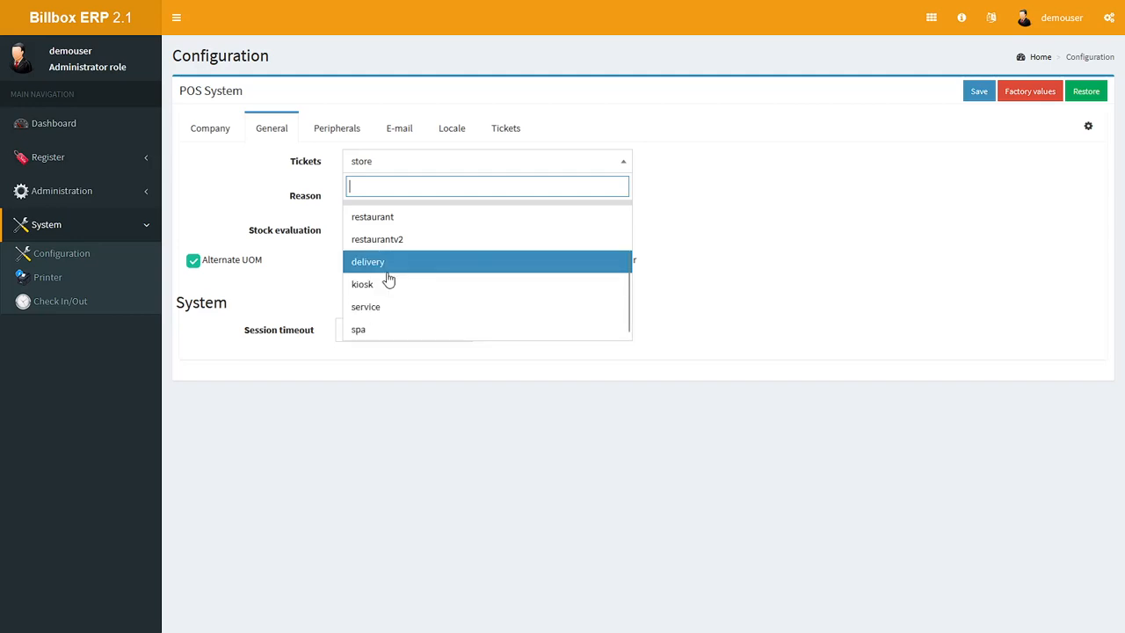
{"action": "scroll", "coordinate": [455, 274], "scroll_direction": "up", "scroll_amount": 1}
{"action": "scroll", "coordinate": [455, 274], "scroll_direction": "down", "scroll_amount": 2}
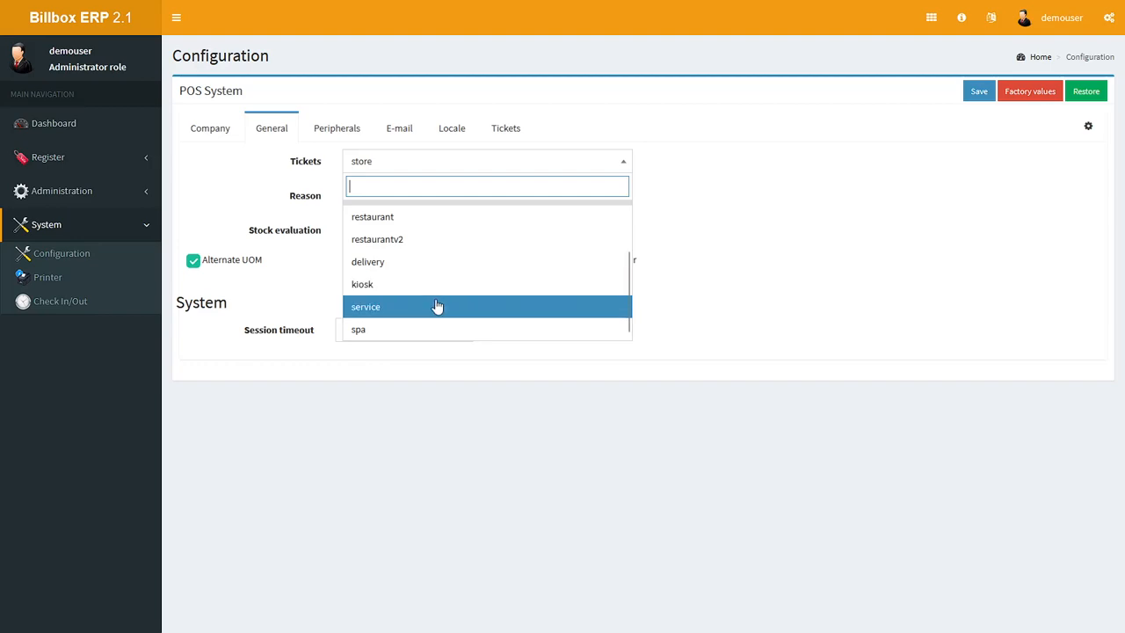
{"action": "left_click", "coordinate": [749, 225]}
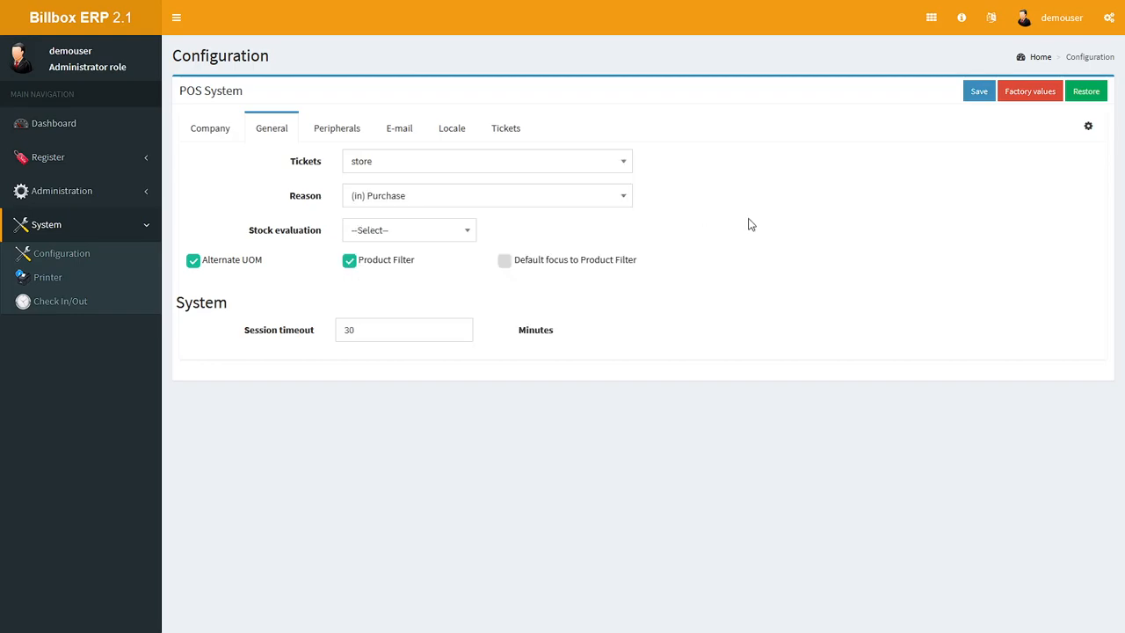
Step: Review the Peripherals, E-mail, Locale and Tickets settings of the POS system configuration
{"action": "left_click", "coordinate": [347, 133]}
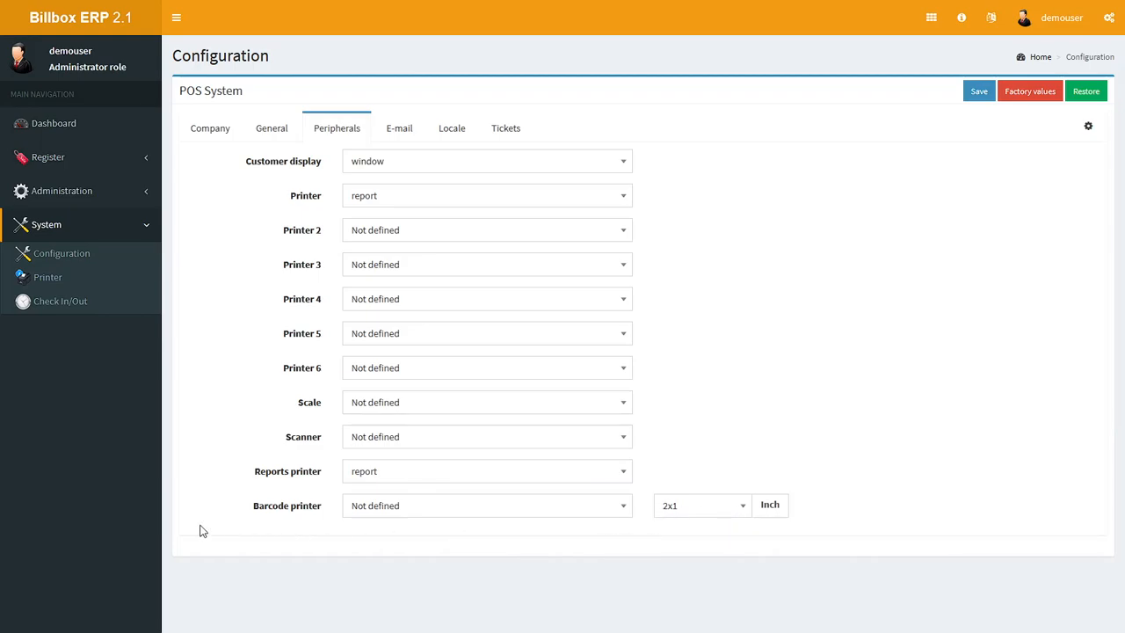
{"action": "left_click", "coordinate": [400, 132]}
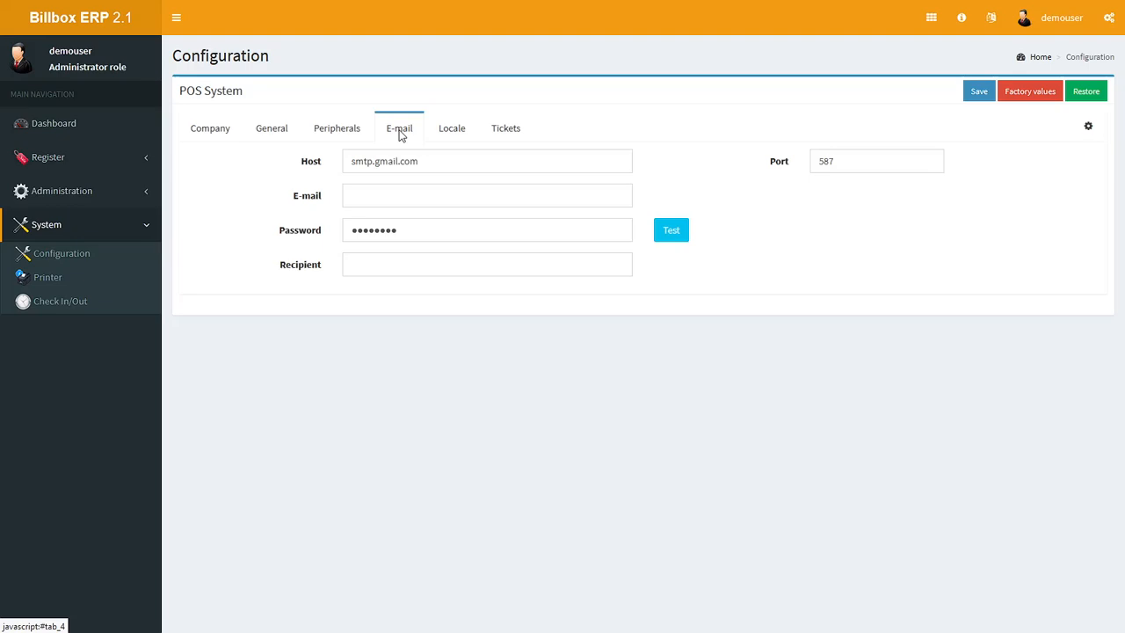
{"action": "left_click", "coordinate": [450, 132]}
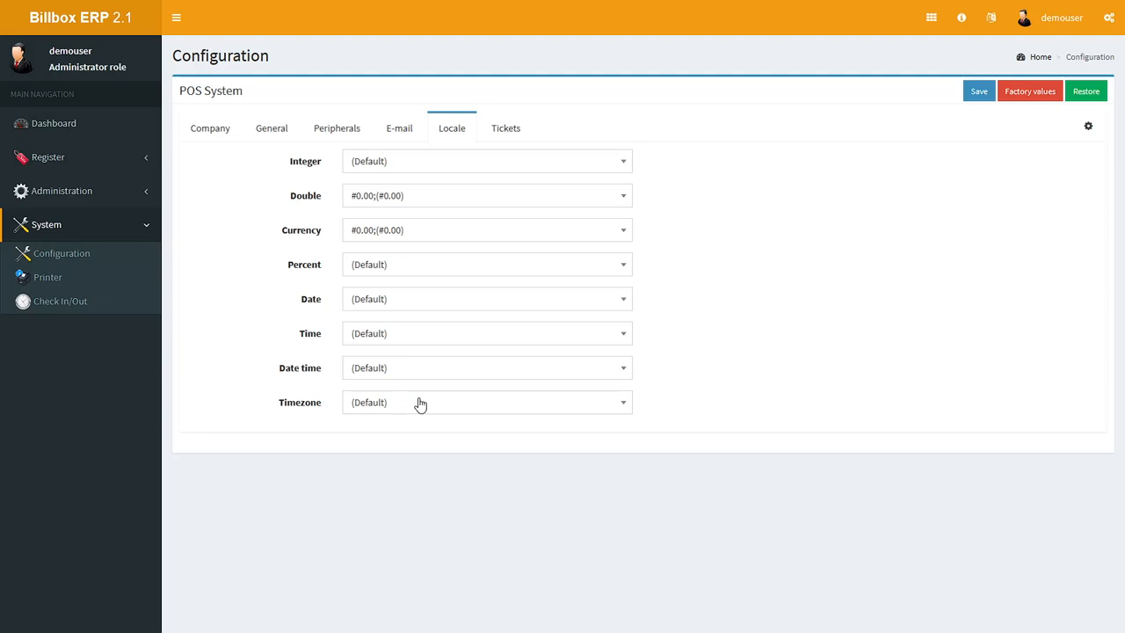
{"action": "left_click", "coordinate": [508, 133]}
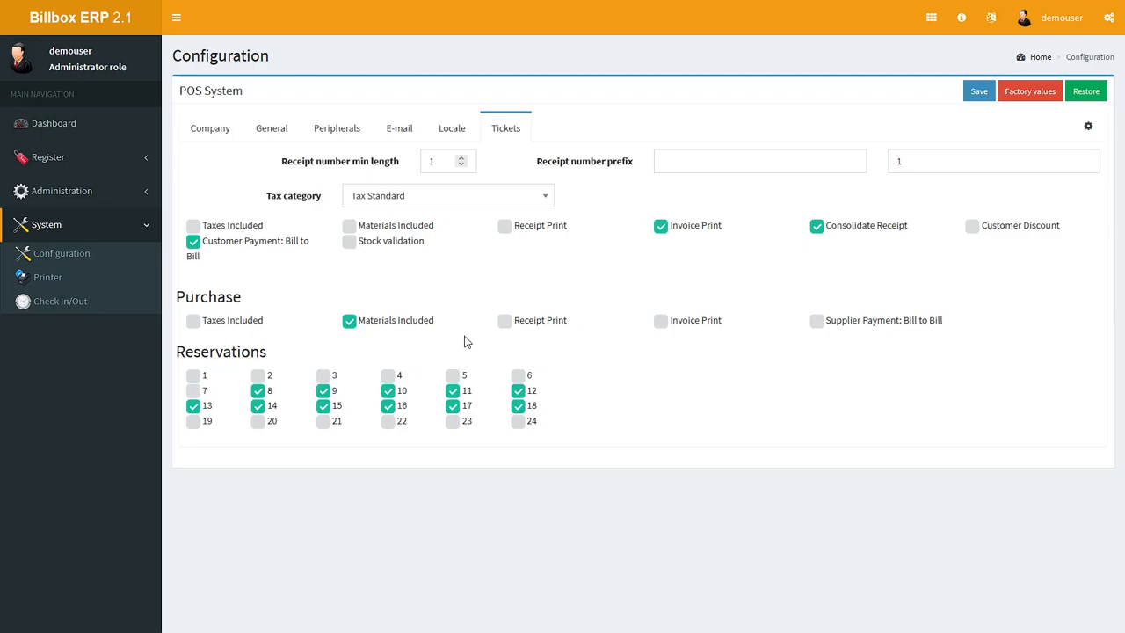
Step: Review the Company details in the configuration from the name field down to the logo
{"action": "left_click", "coordinate": [198, 130]}
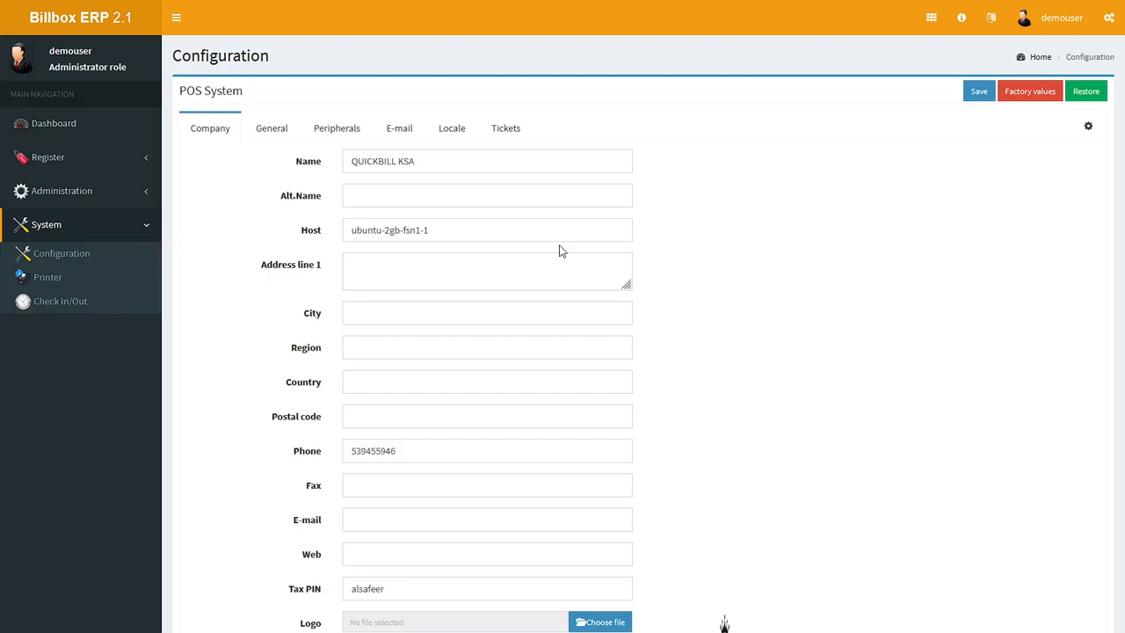
{"action": "scroll", "coordinate": [575, 325], "scroll_direction": "down", "scroll_amount": 2}
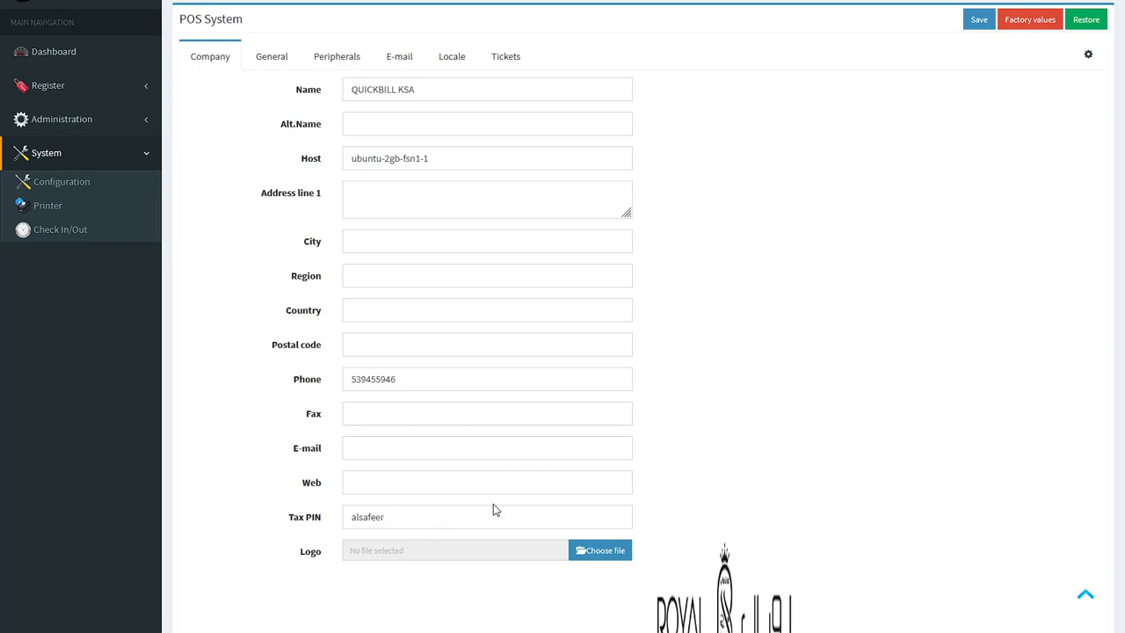
{"action": "scroll", "coordinate": [495, 510], "scroll_direction": "up", "scroll_amount": 1}
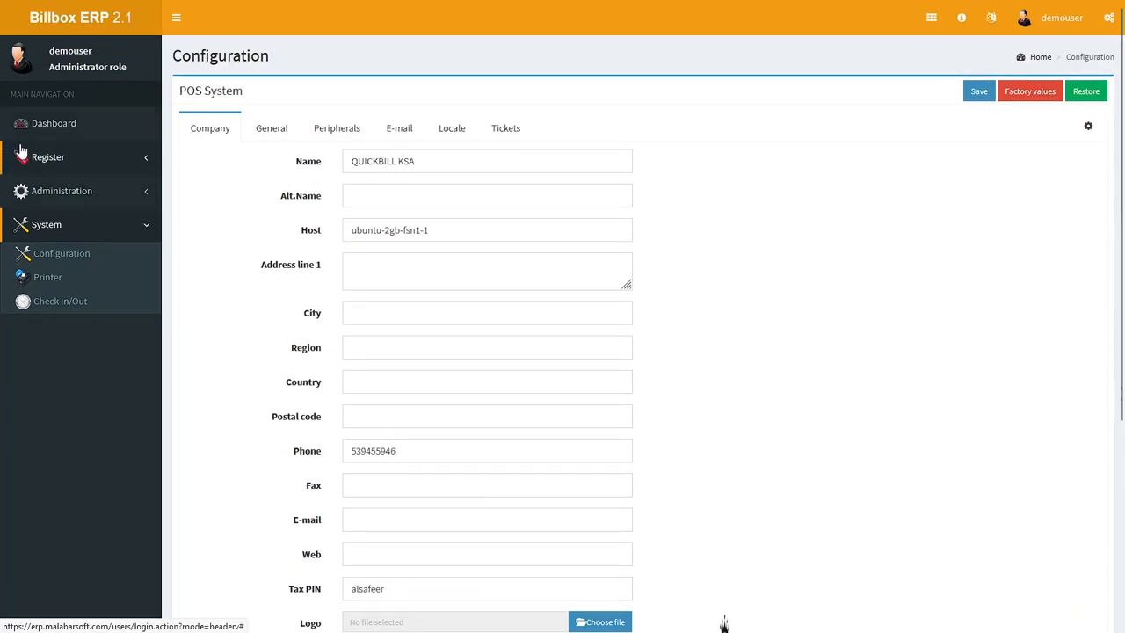
Step: Return to the dashboard, collapse the side navigation and review the payments, top moving items and hourly statistics
{"action": "left_click", "coordinate": [42, 127]}
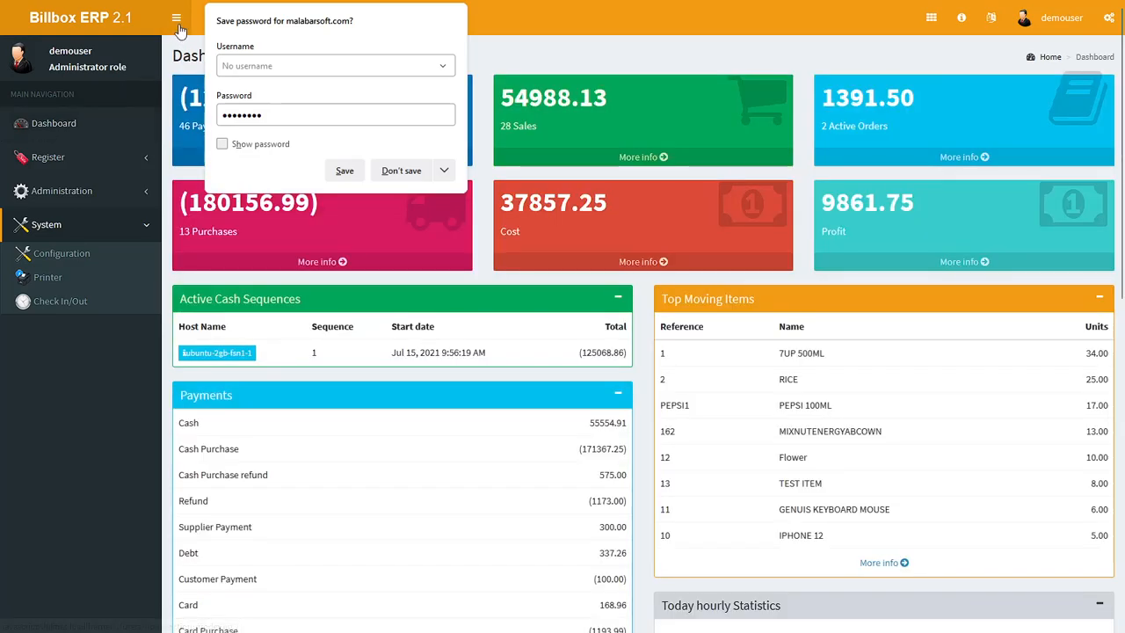
{"action": "left_click", "coordinate": [177, 19]}
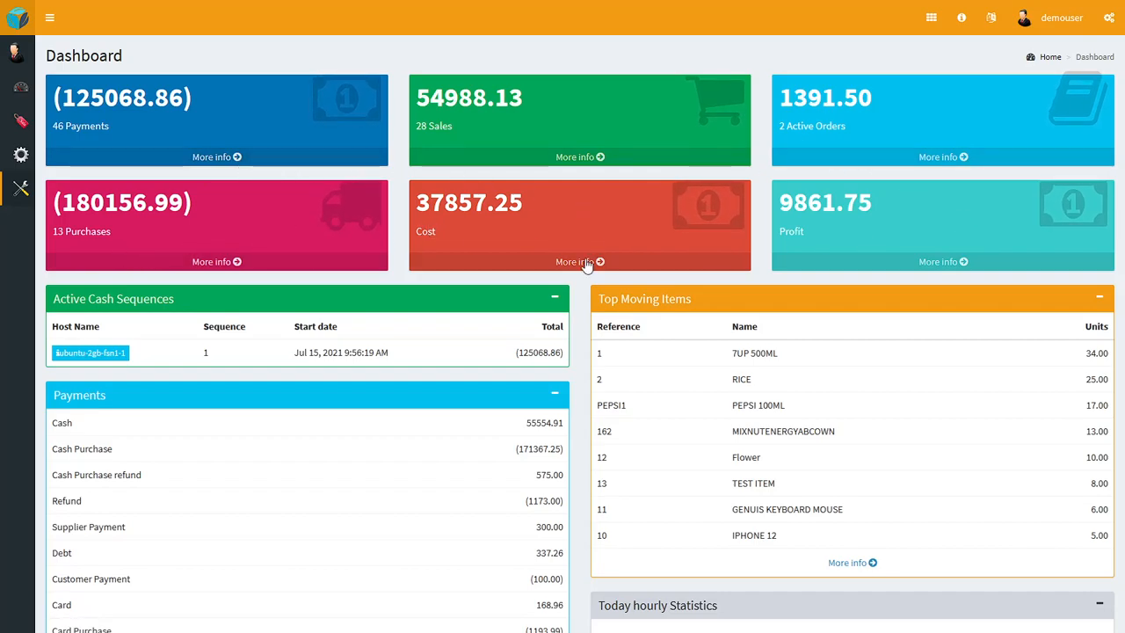
{"action": "scroll", "coordinate": [233, 317], "scroll_direction": "down", "scroll_amount": 3}
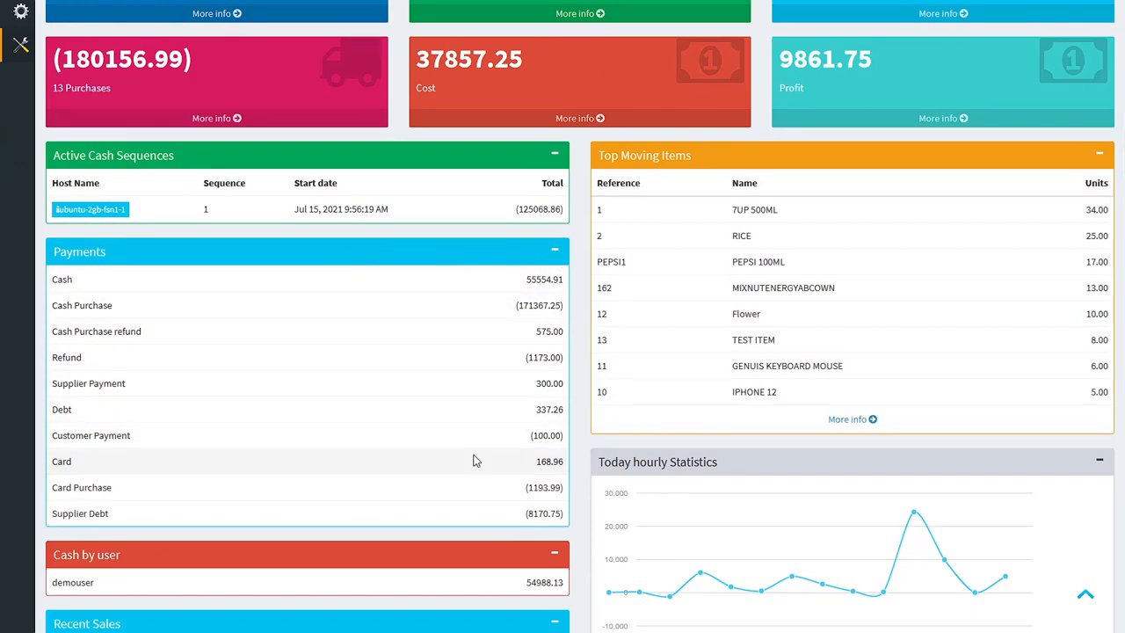
{"action": "scroll", "coordinate": [477, 460], "scroll_direction": "down", "scroll_amount": 3}
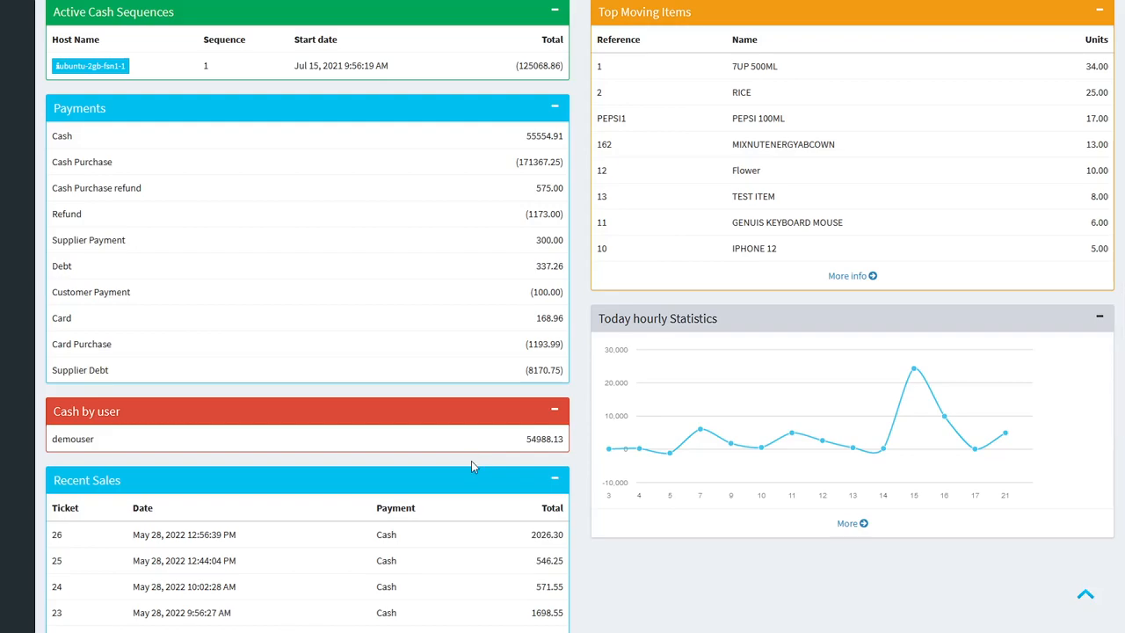
Step: Load more entries in the dashboard's Recent Sales list and review them along with the neighbouring sections
{"action": "scroll", "coordinate": [458, 453], "scroll_direction": "down", "scroll_amount": 5}
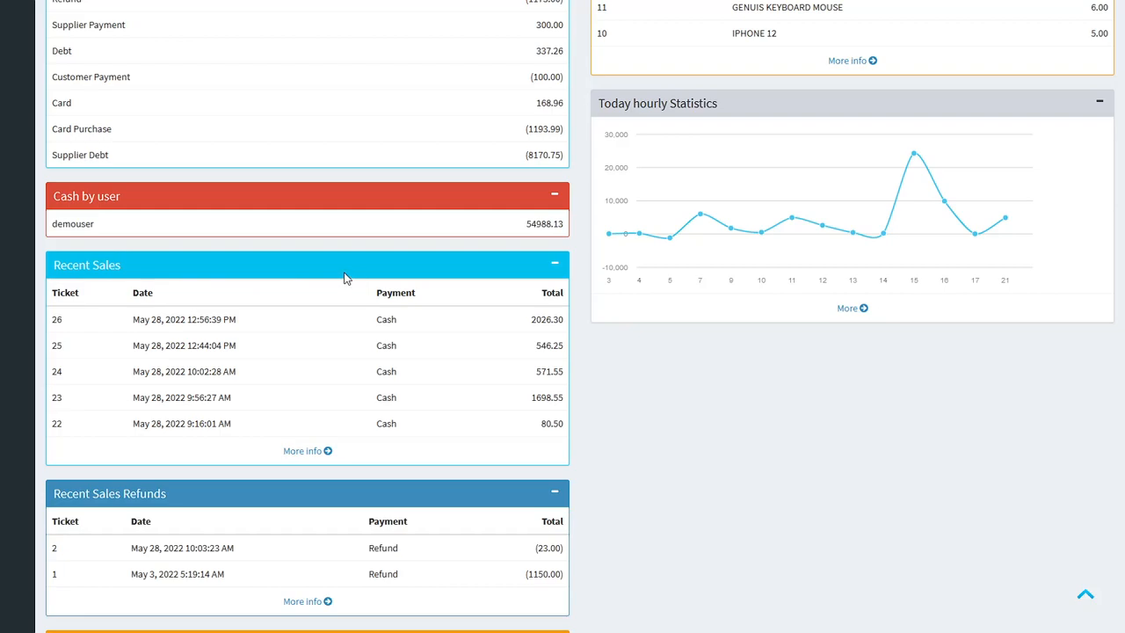
{"action": "left_click", "coordinate": [306, 456]}
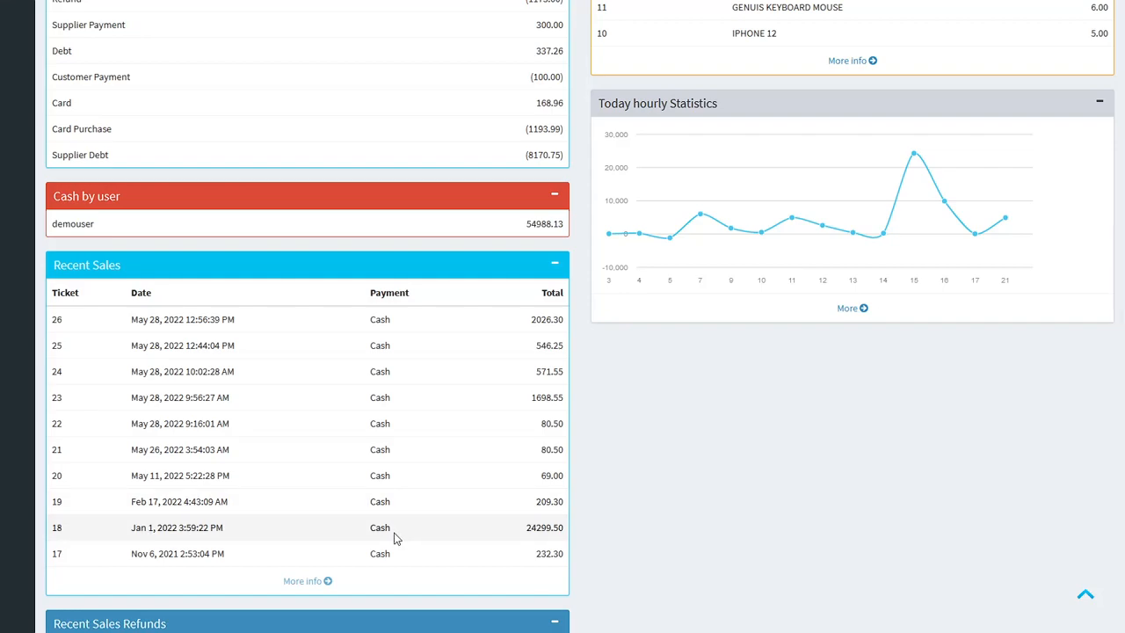
{"action": "scroll", "coordinate": [393, 538], "scroll_direction": "down", "scroll_amount": 3}
{"action": "scroll", "coordinate": [394, 537], "scroll_direction": "up", "scroll_amount": 4}
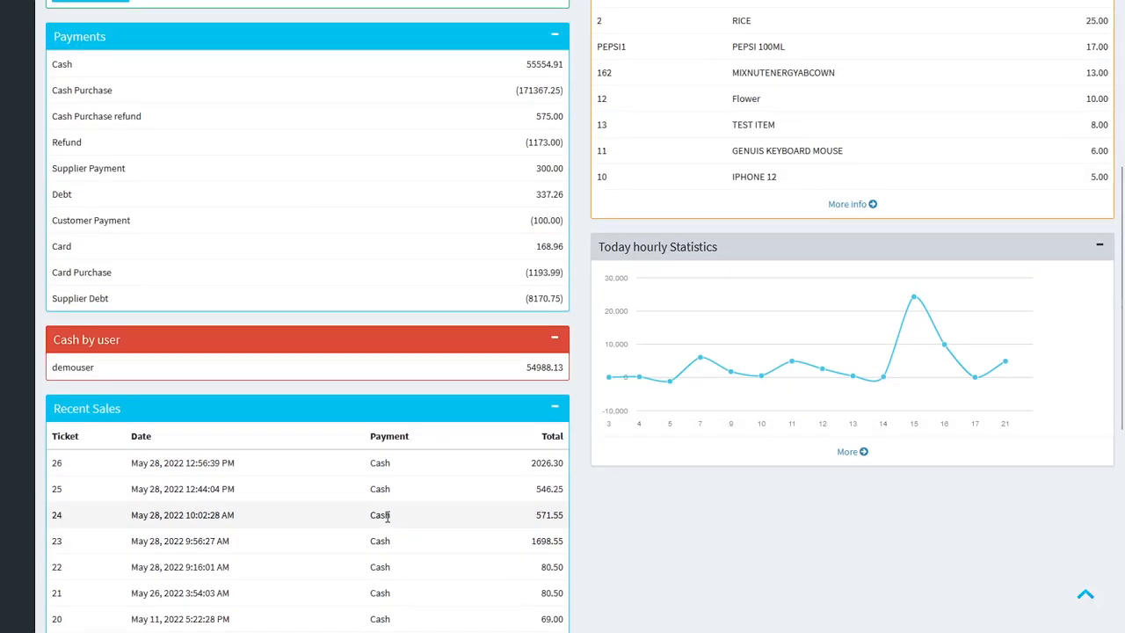
Step: Load the dashboard's additional statistics charts by week, month and year and review them
{"action": "left_click", "coordinate": [855, 457]}
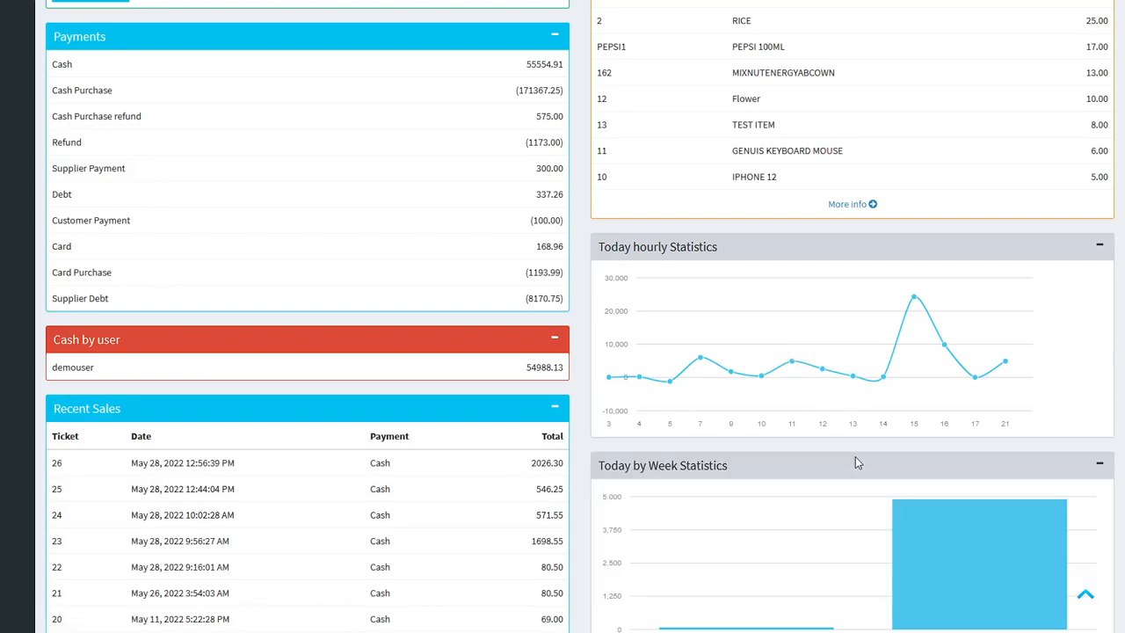
{"action": "scroll", "coordinate": [856, 459], "scroll_direction": "down", "scroll_amount": 3}
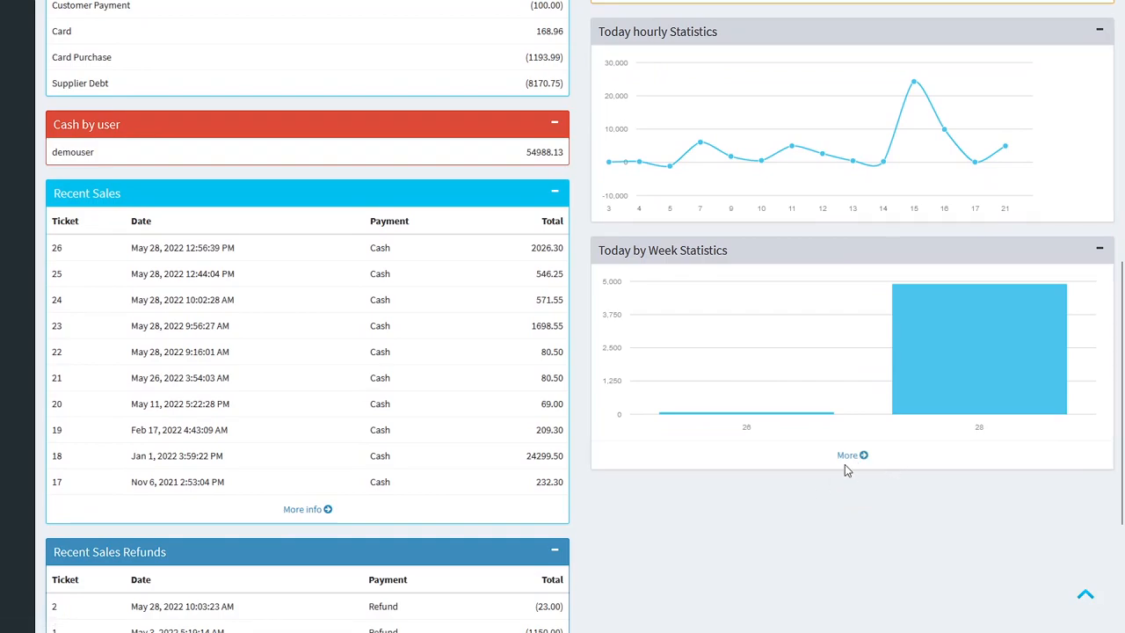
{"action": "left_click", "coordinate": [844, 457]}
{"action": "scroll", "coordinate": [843, 462], "scroll_direction": "down", "scroll_amount": 3}
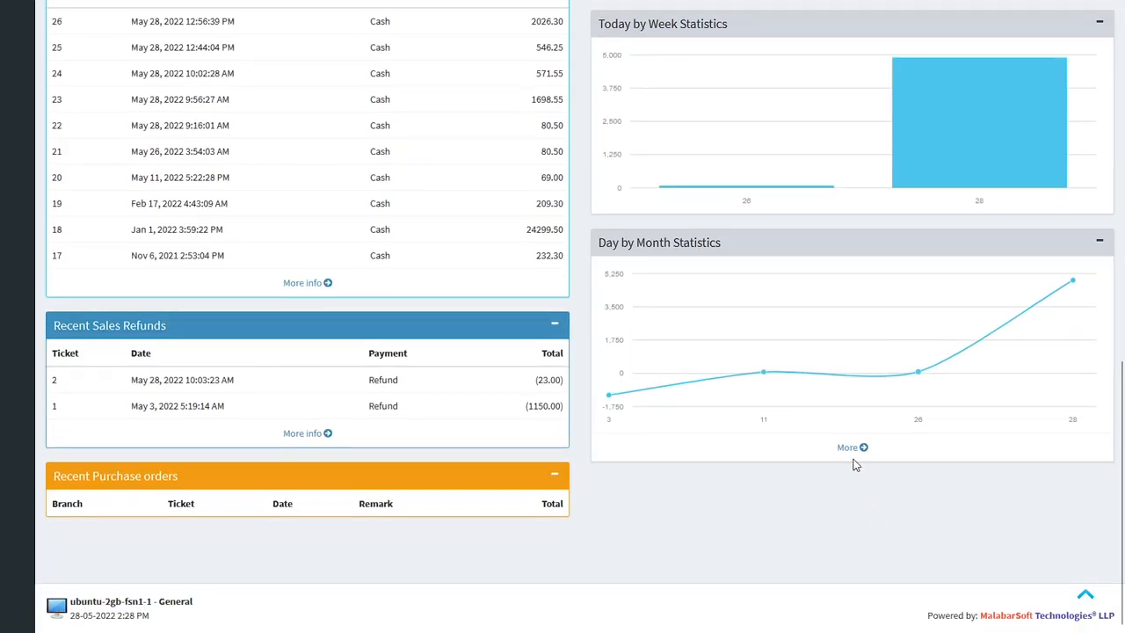
{"action": "left_click", "coordinate": [853, 458]}
{"action": "scroll", "coordinate": [382, 356], "scroll_direction": "down", "scroll_amount": 2}
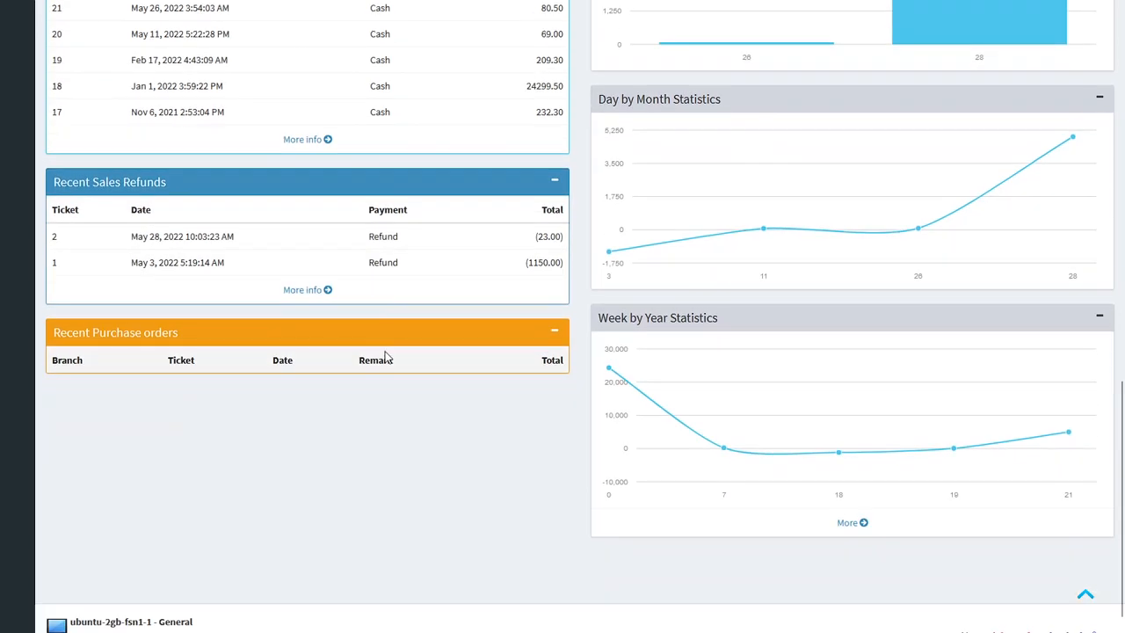
Step: Open the Sales screen of the Register section and collapse the side navigation
{"action": "scroll", "coordinate": [373, 360], "scroll_direction": "up", "scroll_amount": 10}
{"action": "scroll", "coordinate": [372, 369], "scroll_direction": "up", "scroll_amount": 1}
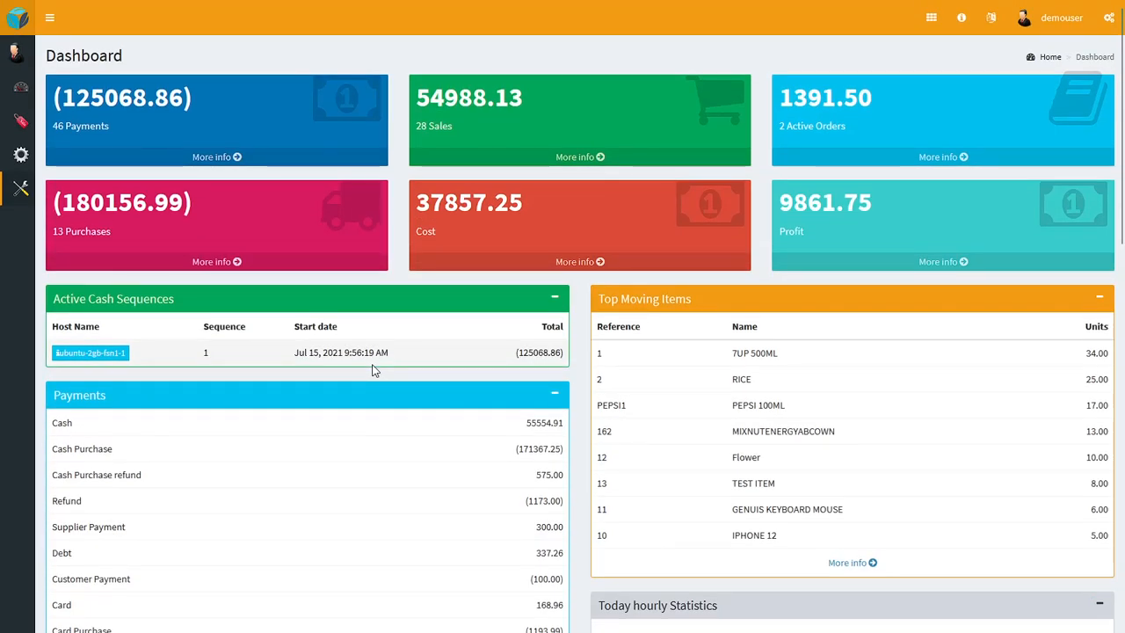
{"action": "left_click", "coordinate": [48, 18]}
{"action": "left_click", "coordinate": [74, 165]}
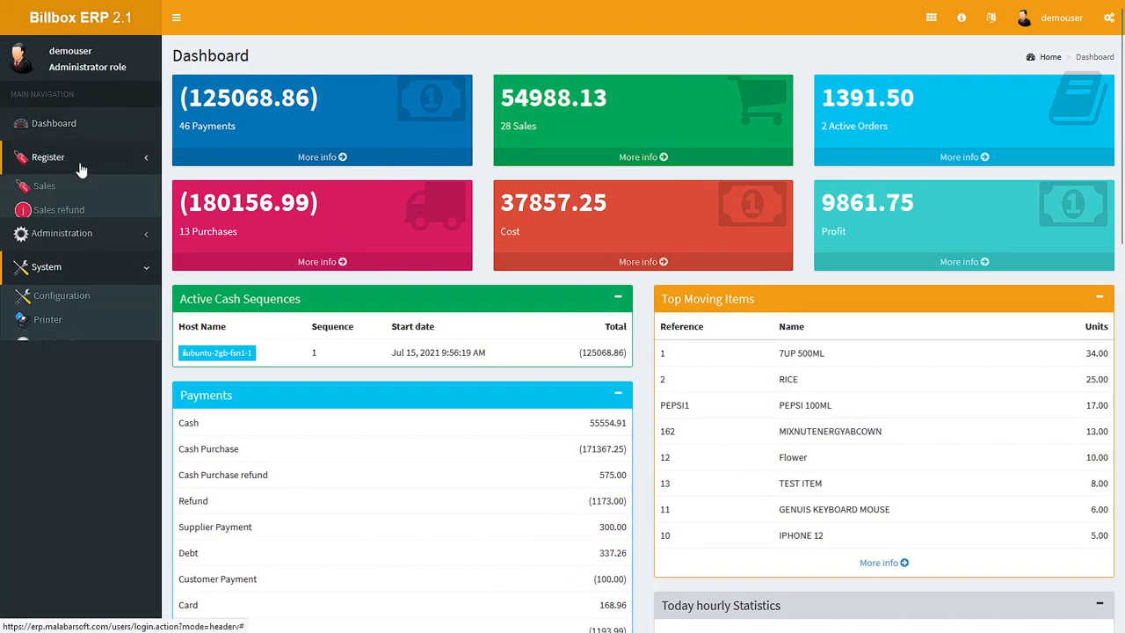
{"action": "left_click", "coordinate": [44, 194]}
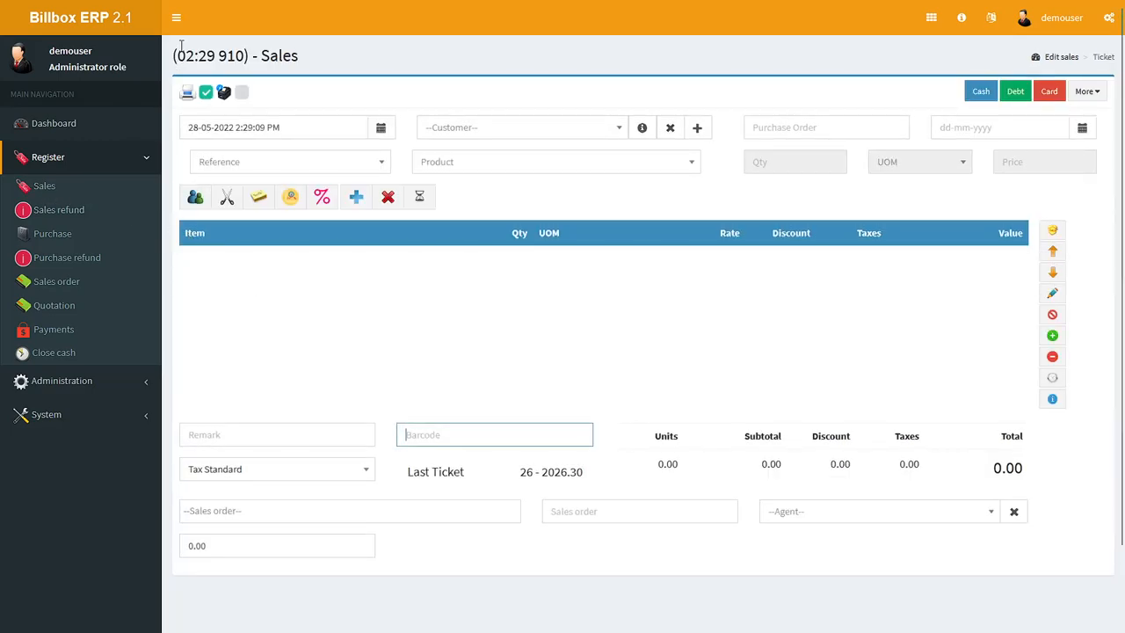
{"action": "left_click", "coordinate": [176, 17]}
Step: Add the item with barcode 1 to the sales ticket
{"action": "left_click", "coordinate": [327, 436]}
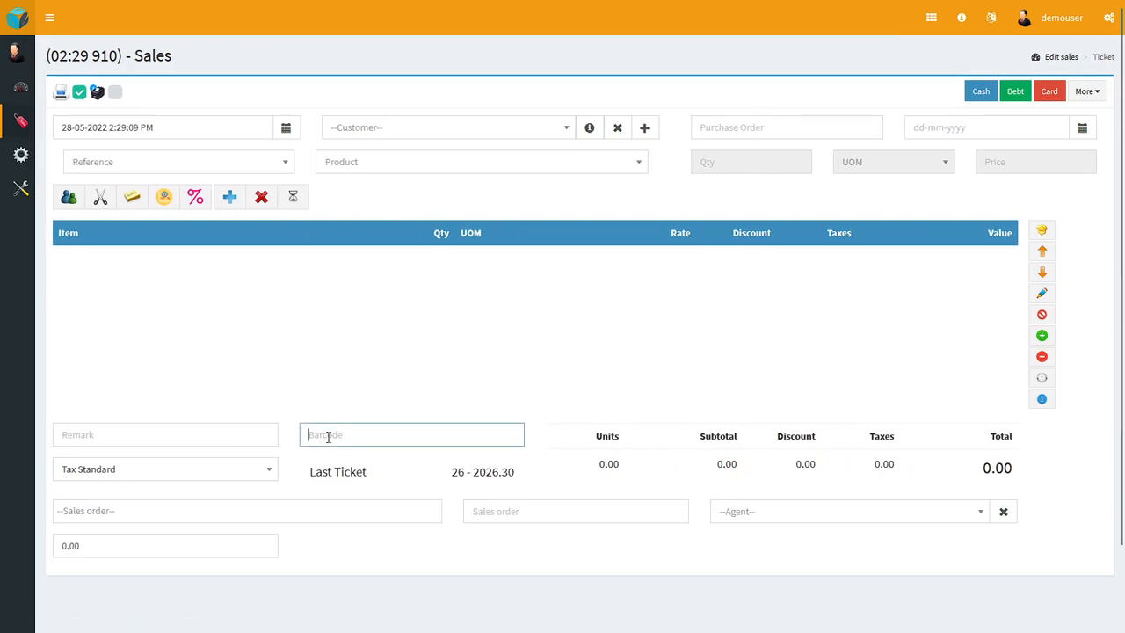
{"action": "type", "text": "1"}
{"action": "key", "text": "Return"}
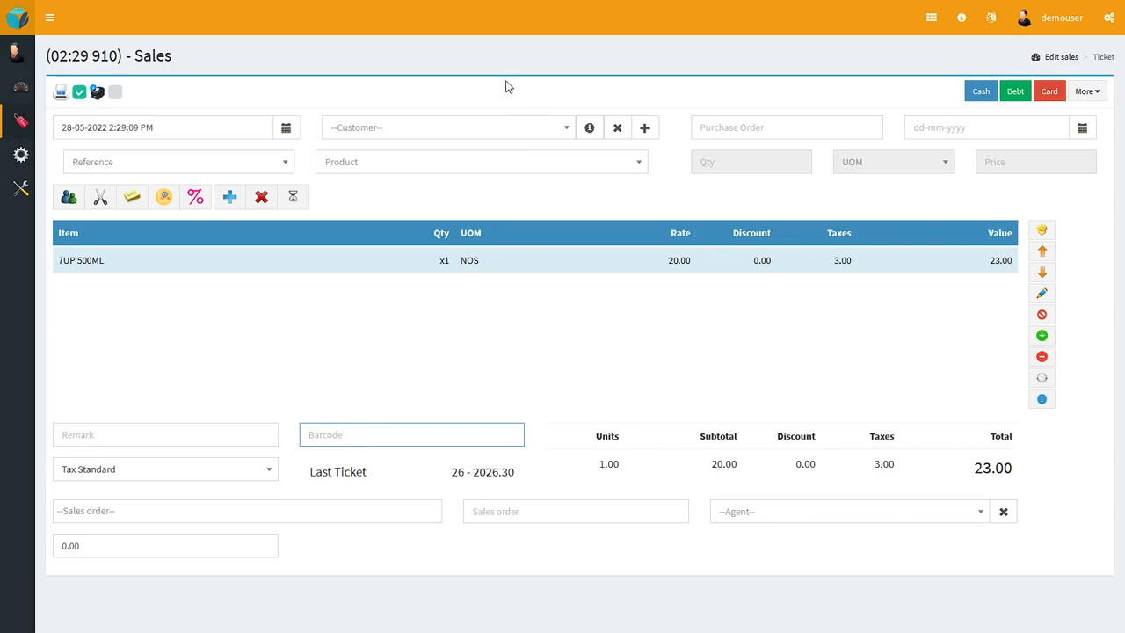
{"action": "left_click", "coordinate": [463, 167]}
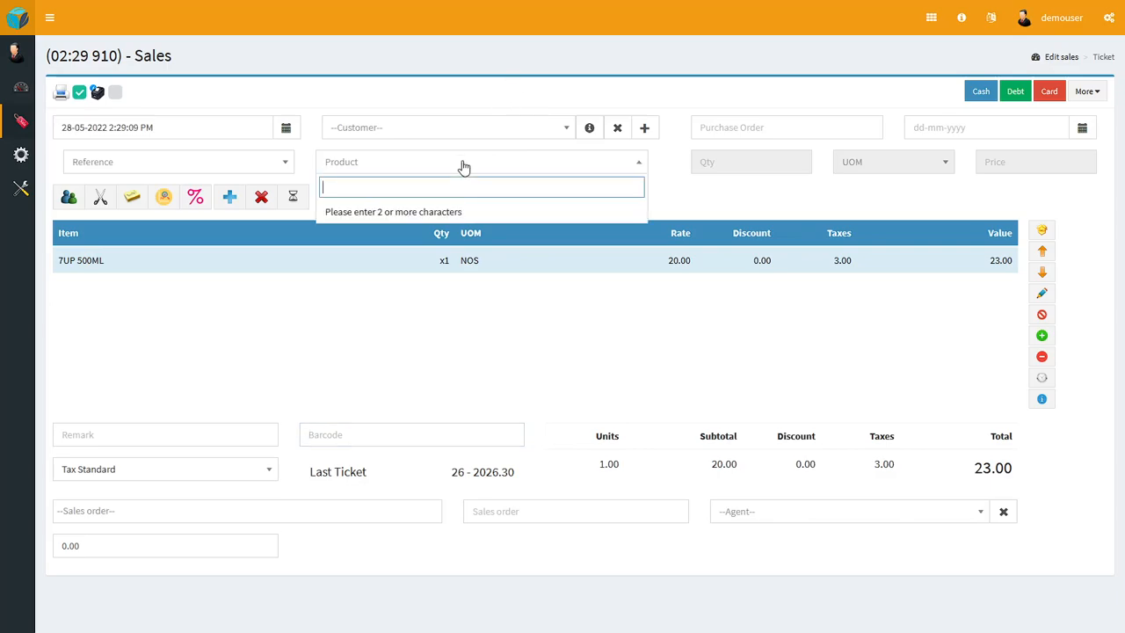
{"action": "type", "text": "pro"}
{"action": "key", "text": "BackSpace"}
{"action": "key", "text": "BackSpace"}
{"action": "key", "text": "BackSpace"}
{"action": "left_click", "coordinate": [412, 356]}
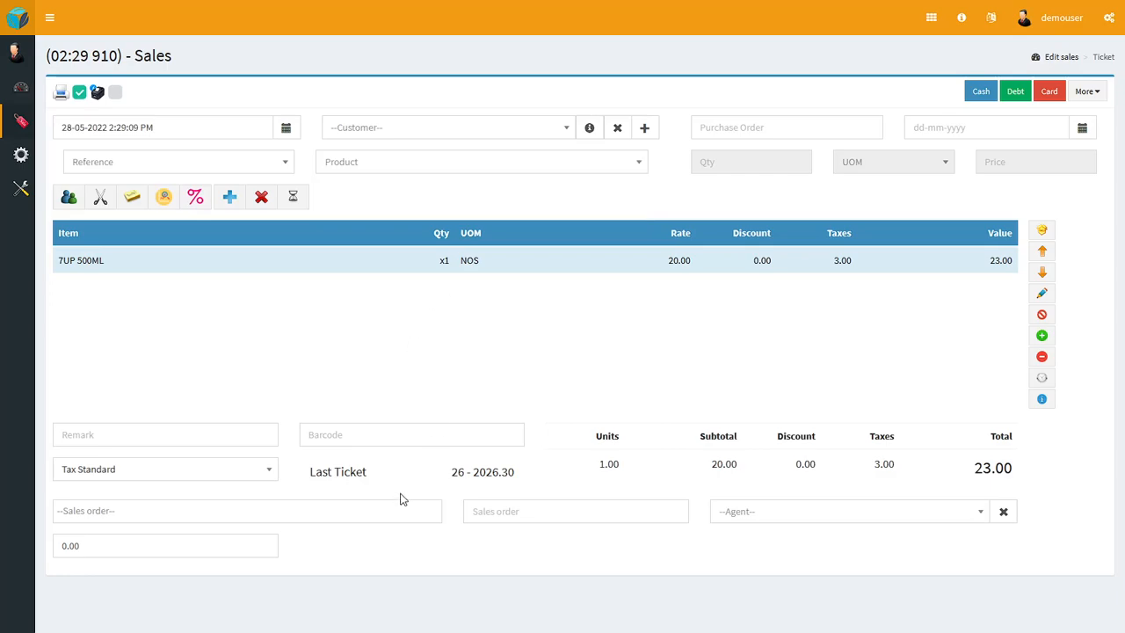
Step: Add the item with barcode 2 to the sales ticket
{"action": "left_click", "coordinate": [333, 434]}
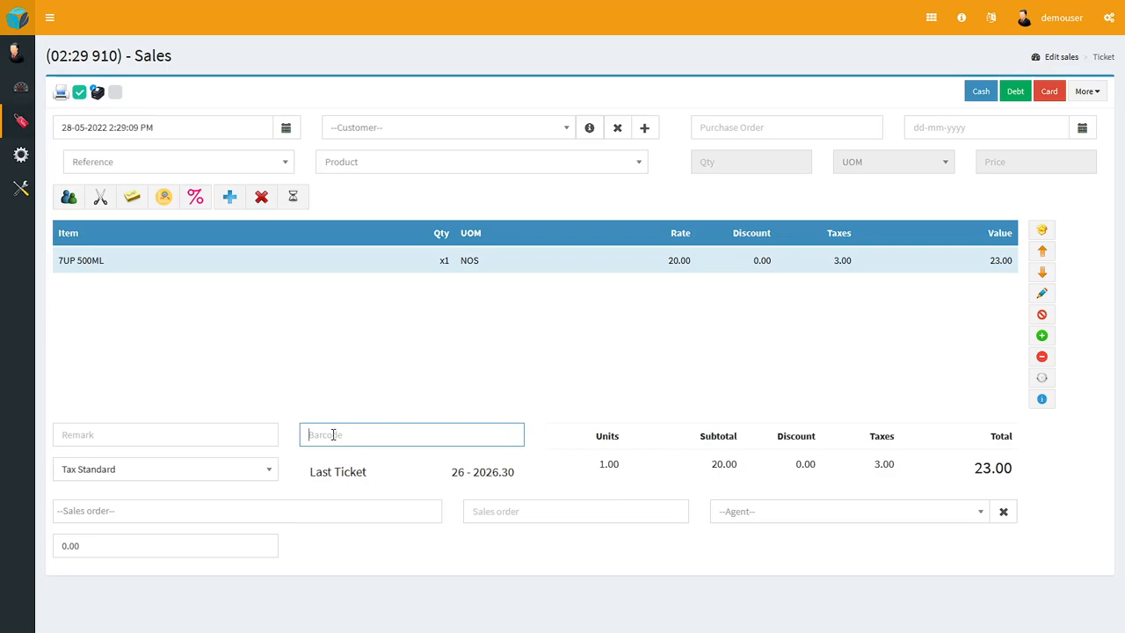
{"action": "type", "text": "2"}
{"action": "key", "text": "Return"}
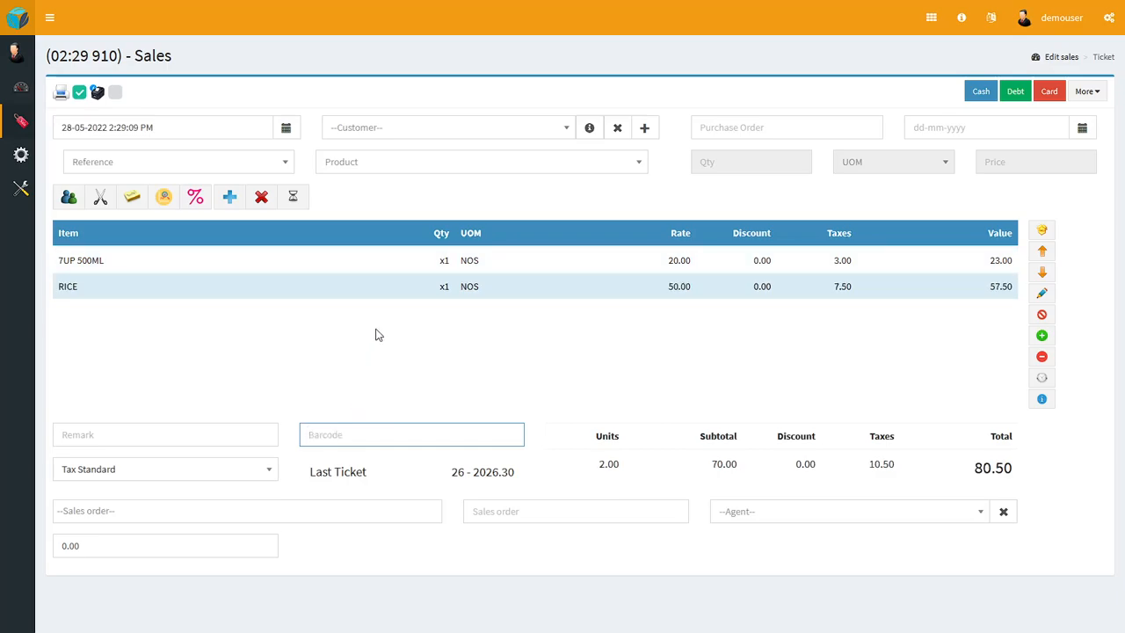
Step: Find the product MIXNUTENERGYABCOWN by searching for "mix" and add it to the ticket with quantity 3
{"action": "left_click", "coordinate": [474, 165]}
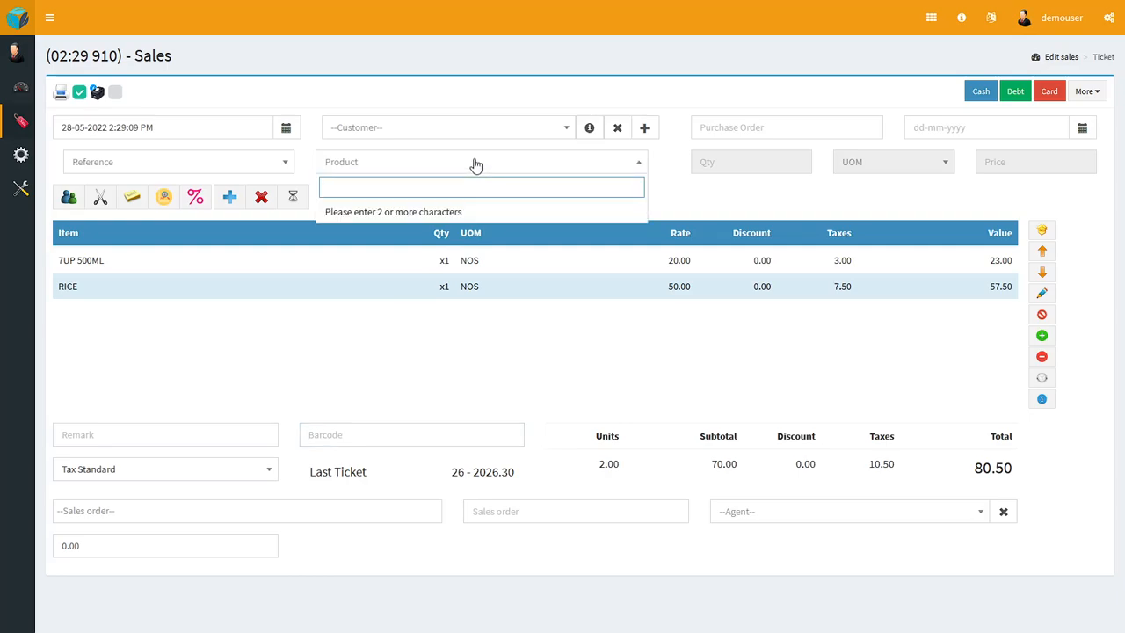
{"action": "type", "text": "mix"}
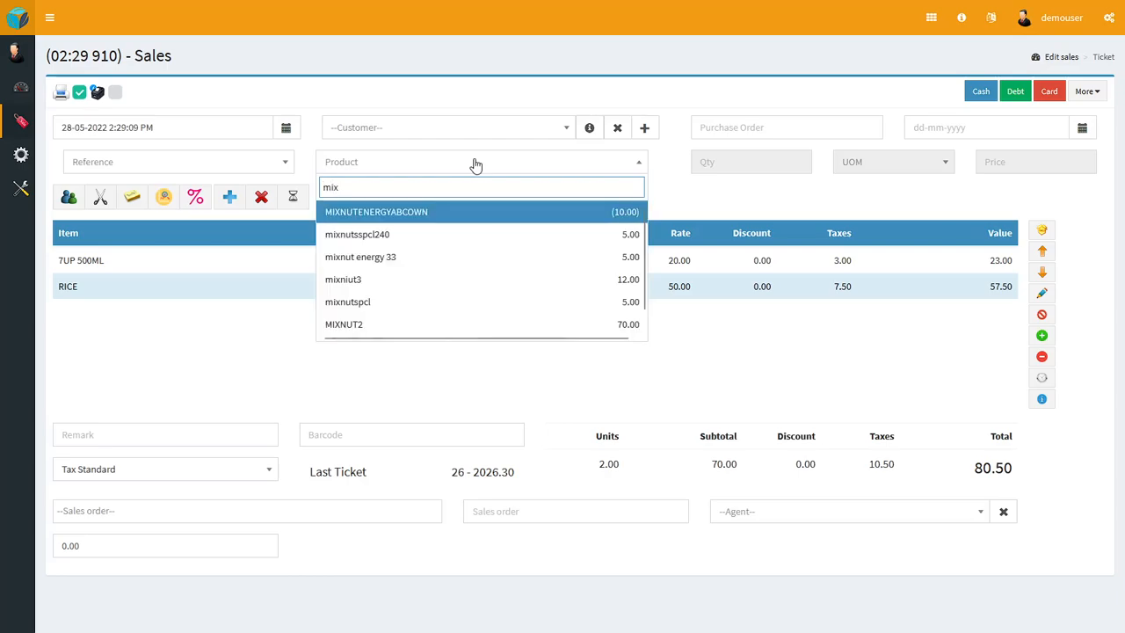
{"action": "left_click", "coordinate": [470, 214]}
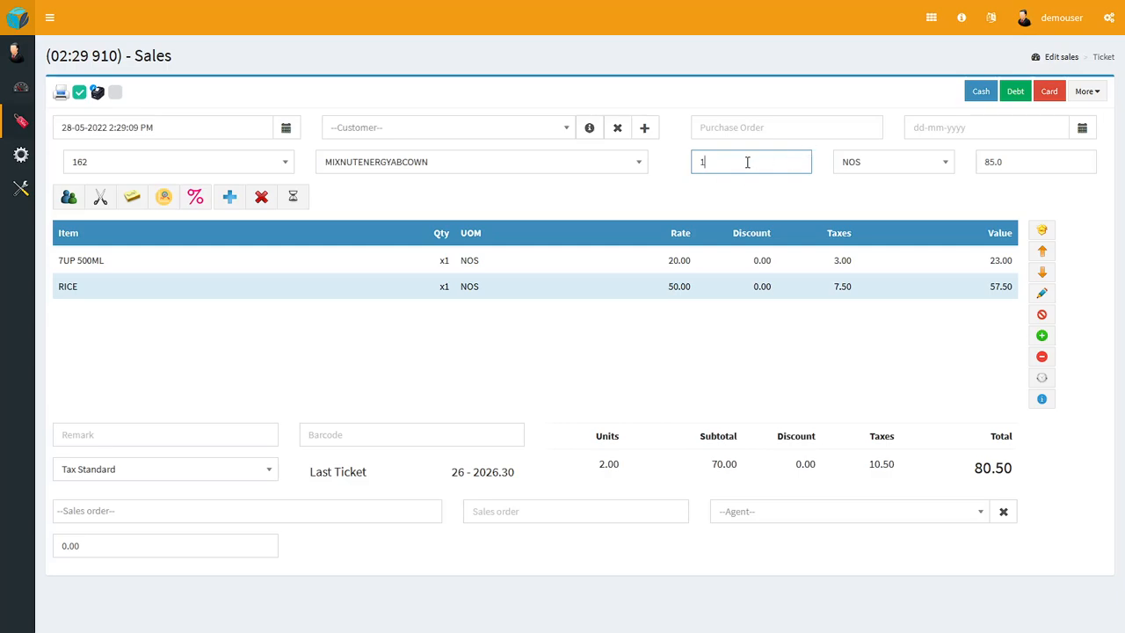
{"action": "key", "text": "BackSpace"}
{"action": "type", "text": "3"}
{"action": "key", "text": "Return"}
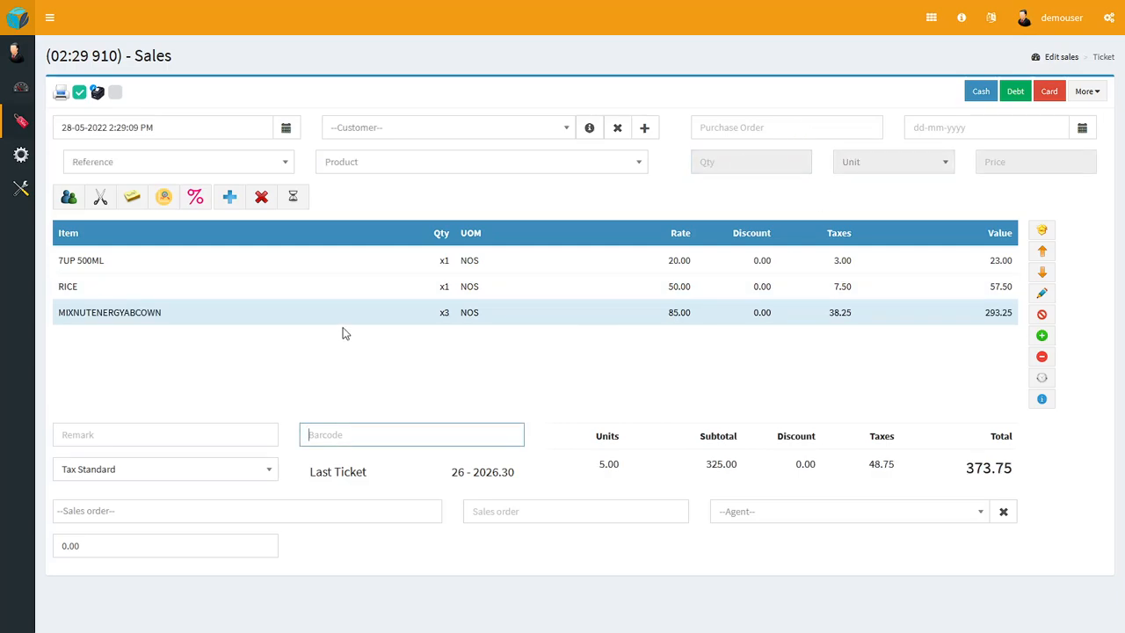
Step: Raise the quantity of the RICE line to 5 in single increments, and reduce it back to 3
{"action": "left_click", "coordinate": [422, 293]}
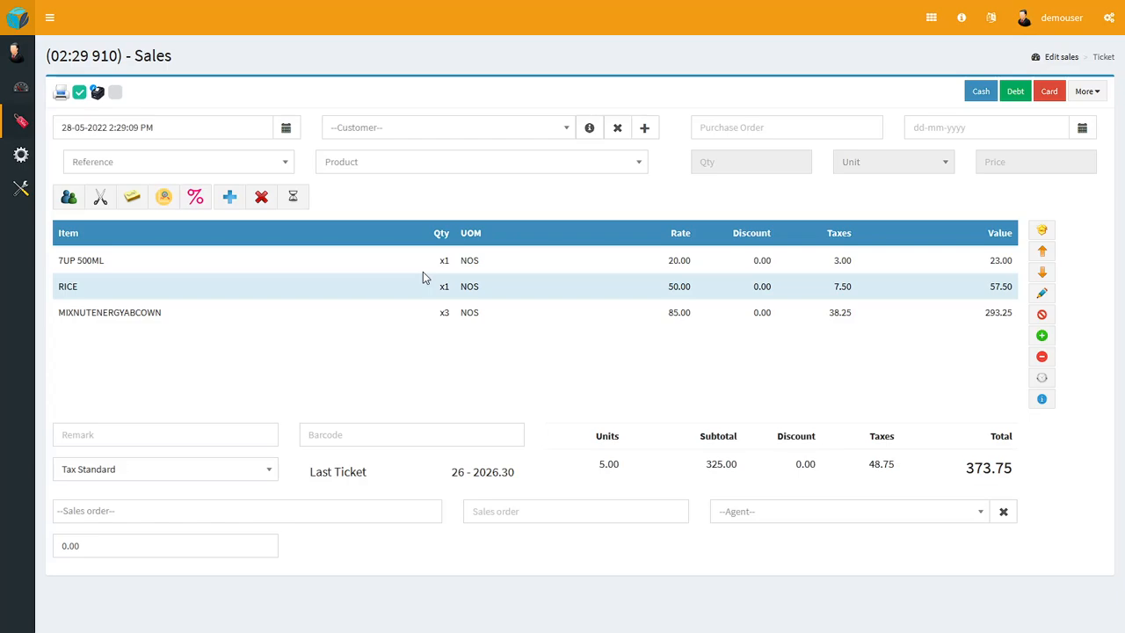
{"action": "left_click", "coordinate": [1042, 335]}
{"action": "left_click", "coordinate": [1042, 335]}
{"action": "left_click", "coordinate": [1042, 335]}
{"action": "left_click", "coordinate": [1042, 335]}
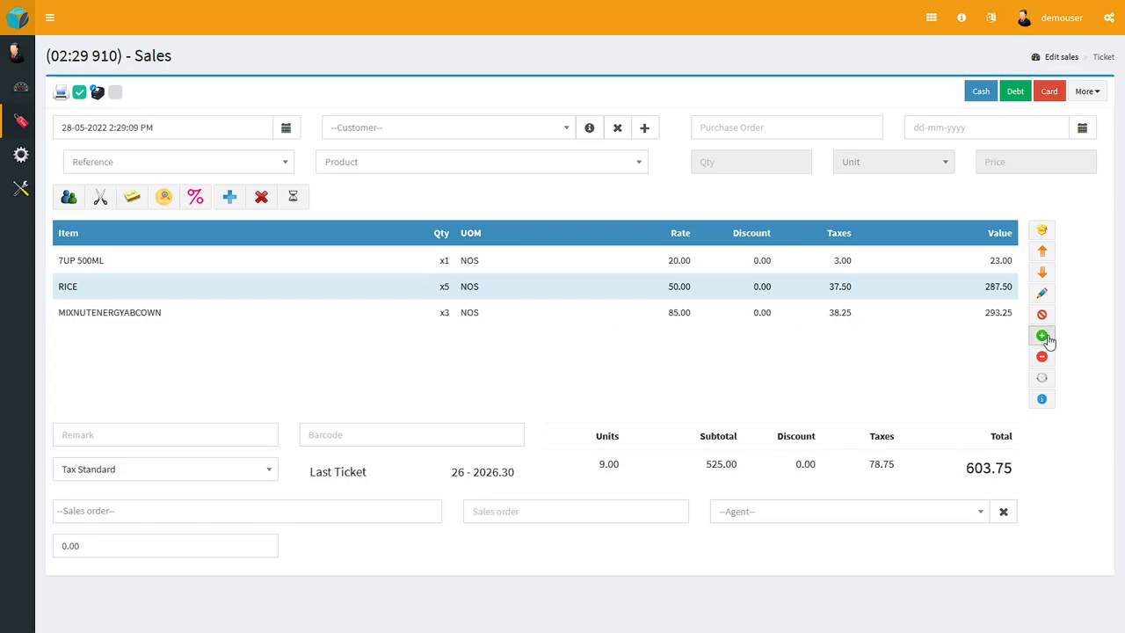
{"action": "left_click", "coordinate": [1042, 357]}
{"action": "left_click", "coordinate": [1042, 357]}
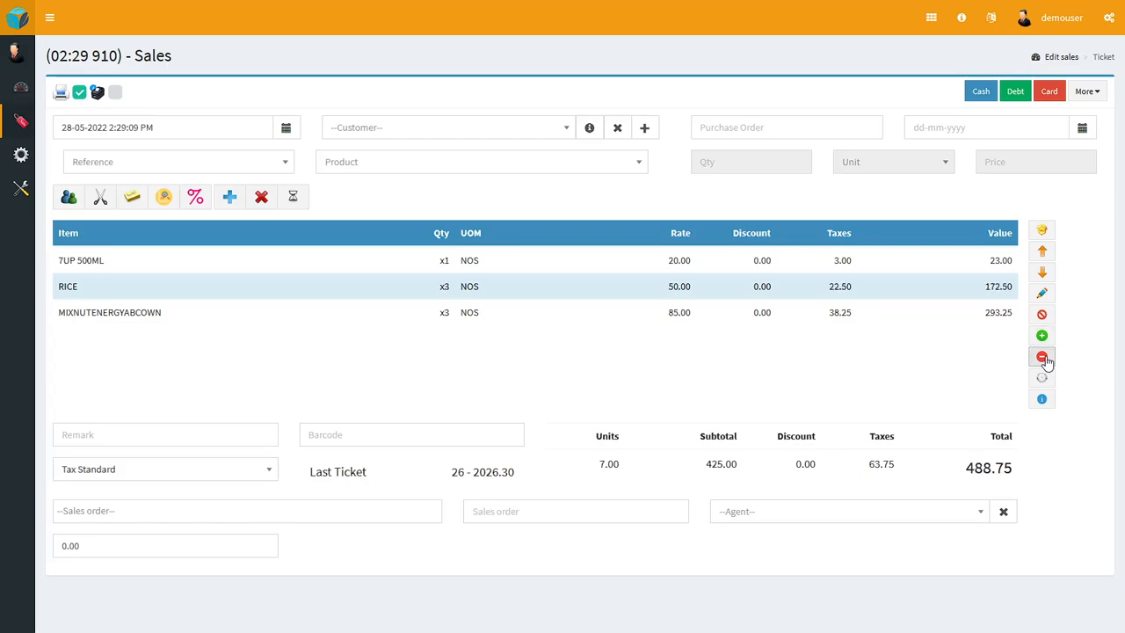
Step: Edit the 7UP 500ML line of the ticket and set its quantity to 100
{"action": "left_click", "coordinate": [516, 265]}
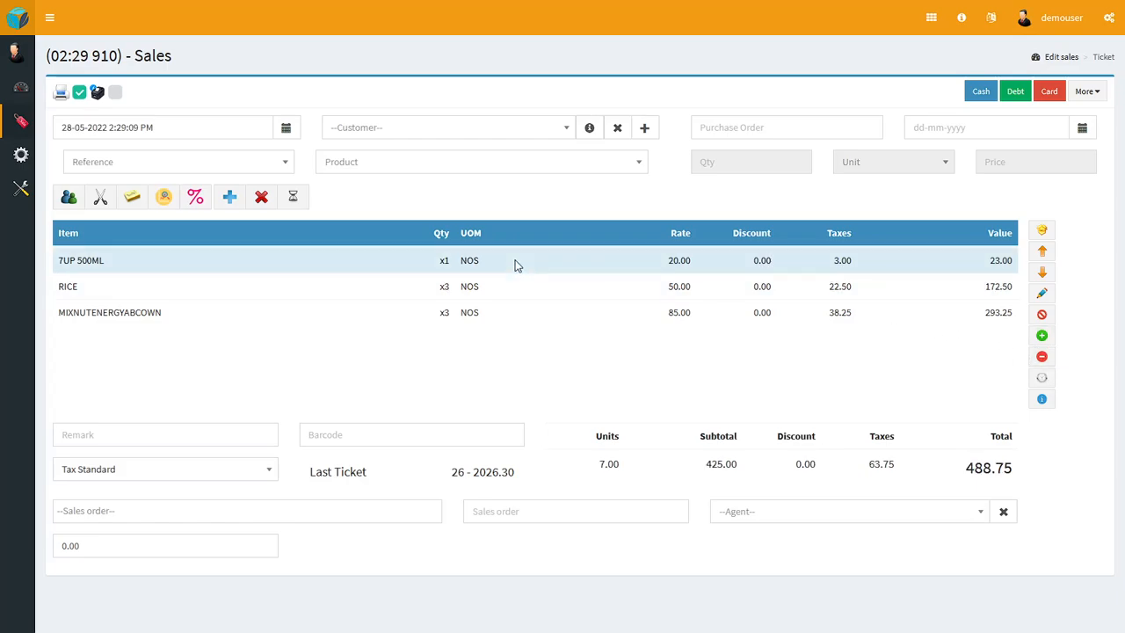
{"action": "left_click", "coordinate": [1044, 295]}
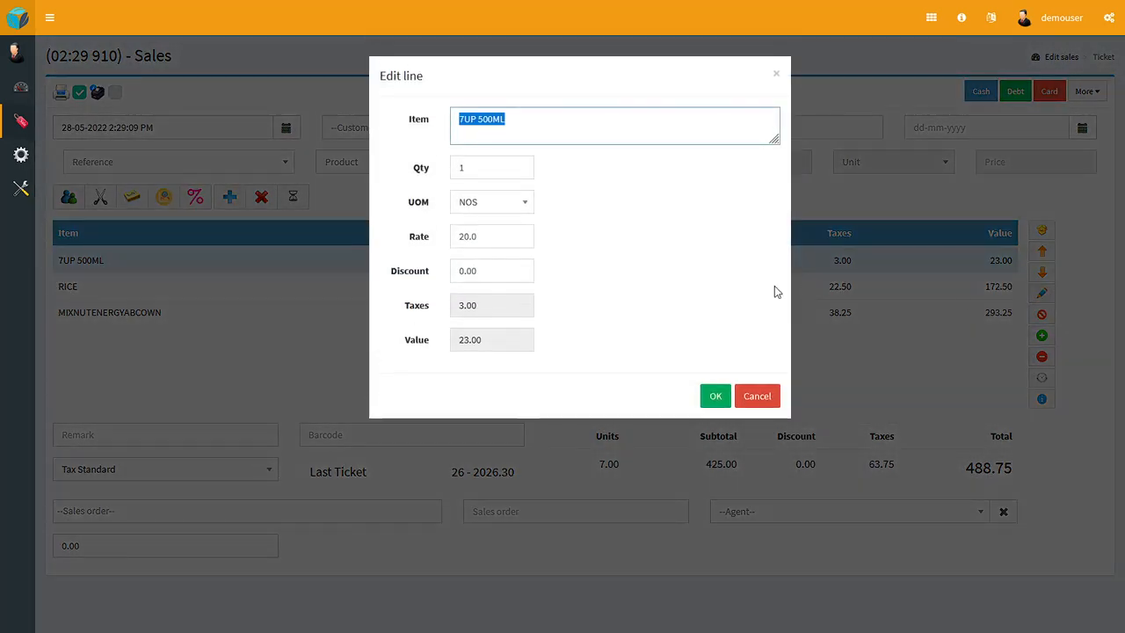
{"action": "left_click", "coordinate": [469, 168]}
{"action": "key", "text": "BackSpace"}
{"action": "type", "text": "100"}
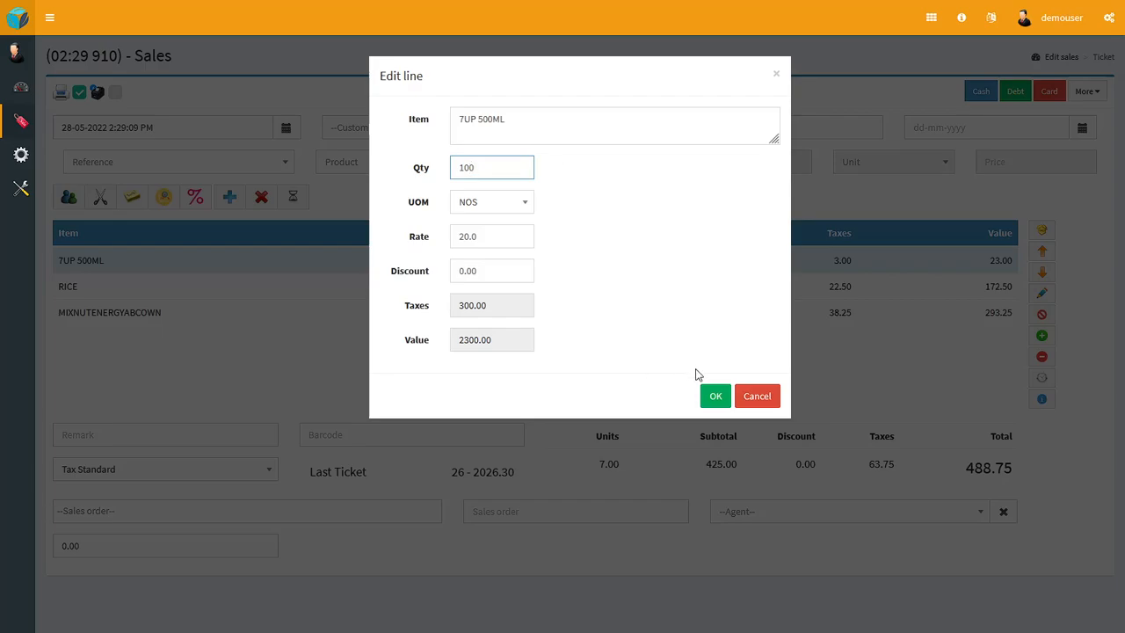
{"action": "left_click", "coordinate": [715, 396]}
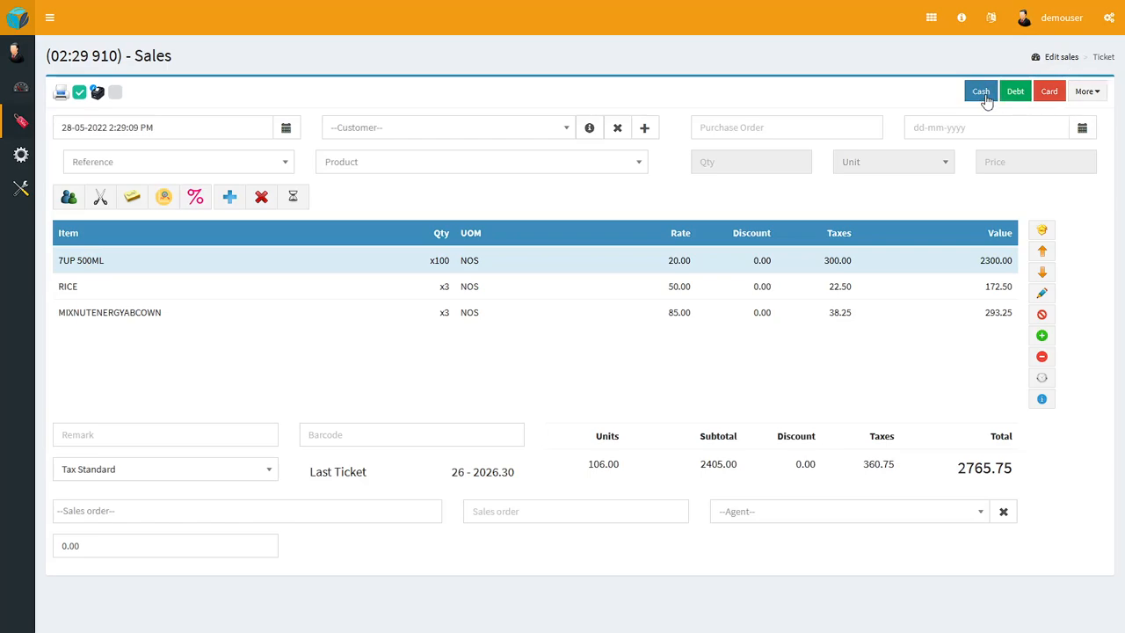
Step: Review the additional payment methods for the sale and try the unchecked ticket option above the date field
{"action": "left_click", "coordinate": [1087, 99]}
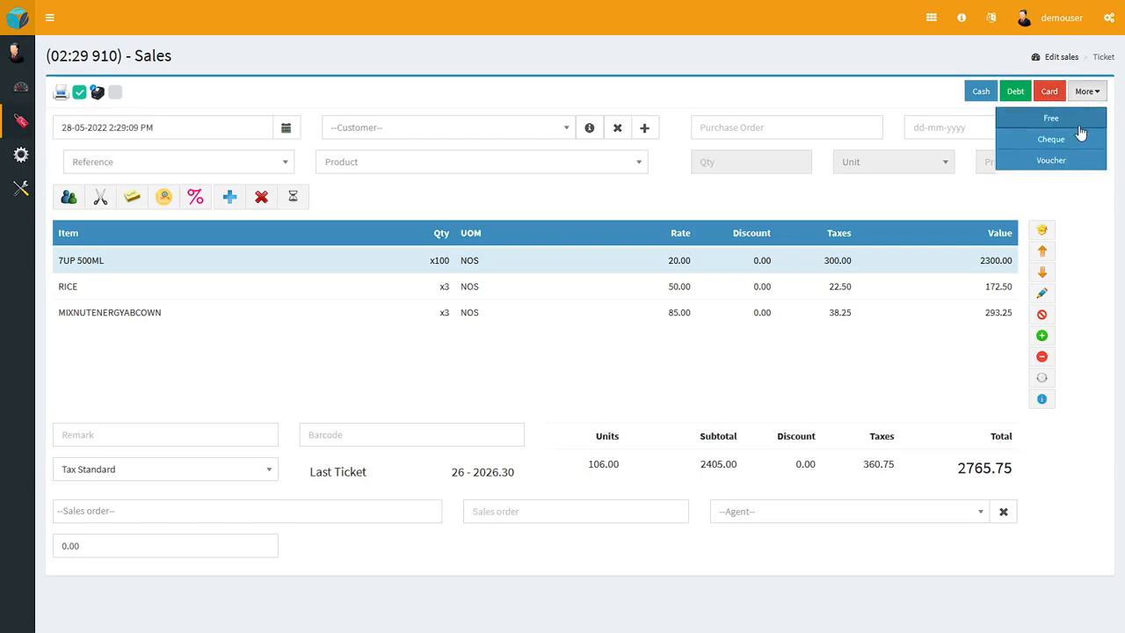
{"action": "left_click", "coordinate": [1088, 209]}
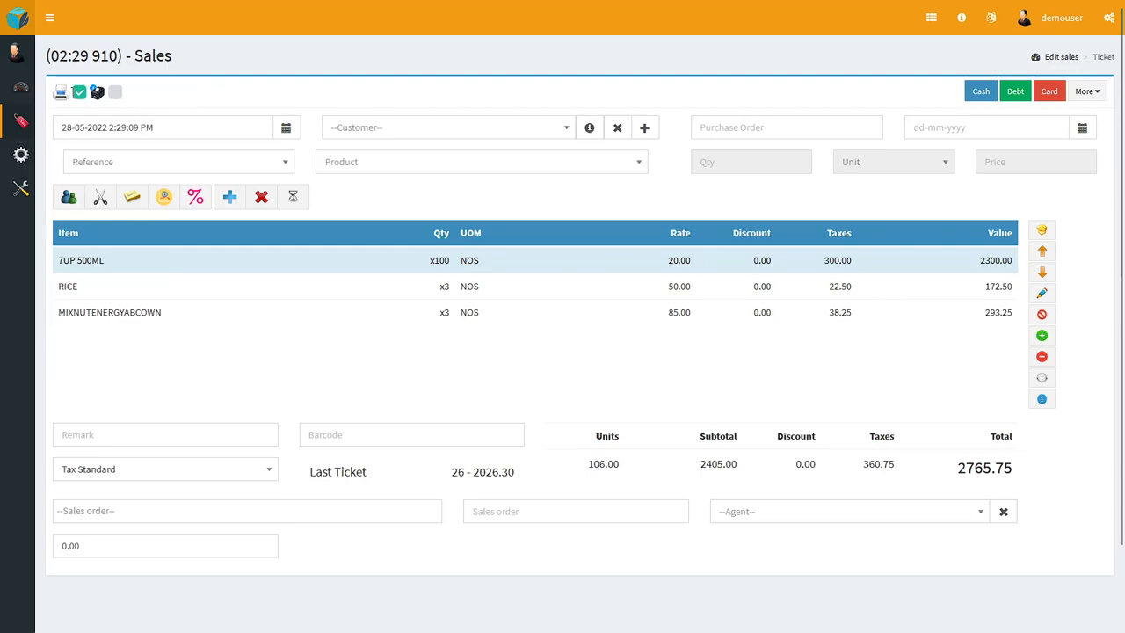
{"action": "left_click", "coordinate": [115, 93]}
{"action": "left_click", "coordinate": [116, 94]}
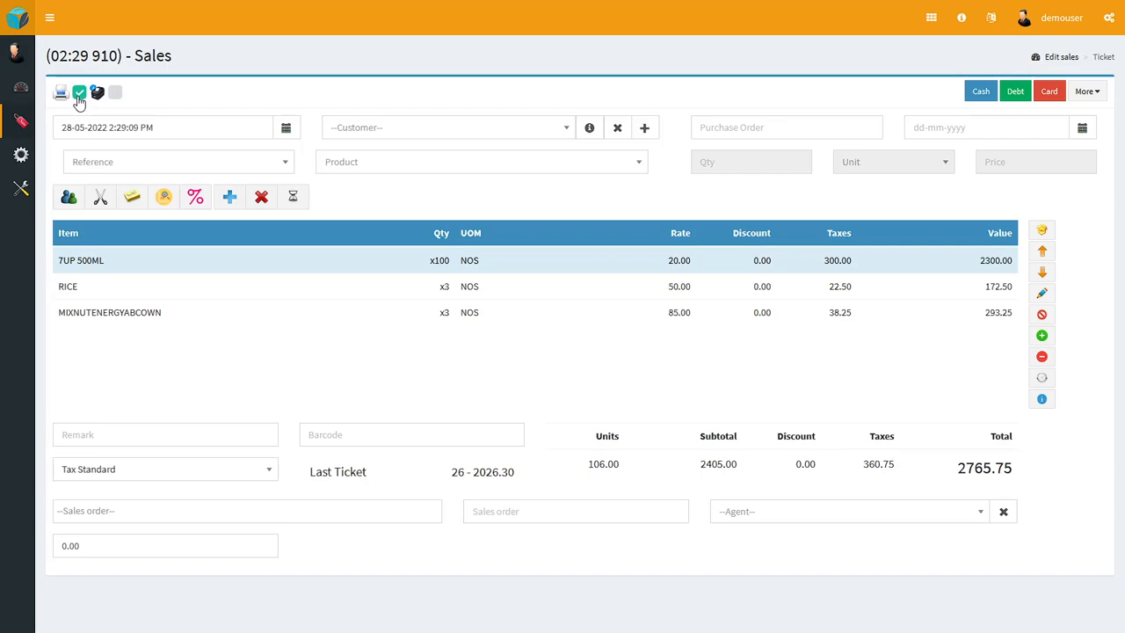
Step: Examine the calendar, month and time choices for the sale date, browsing to January 2022, and keep the existing date
{"action": "left_click", "coordinate": [250, 131]}
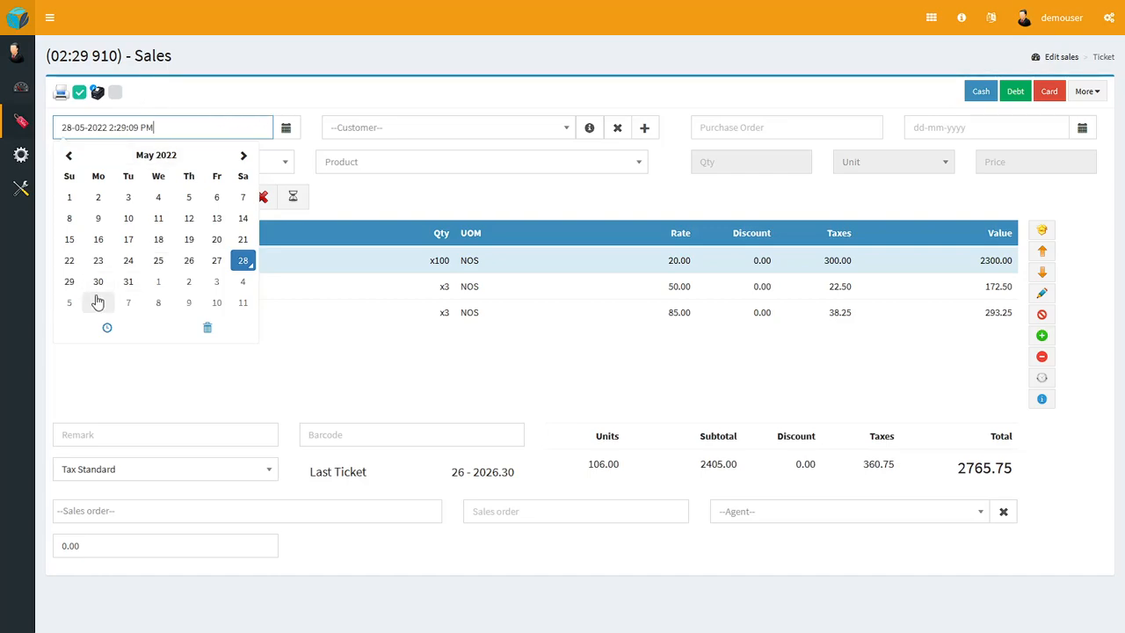
{"action": "left_click", "coordinate": [147, 157]}
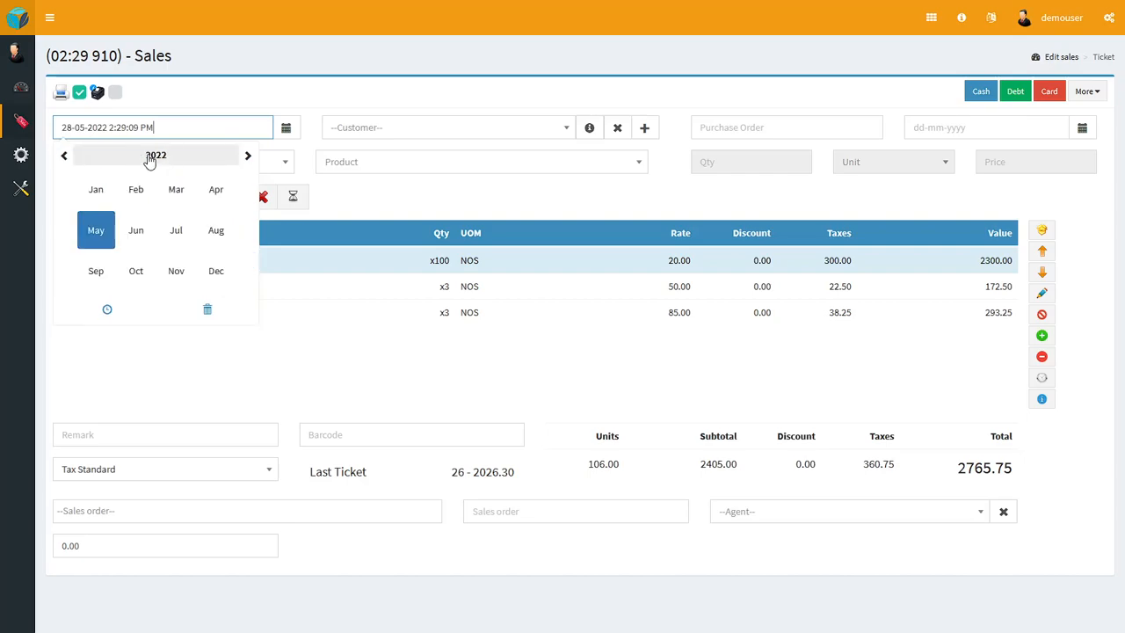
{"action": "left_click", "coordinate": [96, 190]}
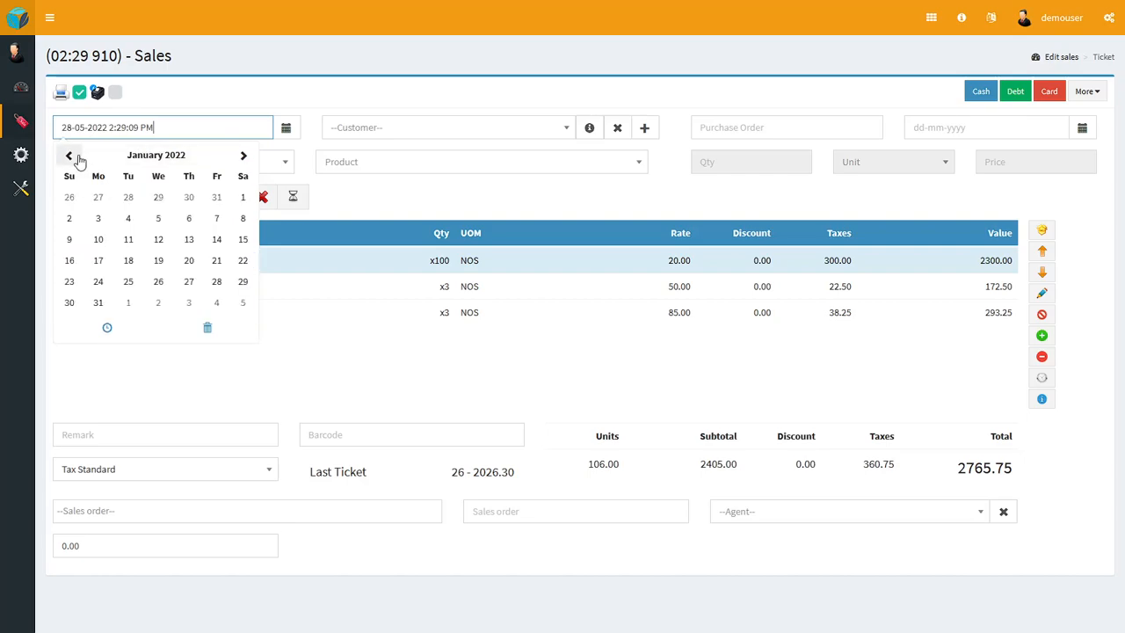
{"action": "left_click", "coordinate": [108, 328]}
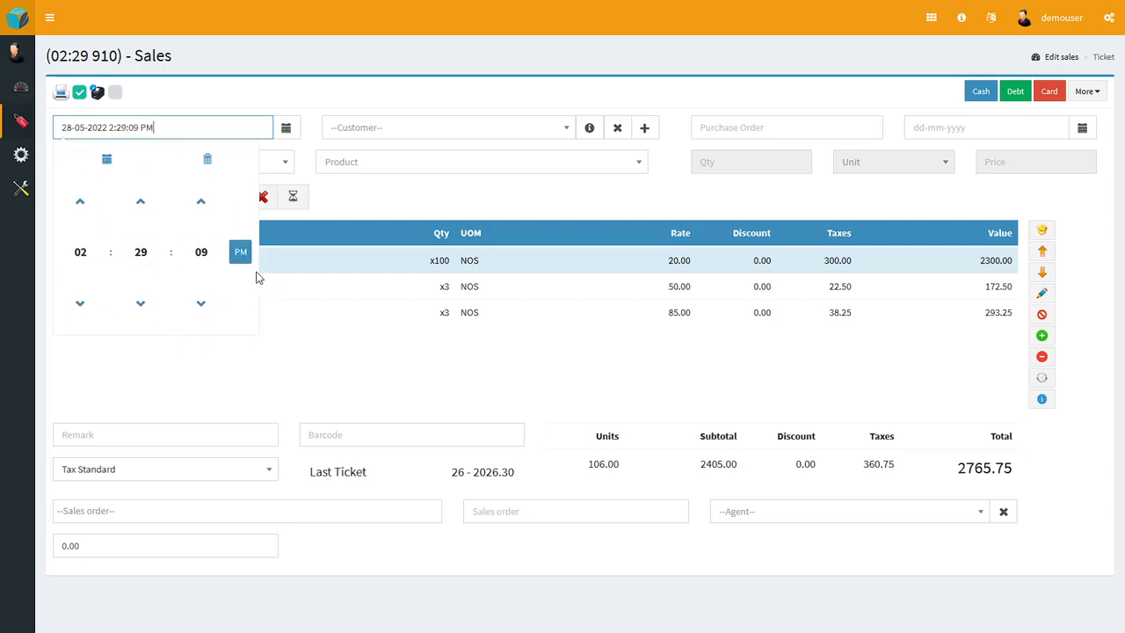
{"action": "left_click", "coordinate": [317, 350]}
Step: Try searching the customers for "sw" and look over the blank new-customer form without saving it
{"action": "left_click", "coordinate": [452, 135]}
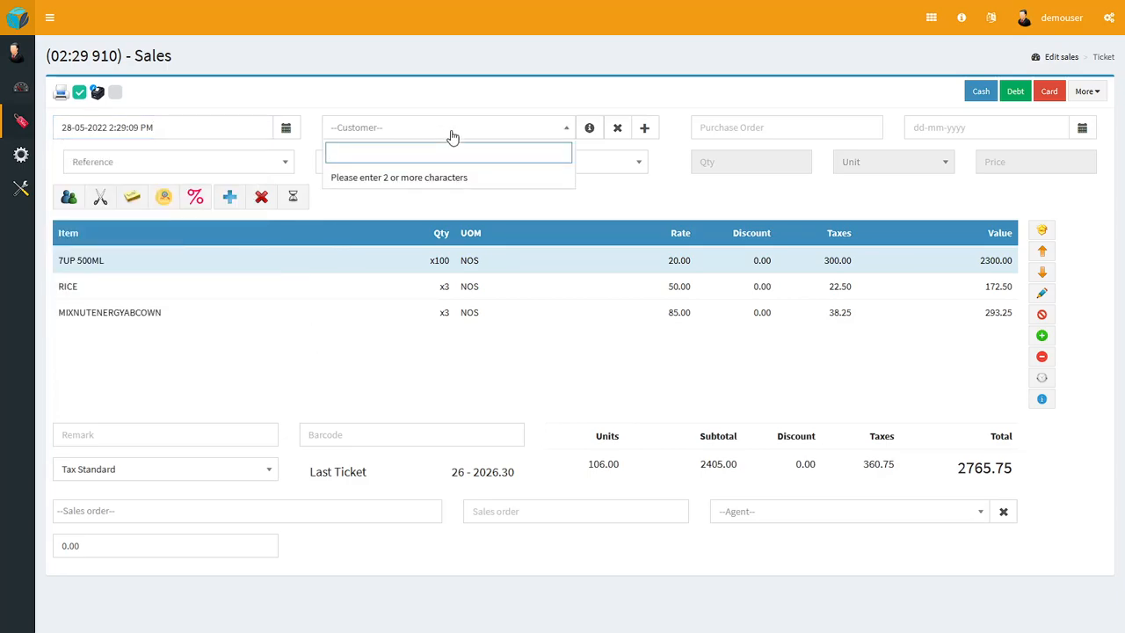
{"action": "left_click", "coordinate": [522, 105]}
{"action": "left_click", "coordinate": [448, 132]}
{"action": "type", "text": "sw"}
{"action": "left_click", "coordinate": [478, 90]}
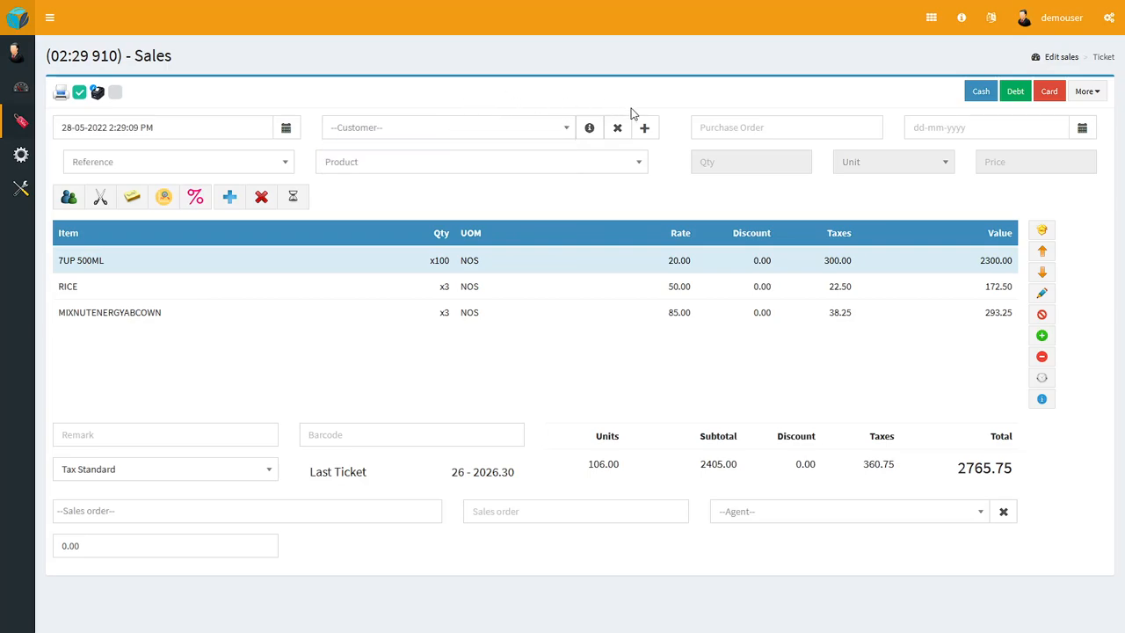
{"action": "left_click", "coordinate": [645, 128]}
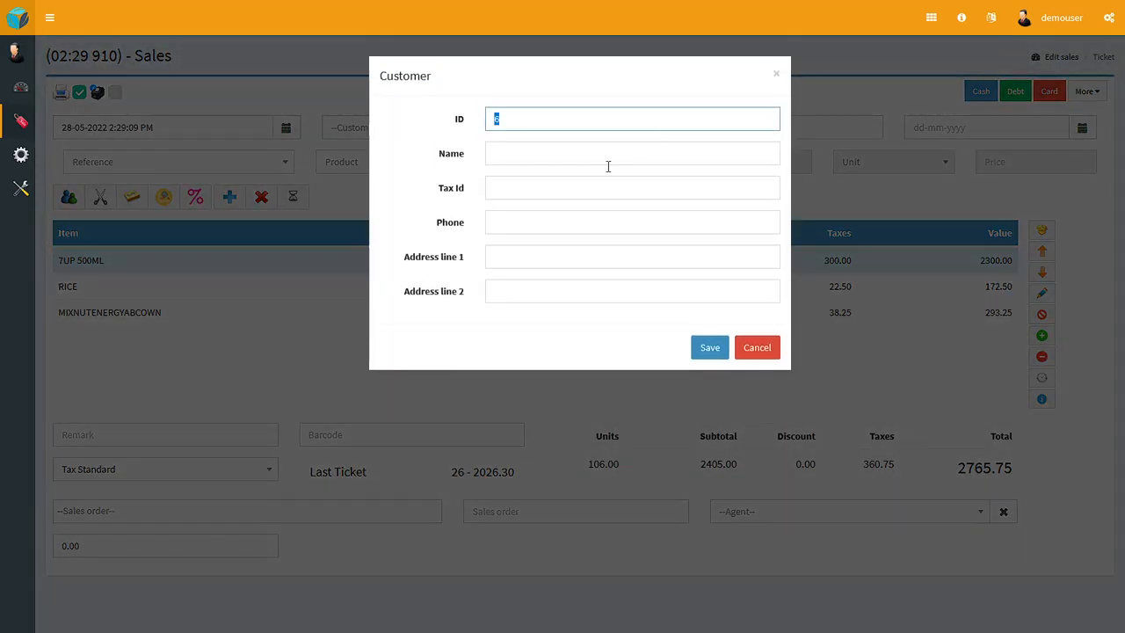
{"action": "left_click", "coordinate": [770, 349]}
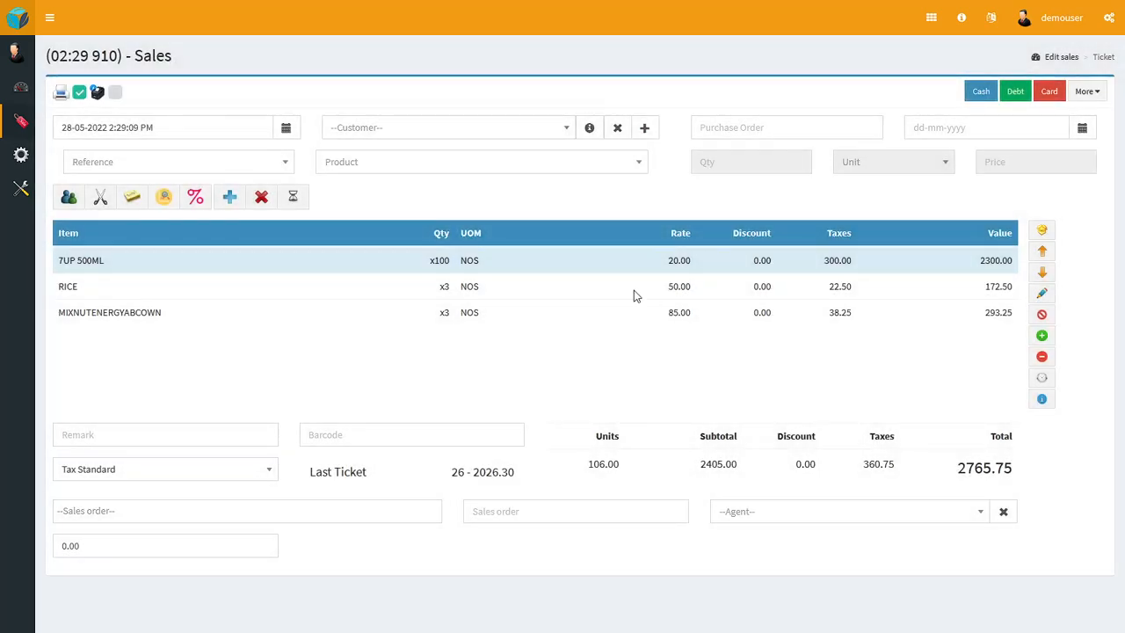
Step: Search the customers for "cust" and assign Customer1 to the sales ticket
{"action": "left_click", "coordinate": [410, 132]}
{"action": "type", "text": "cust"}
{"action": "left_click", "coordinate": [399, 201]}
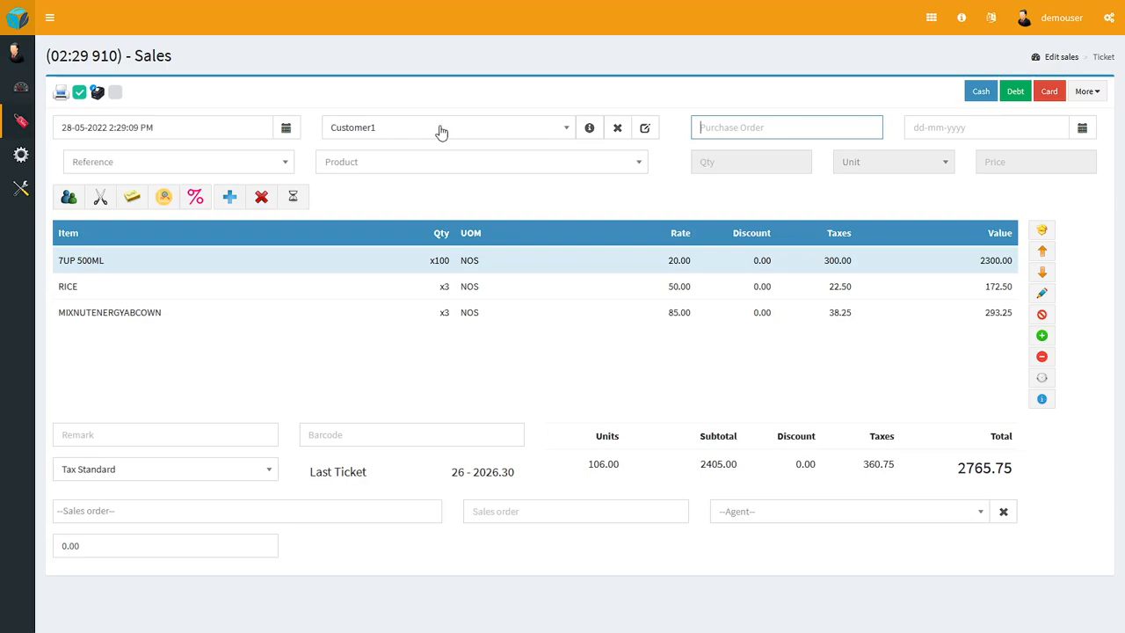
Step: Add the Flower product to the ticket by its reference 12 with a quantity of 1
{"action": "left_click", "coordinate": [253, 163]}
{"action": "type", "text": "12"}
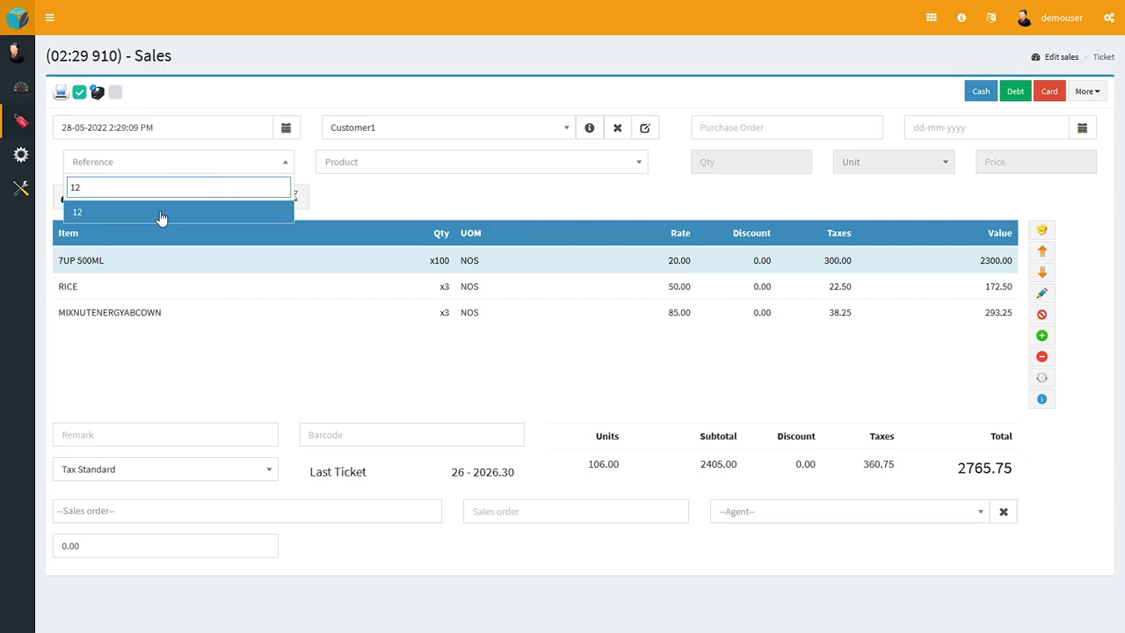
{"action": "left_click", "coordinate": [162, 212]}
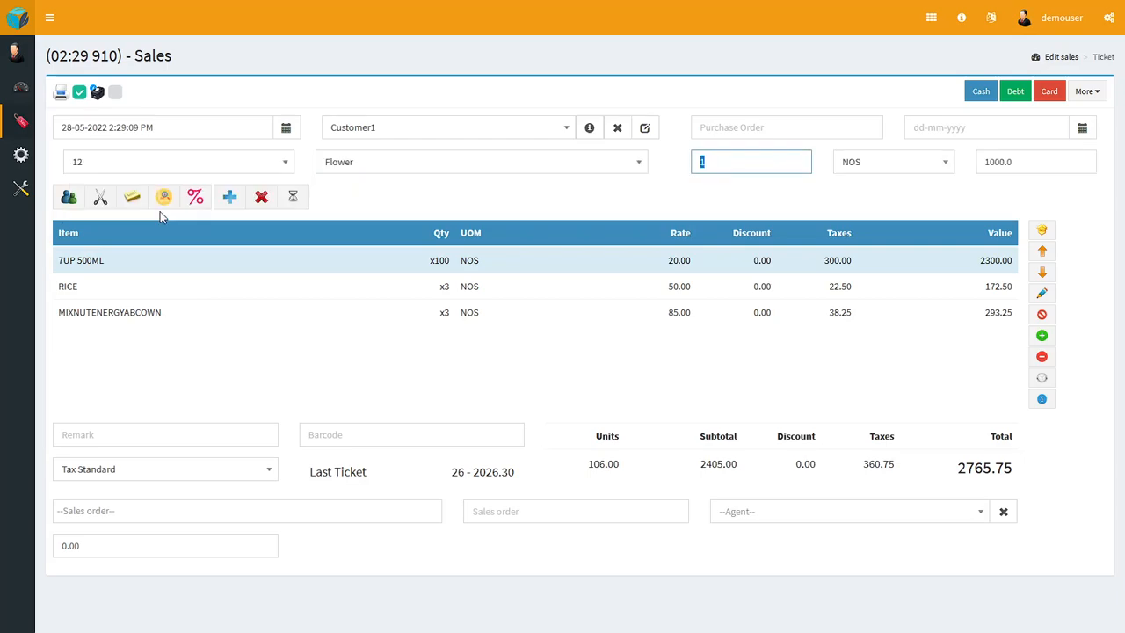
{"action": "key", "text": "Return"}
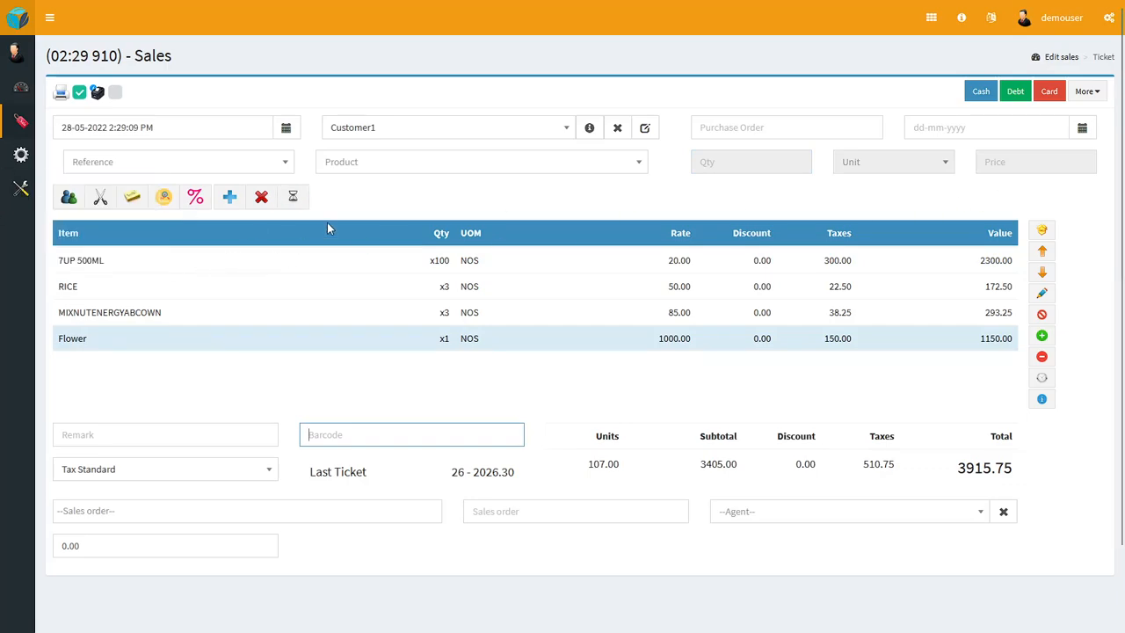
Step: View the temporary customer form without filling it in, and attach the receipt line note "Test note" to the Flower item
{"action": "left_click", "coordinate": [69, 198]}
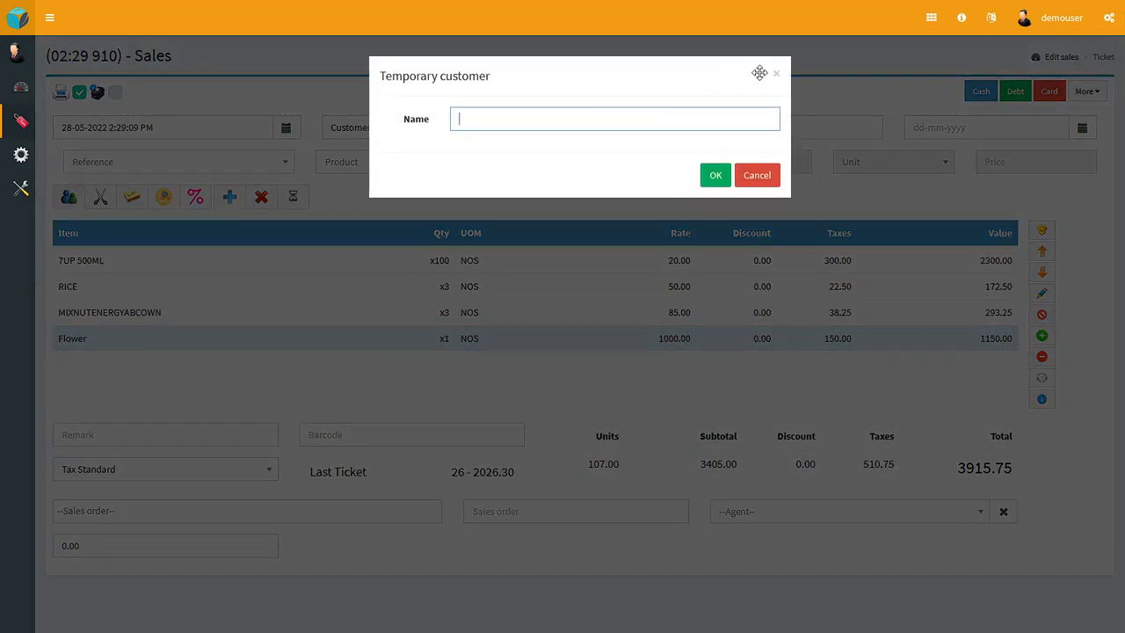
{"action": "left_click", "coordinate": [776, 73]}
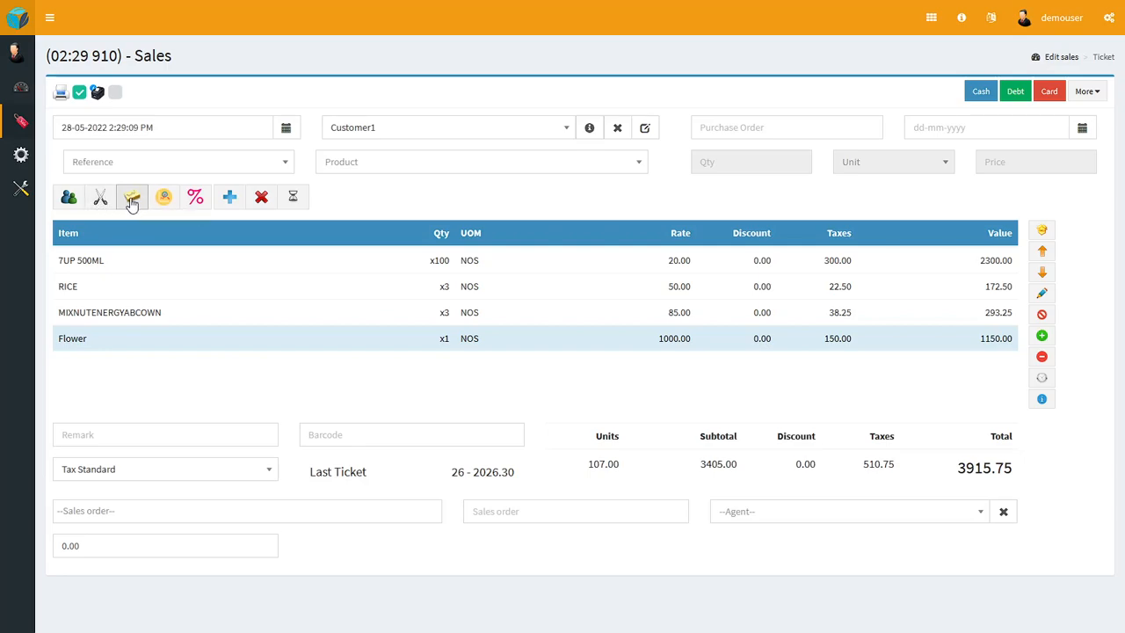
{"action": "left_click", "coordinate": [132, 200]}
{"action": "type", "text": "Test note"}
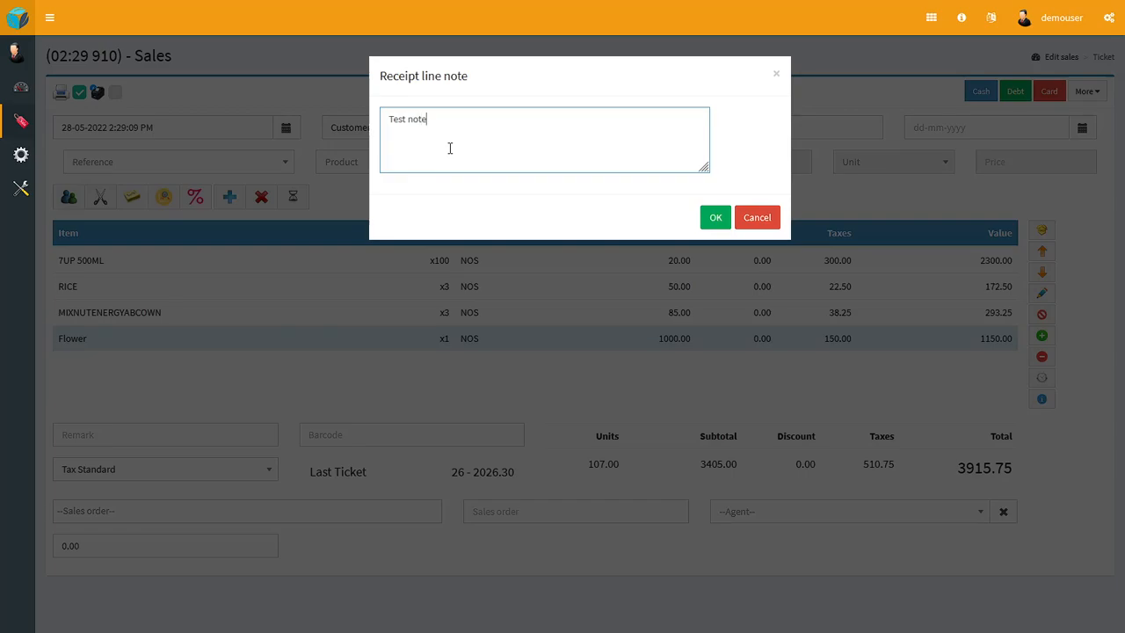
{"action": "left_click", "coordinate": [715, 217]}
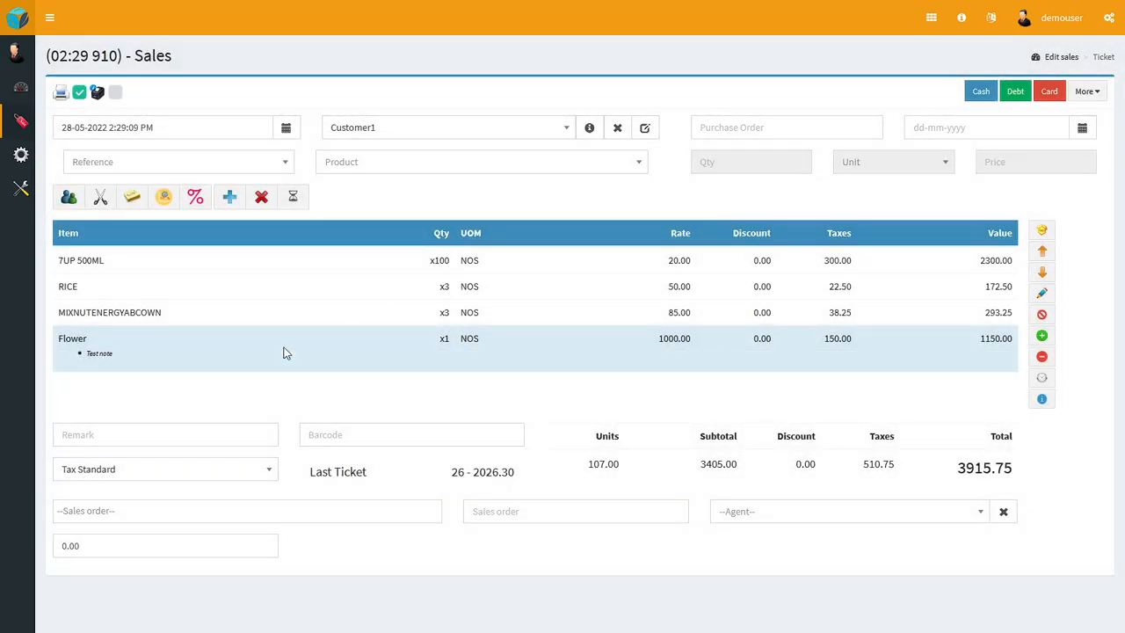
{"action": "left_click", "coordinate": [196, 207]}
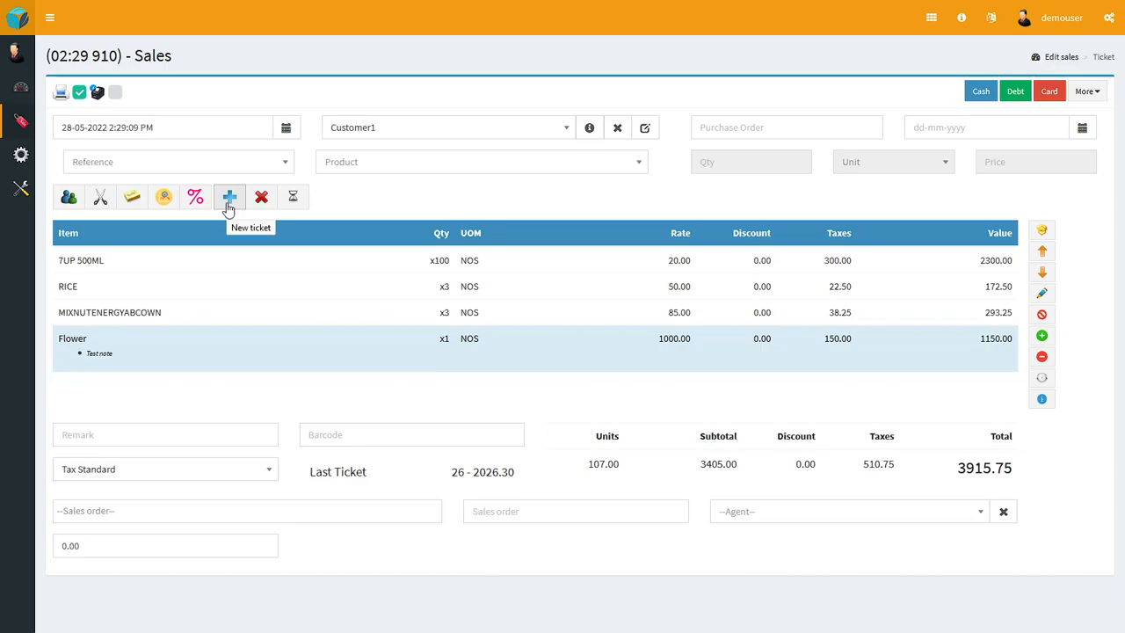
Step: Park the current sale by starting a new ticket, and reopen the Customer1 ticket from the ticket queue
{"action": "left_click", "coordinate": [229, 202]}
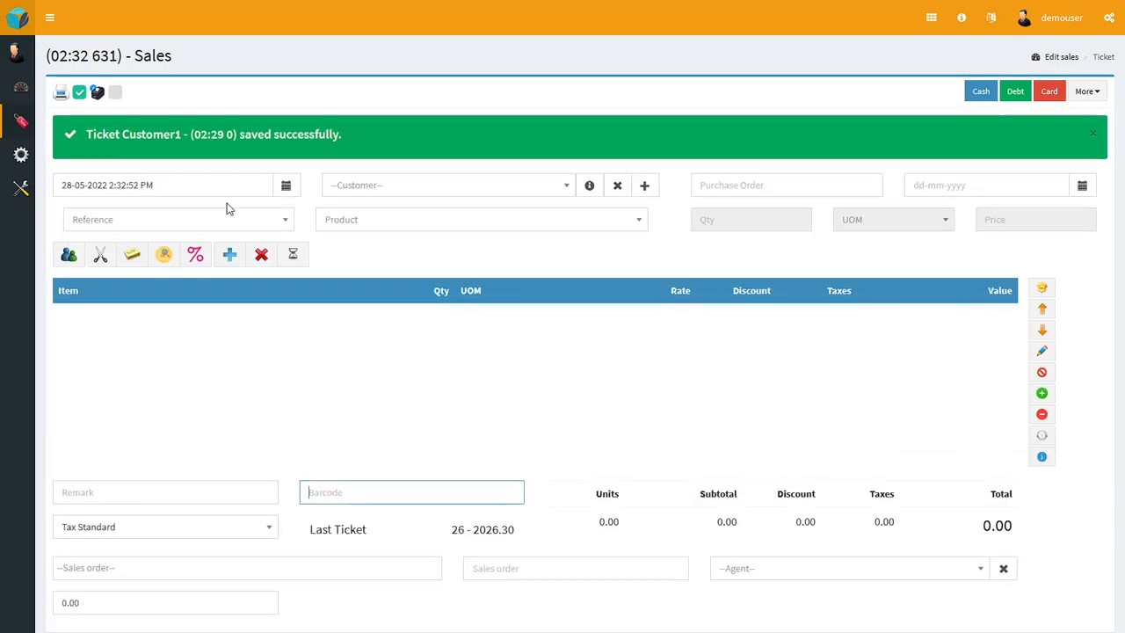
{"action": "left_click", "coordinate": [298, 202]}
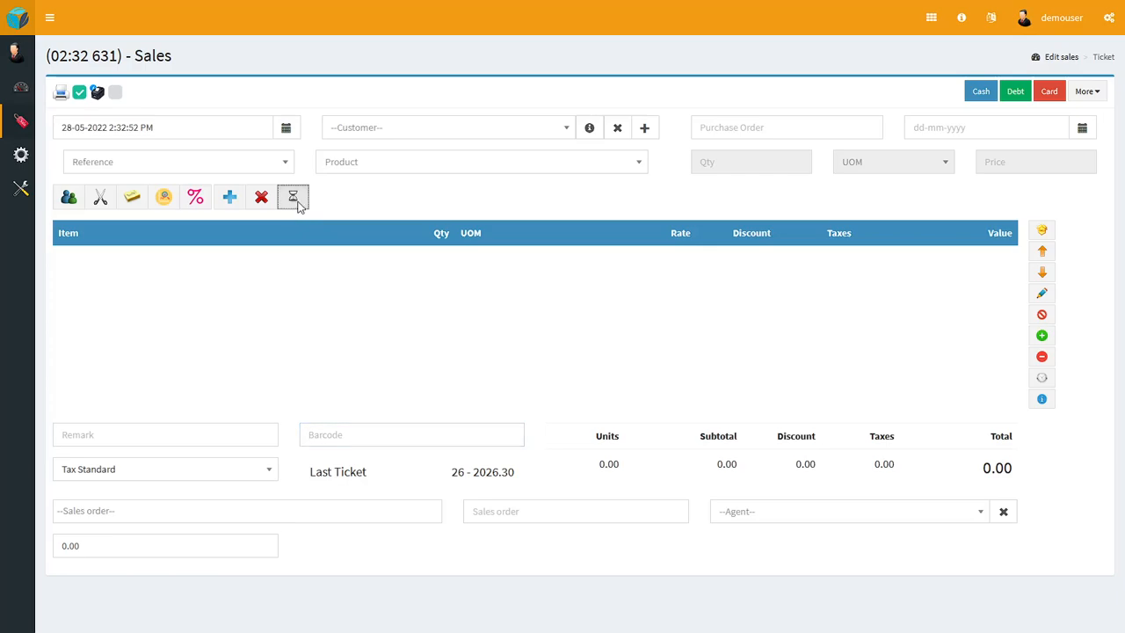
{"action": "left_click", "coordinate": [627, 190]}
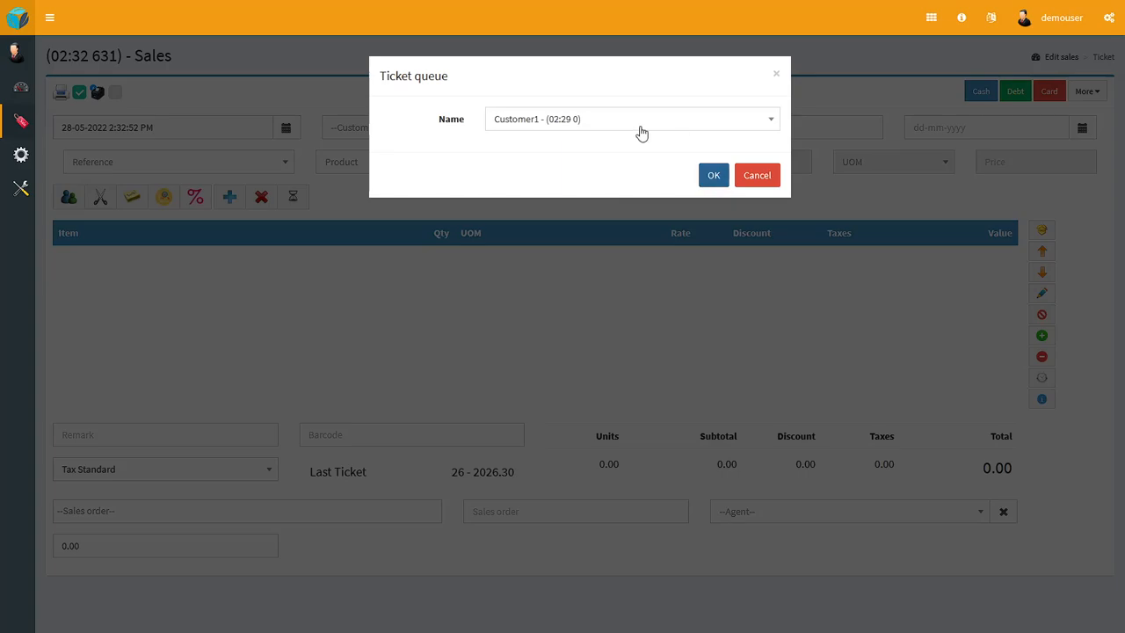
{"action": "left_click", "coordinate": [714, 176]}
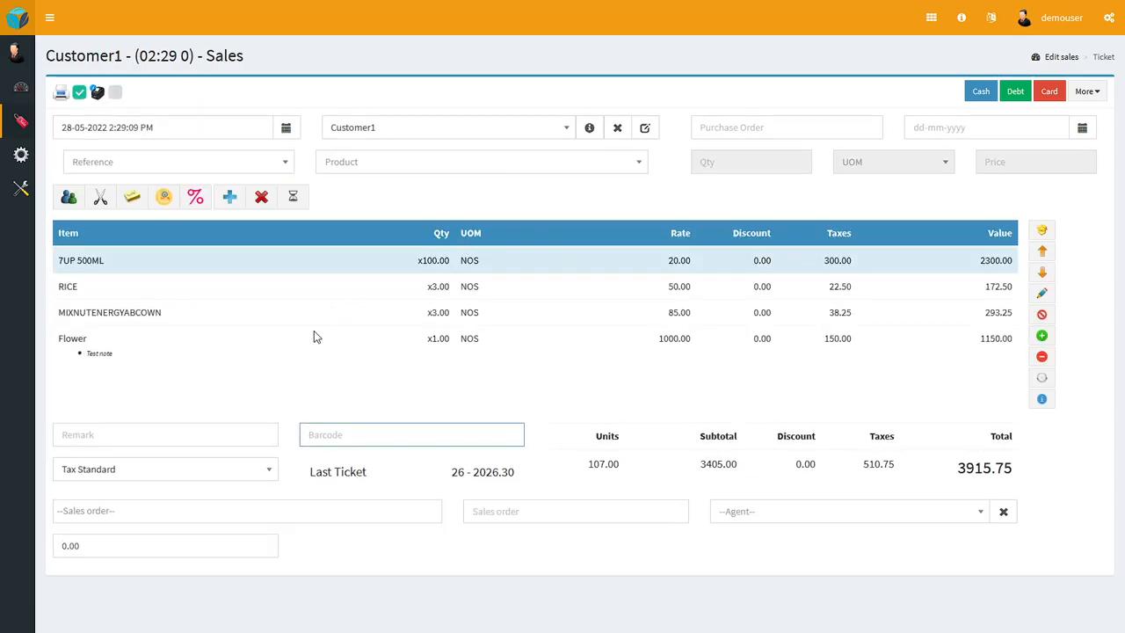
Step: Move the line selection up and down through the ticket items, ending on the MIXNUTENERGYABCOWN line
{"action": "left_click", "coordinate": [1041, 271]}
{"action": "left_click", "coordinate": [1044, 254]}
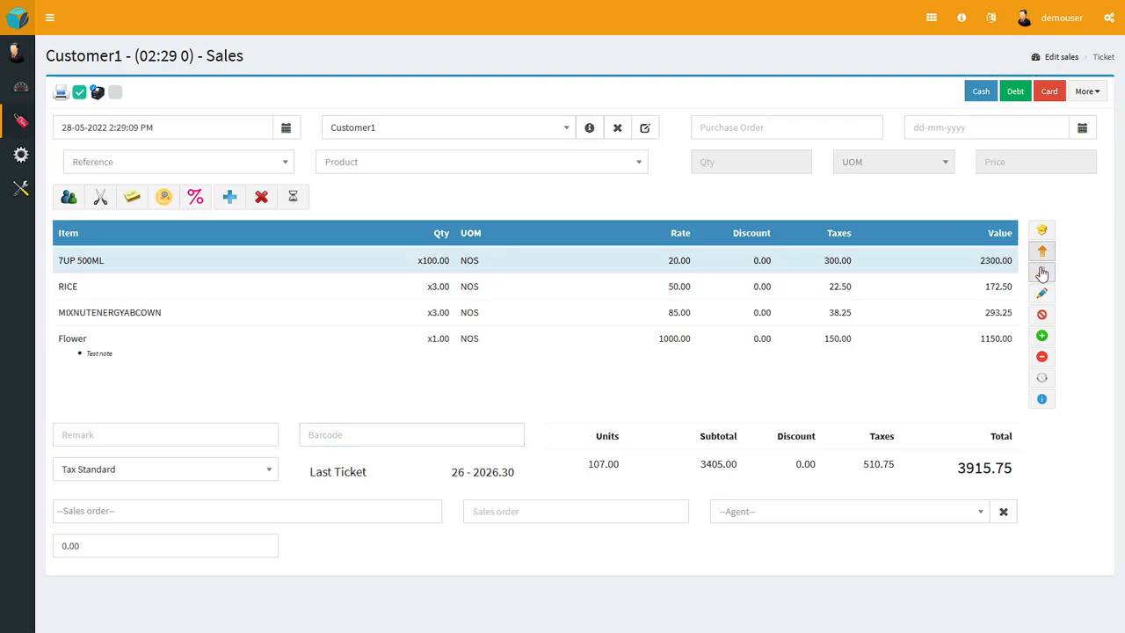
{"action": "left_click", "coordinate": [1043, 272]}
{"action": "left_click", "coordinate": [1043, 254]}
{"action": "left_click", "coordinate": [1043, 272]}
{"action": "left_click", "coordinate": [1043, 272]}
{"action": "left_click", "coordinate": [1042, 272]}
{"action": "left_click", "coordinate": [1042, 272]}
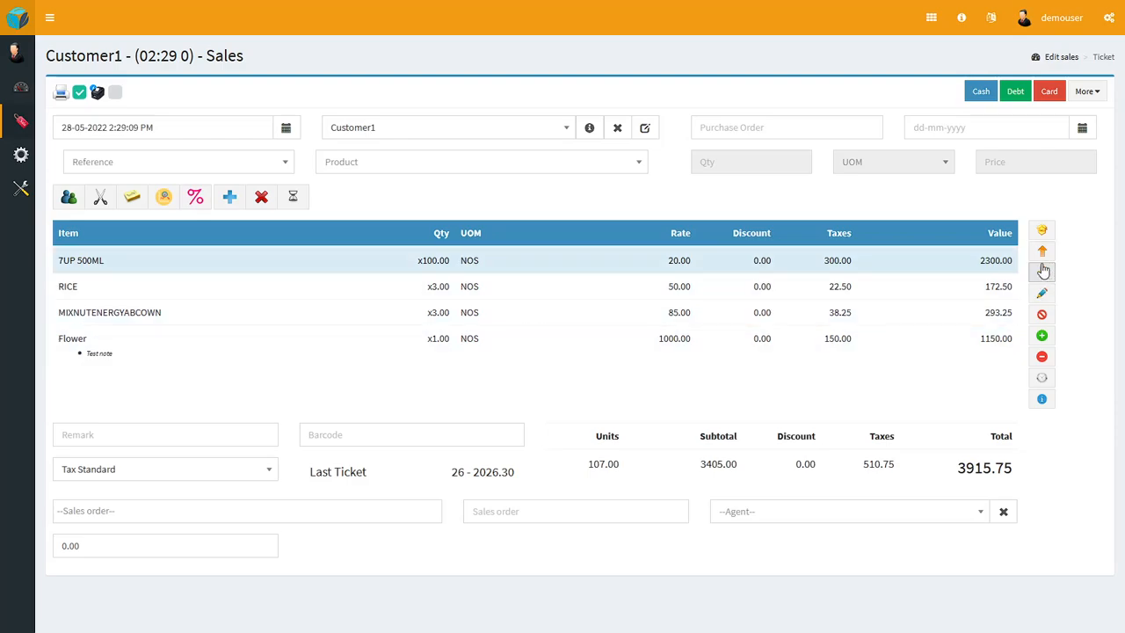
{"action": "left_click", "coordinate": [1044, 273]}
{"action": "left_click", "coordinate": [1044, 273]}
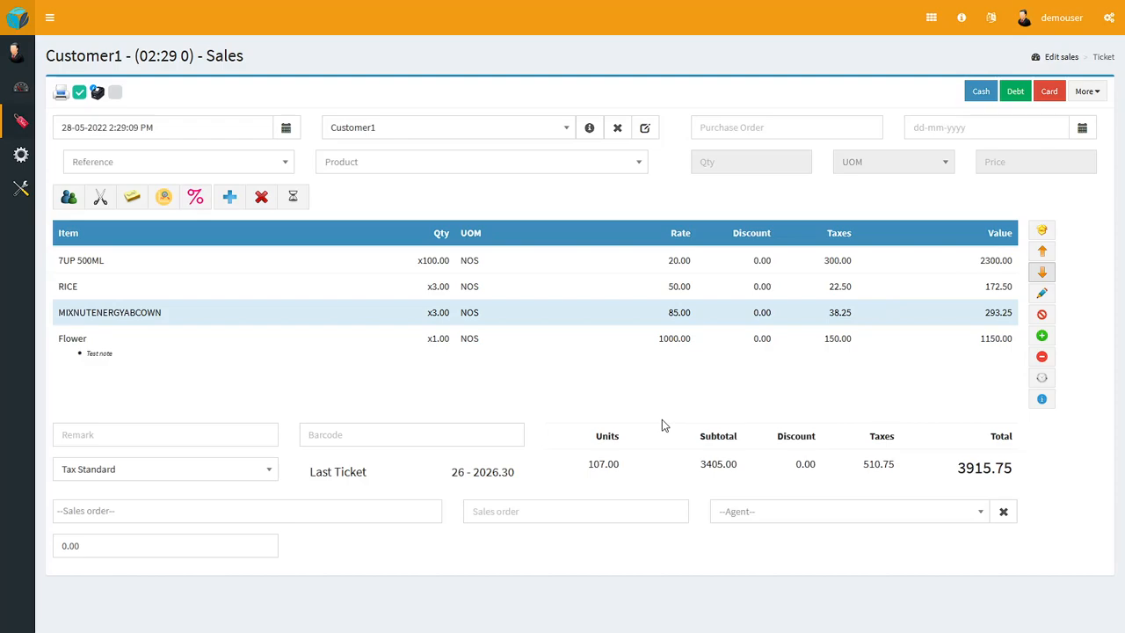
Step: Examine the remark field and the available tax options of the ticket, keeping Tax Standard
{"action": "left_click", "coordinate": [79, 433]}
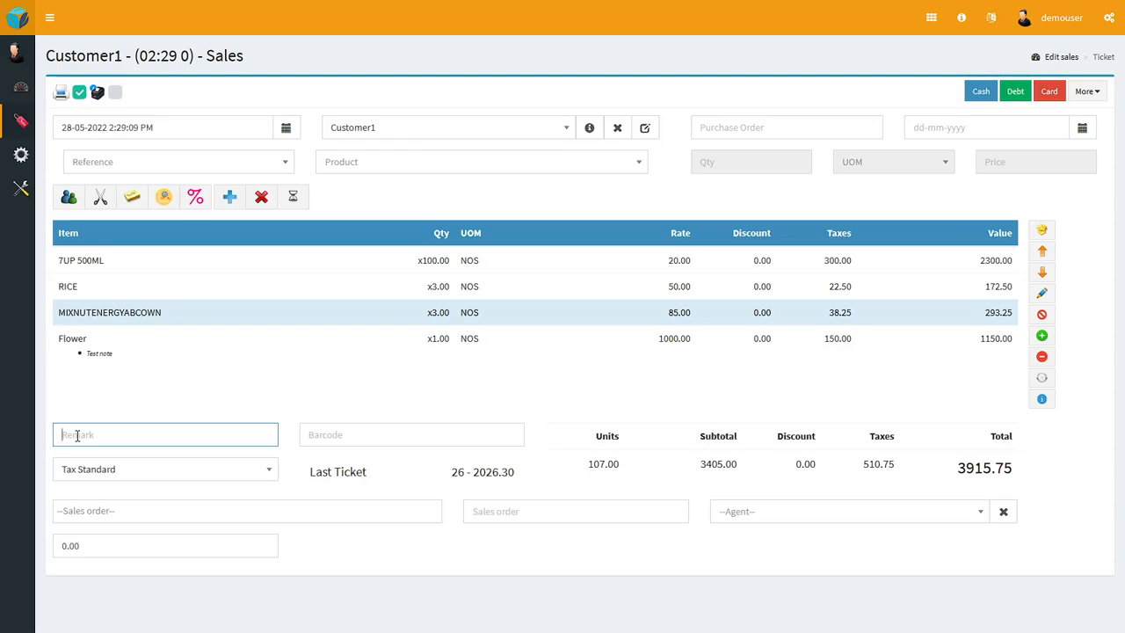
{"action": "left_click", "coordinate": [172, 479]}
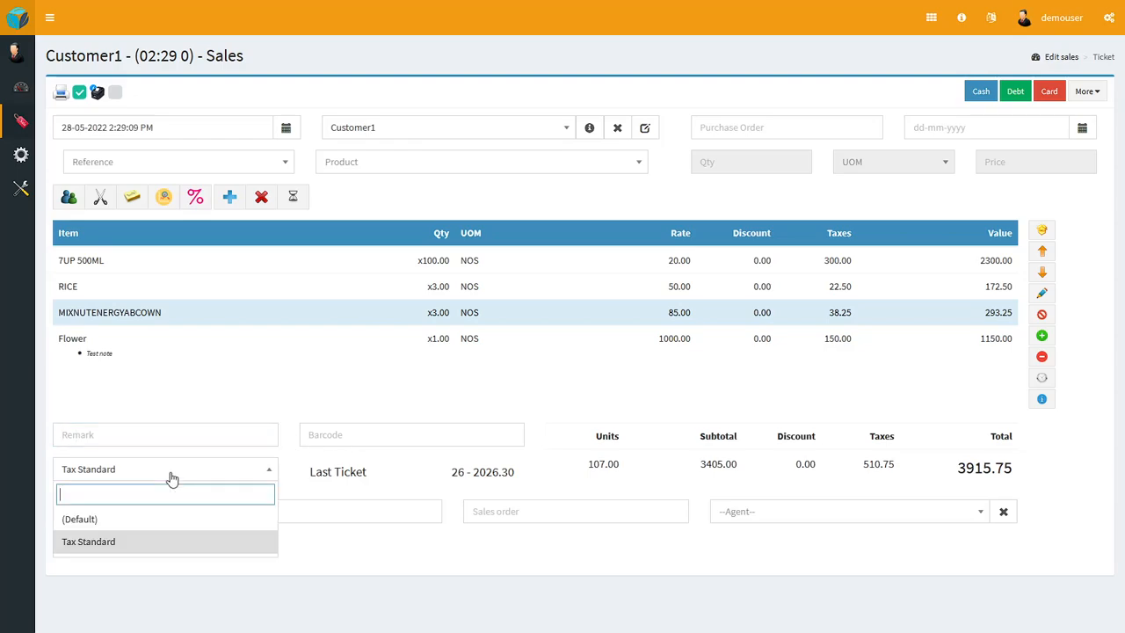
{"action": "left_click", "coordinate": [299, 489]}
Step: Look up sales order 2 and load its items into the Customer1 ticket
{"action": "left_click", "coordinate": [221, 517]}
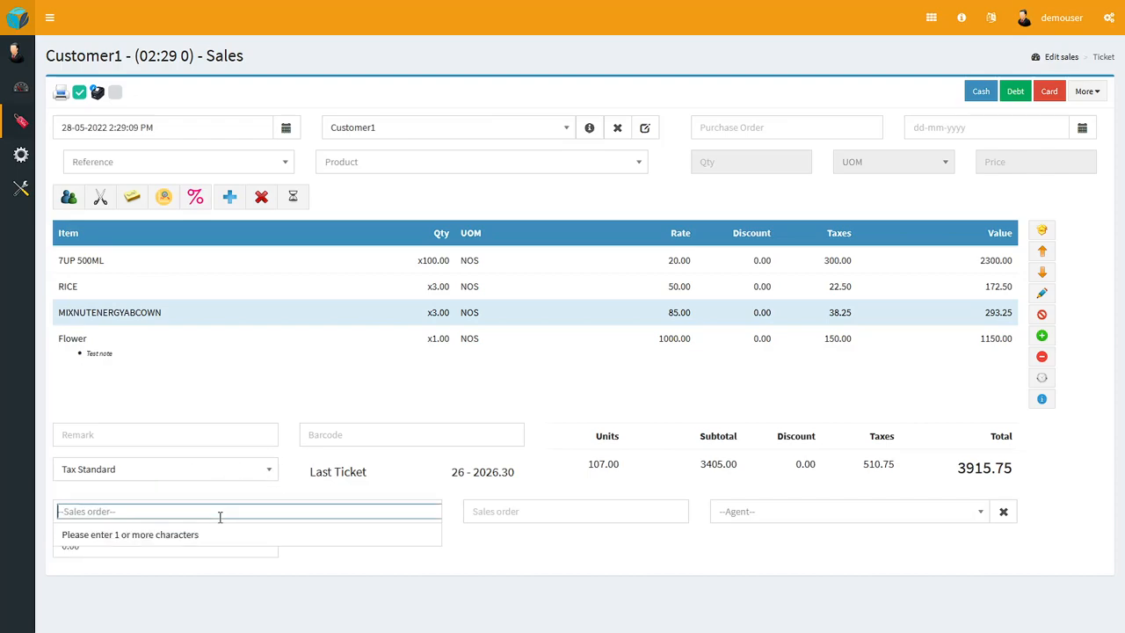
{"action": "type", "text": "1"}
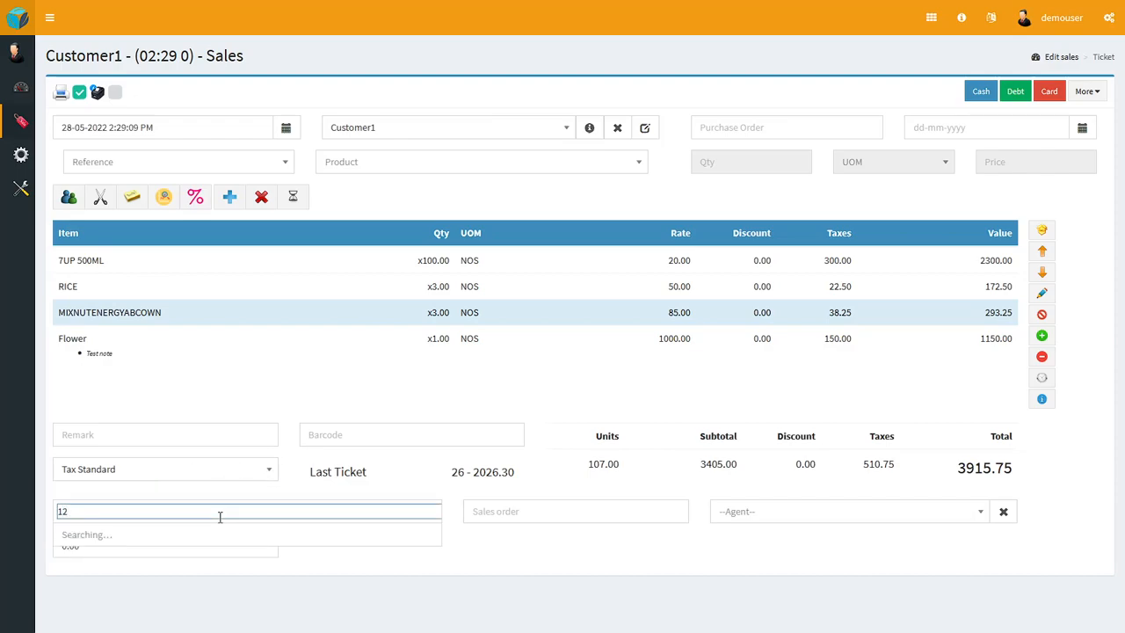
{"action": "type", "text": "2"}
{"action": "key", "text": "BackSpace"}
{"action": "type", "text": "2"}
{"action": "key", "text": "BackSpace"}
{"action": "key", "text": "BackSpace"}
{"action": "type", "text": "2"}
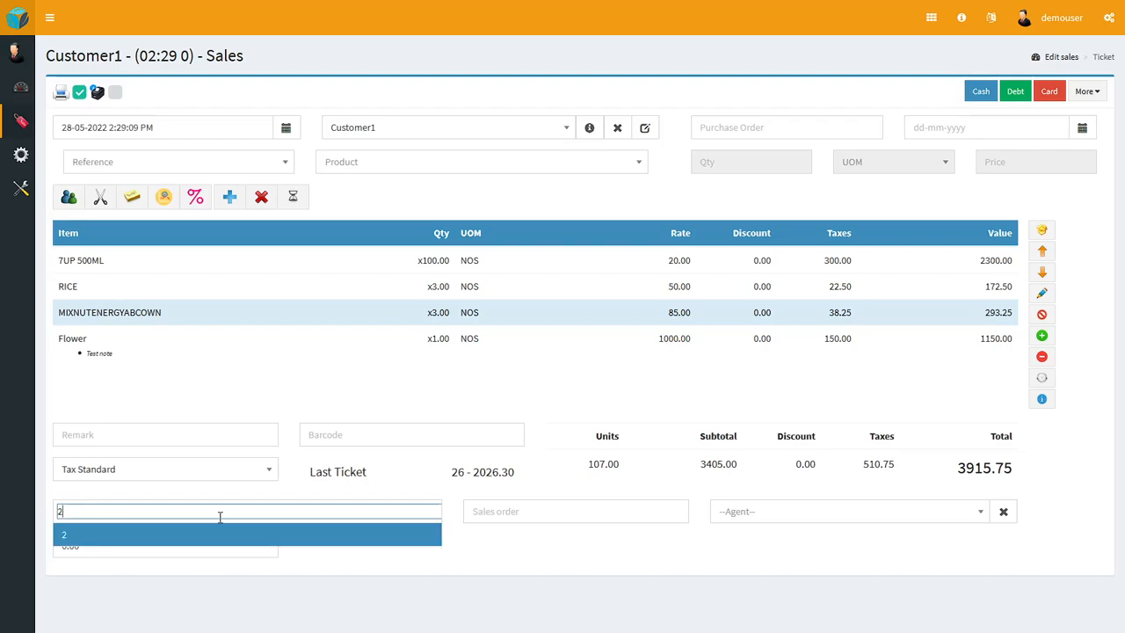
{"action": "left_click", "coordinate": [211, 538]}
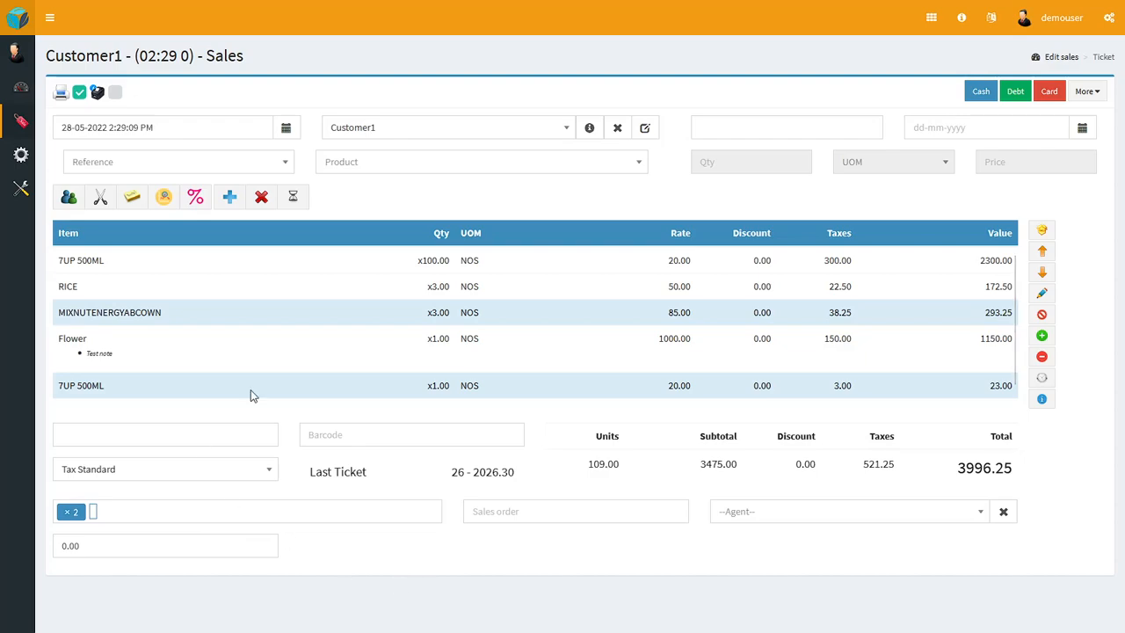
Step: Look at the agent selection of the ticket, and briefly expand the main navigation to view the register sections
{"action": "left_click", "coordinate": [813, 515]}
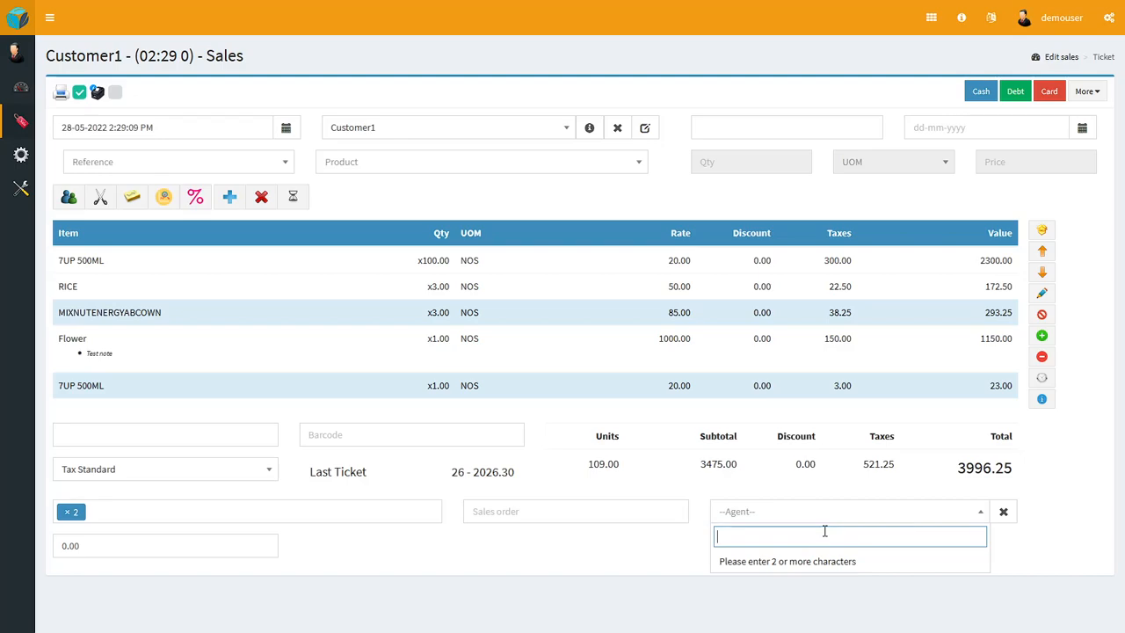
{"action": "left_click", "coordinate": [655, 566]}
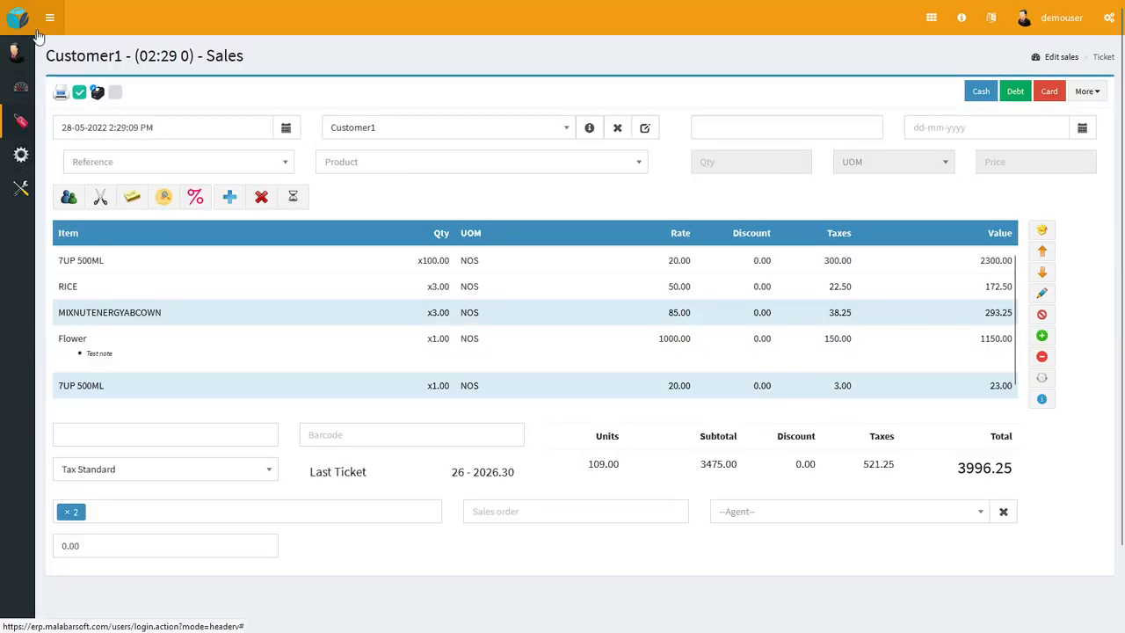
{"action": "left_click", "coordinate": [39, 34]}
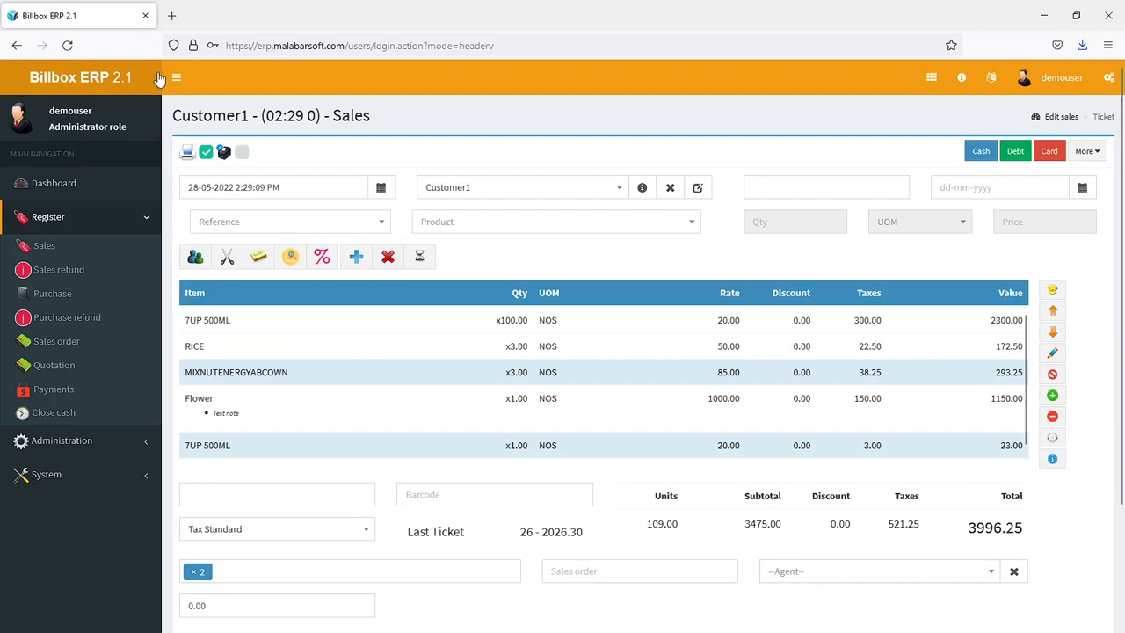
{"action": "left_click", "coordinate": [176, 18]}
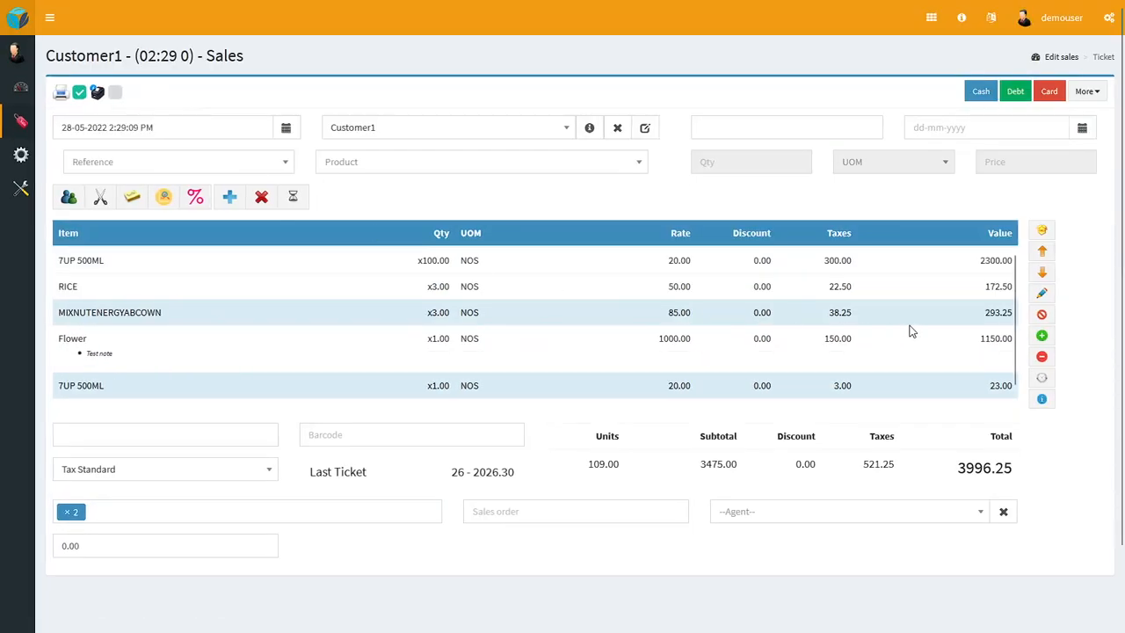
Step: Complete the sale with card payment and print the invoice to a PDF file named demo in the Videos folder
{"action": "left_click", "coordinate": [1052, 93]}
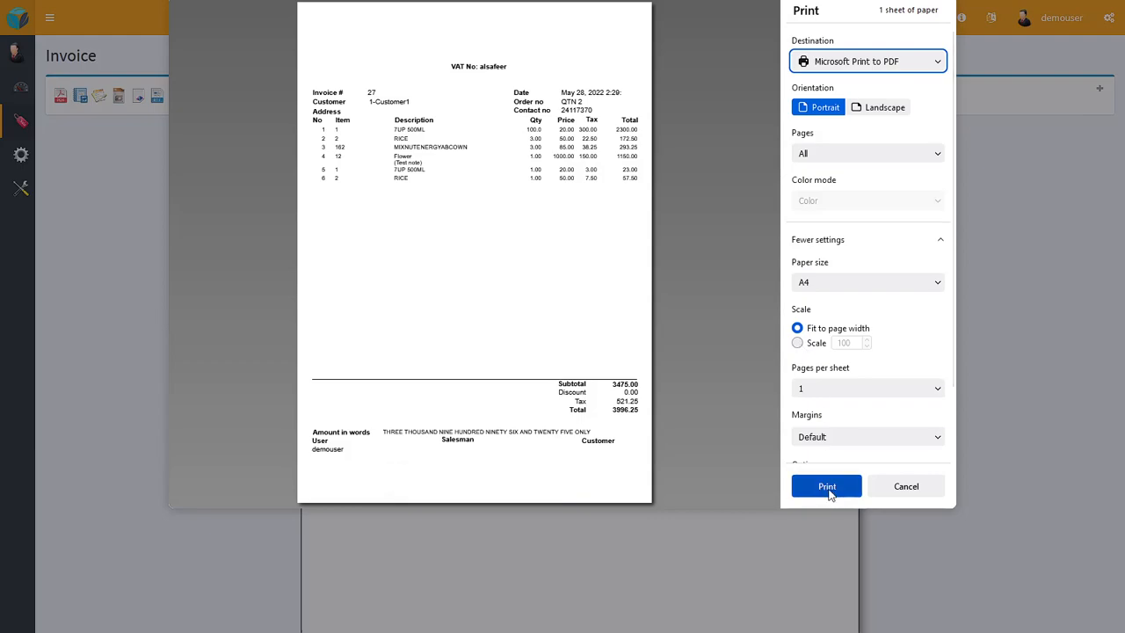
{"action": "scroll", "coordinate": [849, 445], "scroll_direction": "down", "scroll_amount": 1}
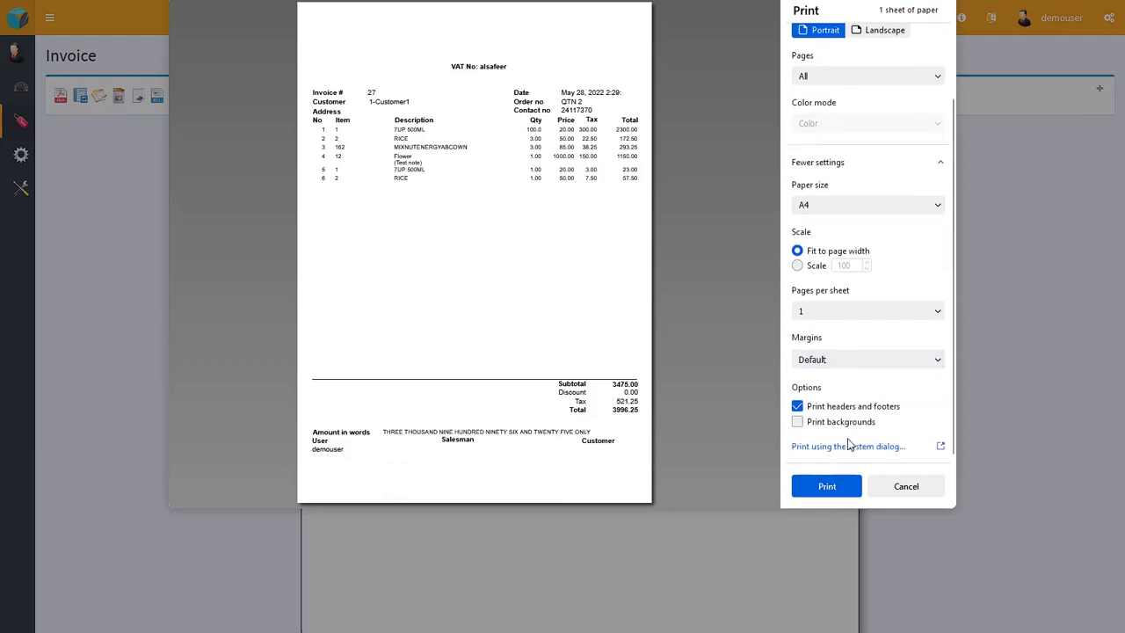
{"action": "left_click", "coordinate": [843, 493]}
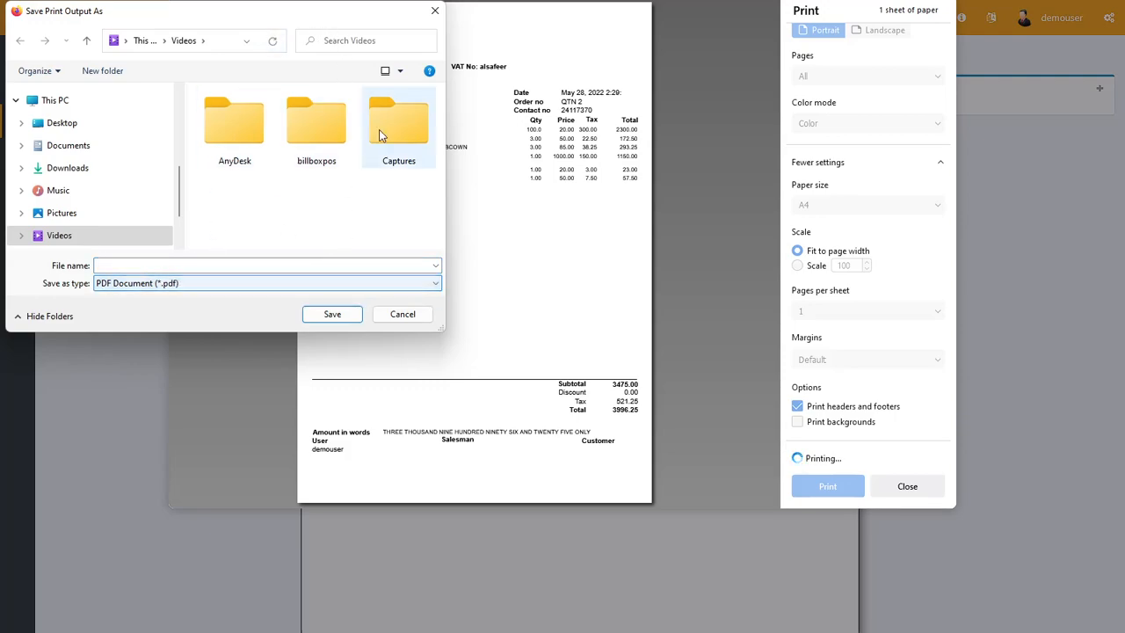
{"action": "left_click", "coordinate": [205, 263]}
{"action": "type", "text": "demo"}
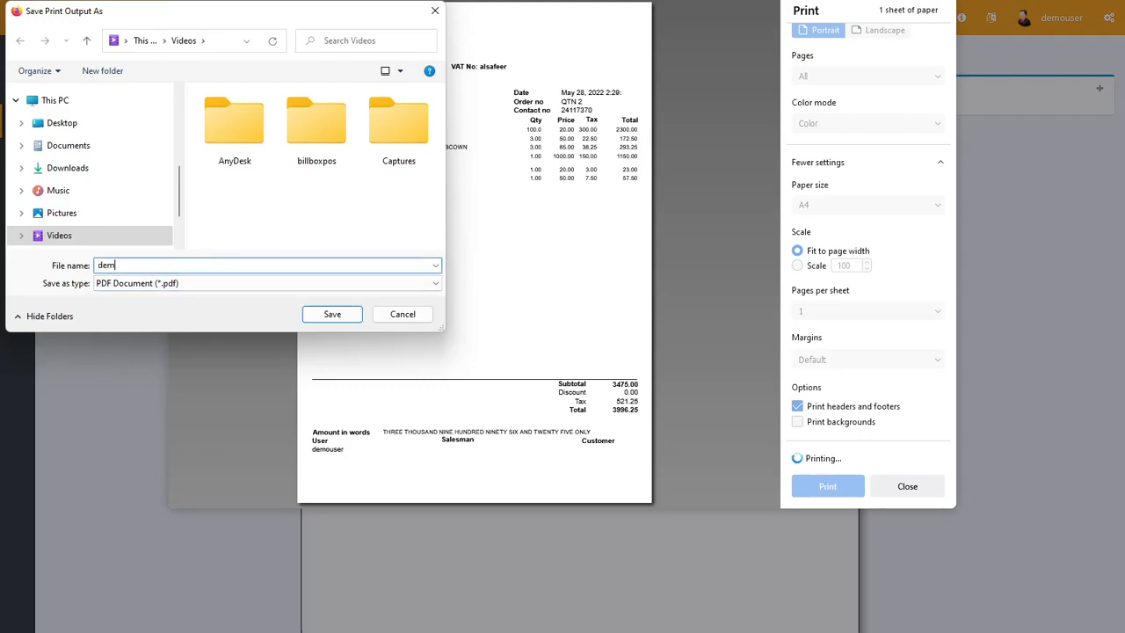
{"action": "left_click", "coordinate": [332, 315]}
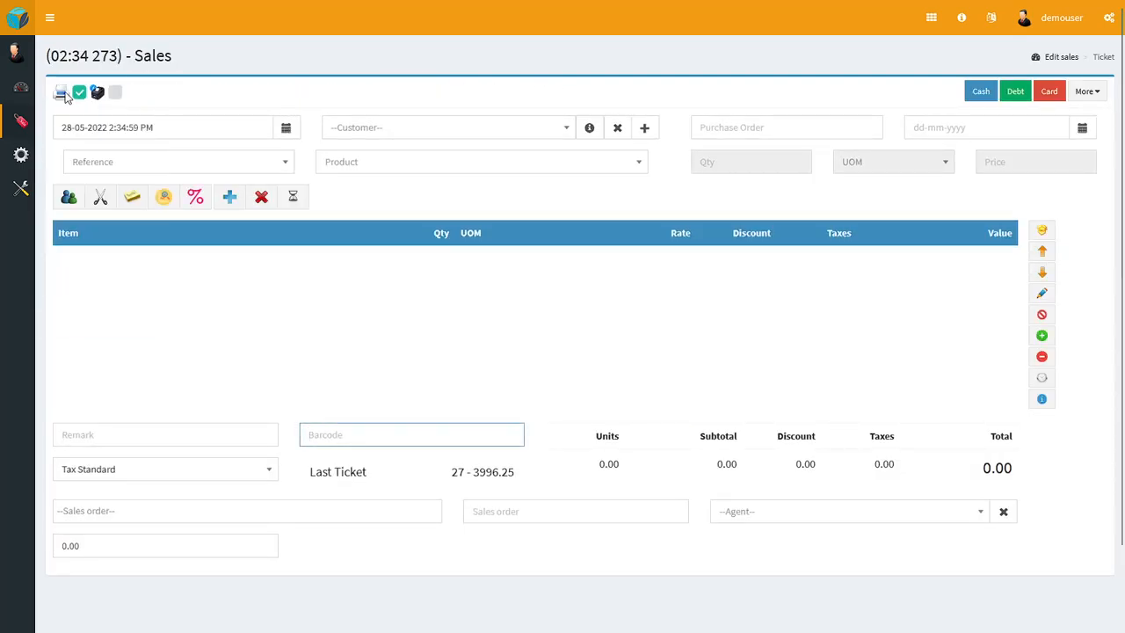
Step: Open the sales refund form from the expanded main navigation and look at its customer selection
{"action": "left_click", "coordinate": [51, 20]}
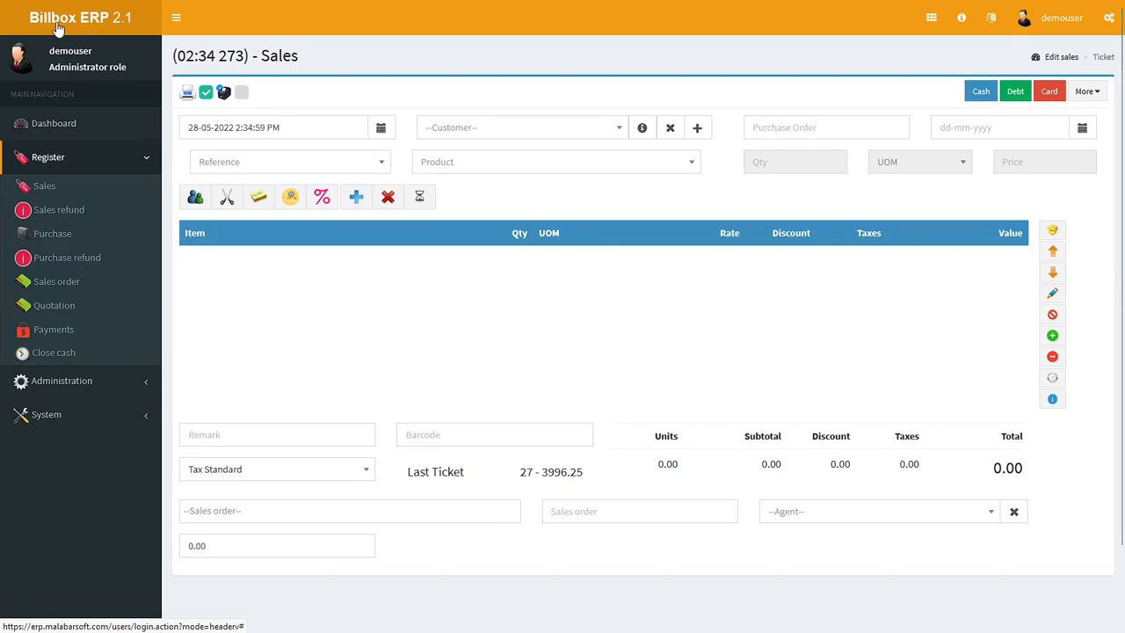
{"action": "left_click", "coordinate": [70, 216]}
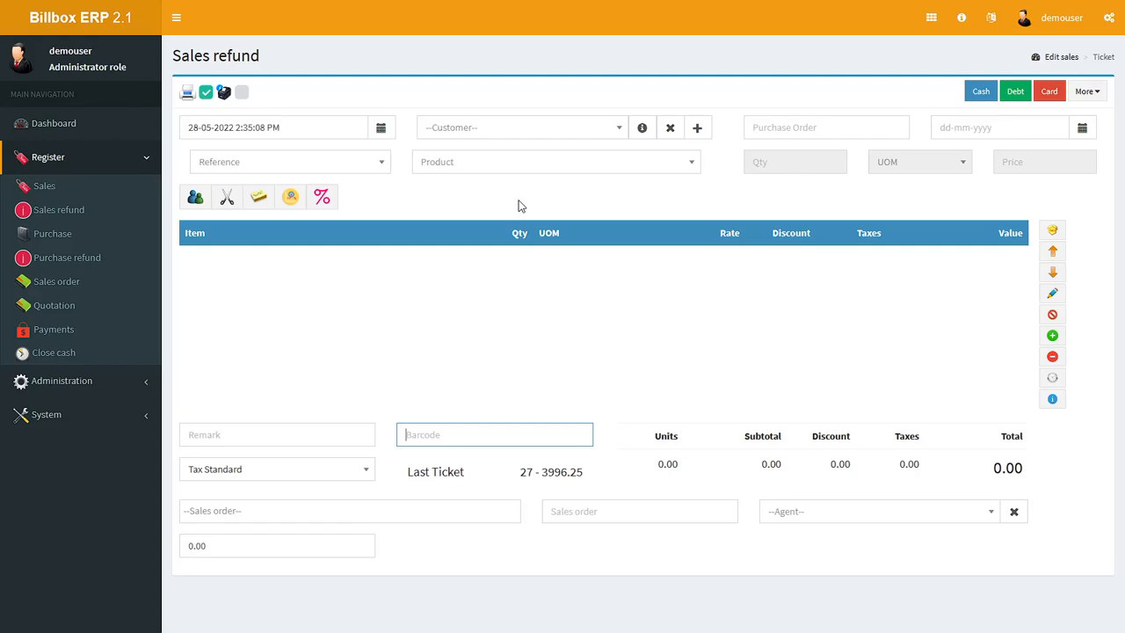
{"action": "left_click", "coordinate": [550, 138]}
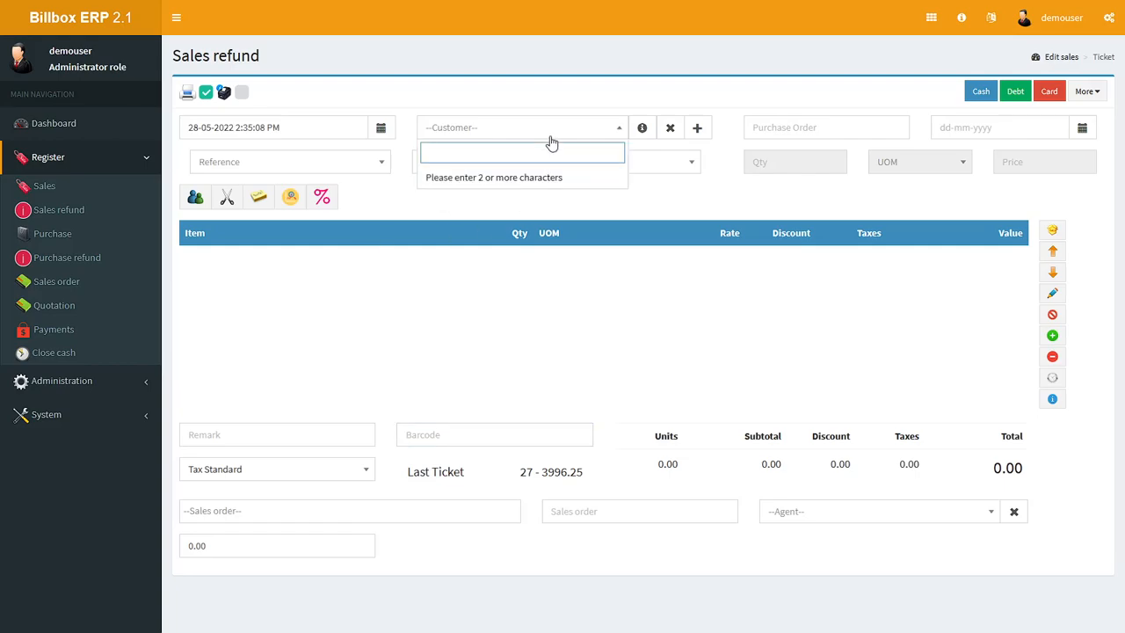
{"action": "left_click", "coordinate": [761, 190]}
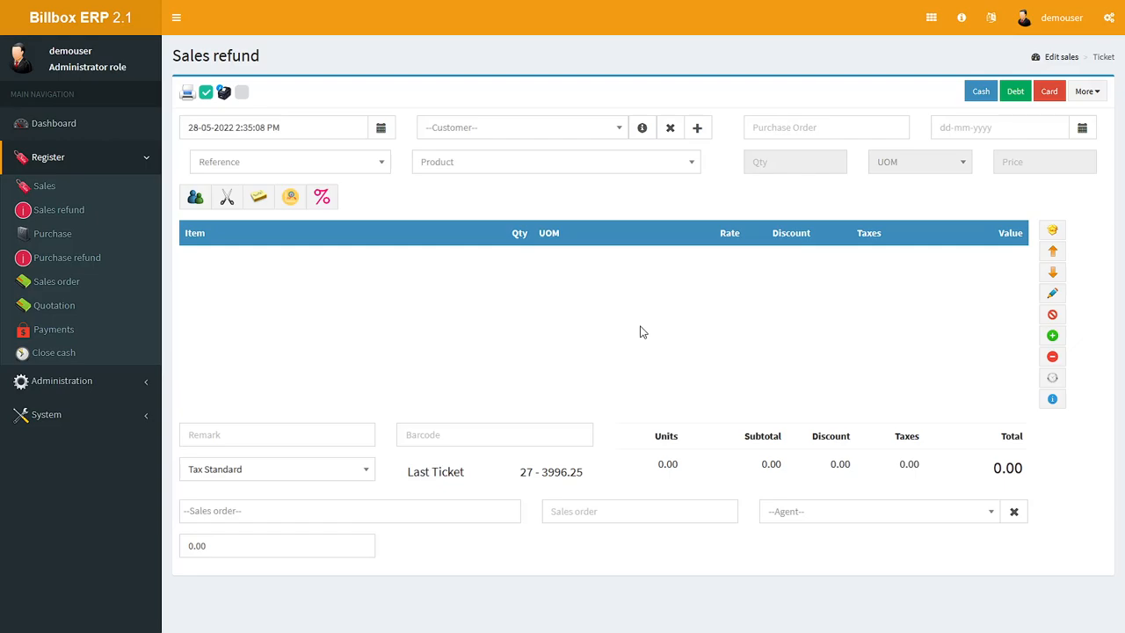
Step: Start a refund of ticket 27 from the sales list and refund one unit of its 7UP 500ML line
{"action": "left_click", "coordinate": [1068, 61]}
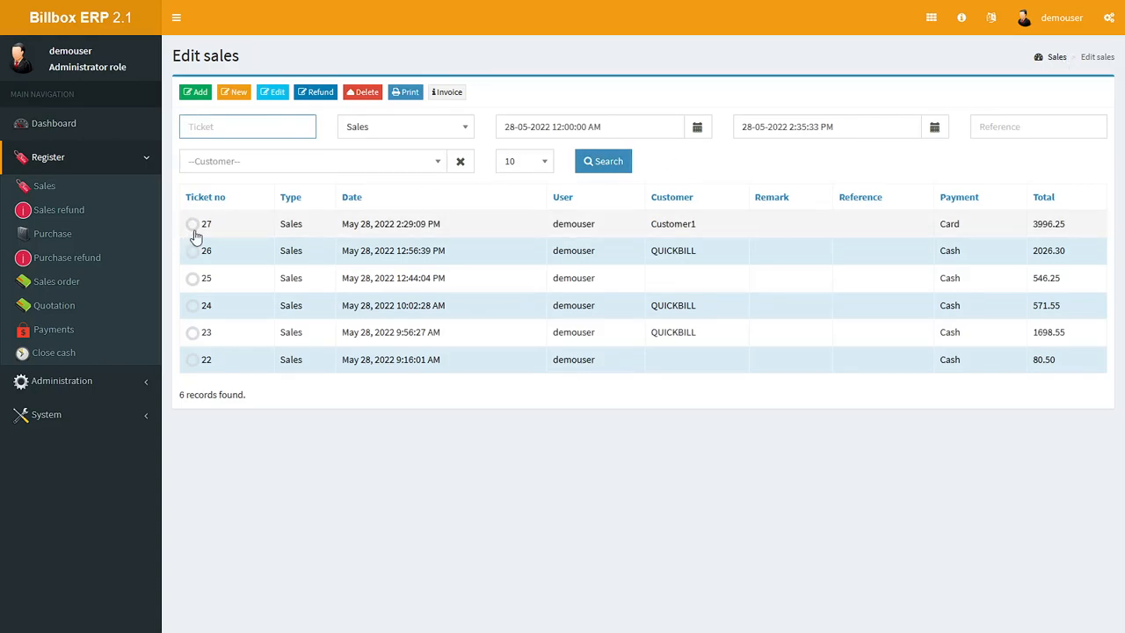
{"action": "left_click", "coordinate": [192, 225]}
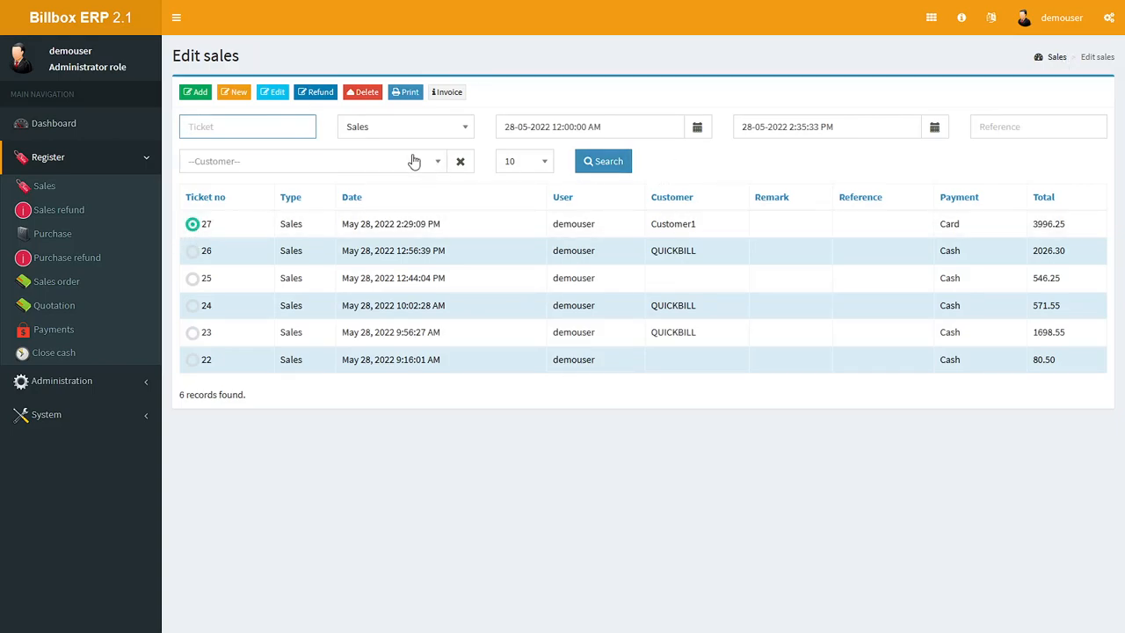
{"action": "left_click", "coordinate": [318, 102]}
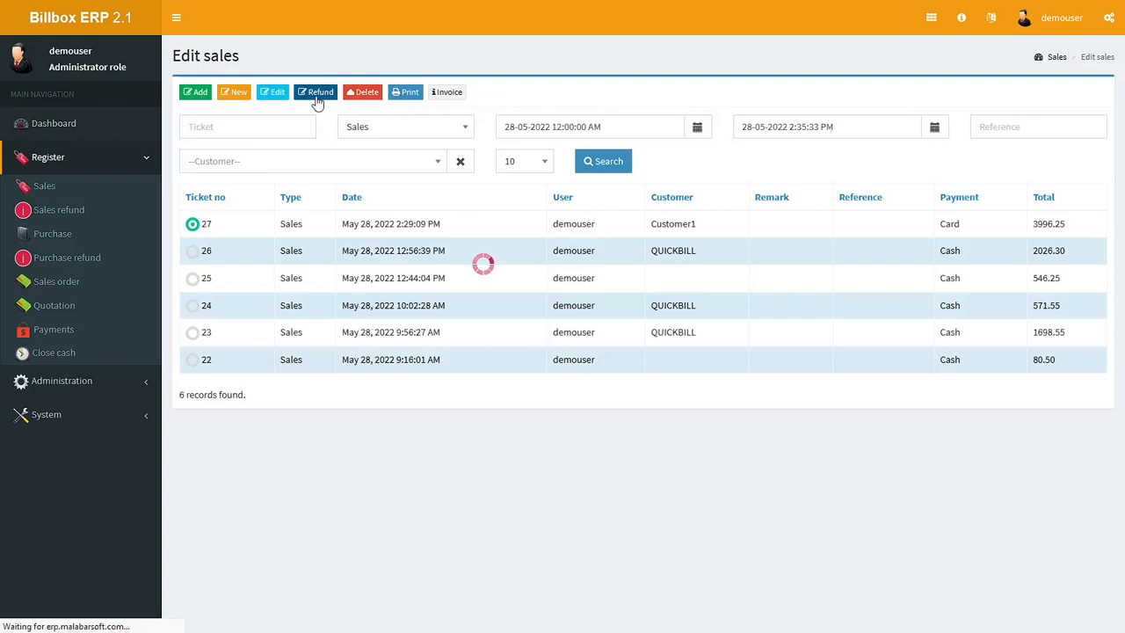
{"action": "scroll", "coordinate": [560, 446], "scroll_direction": "down", "scroll_amount": 2}
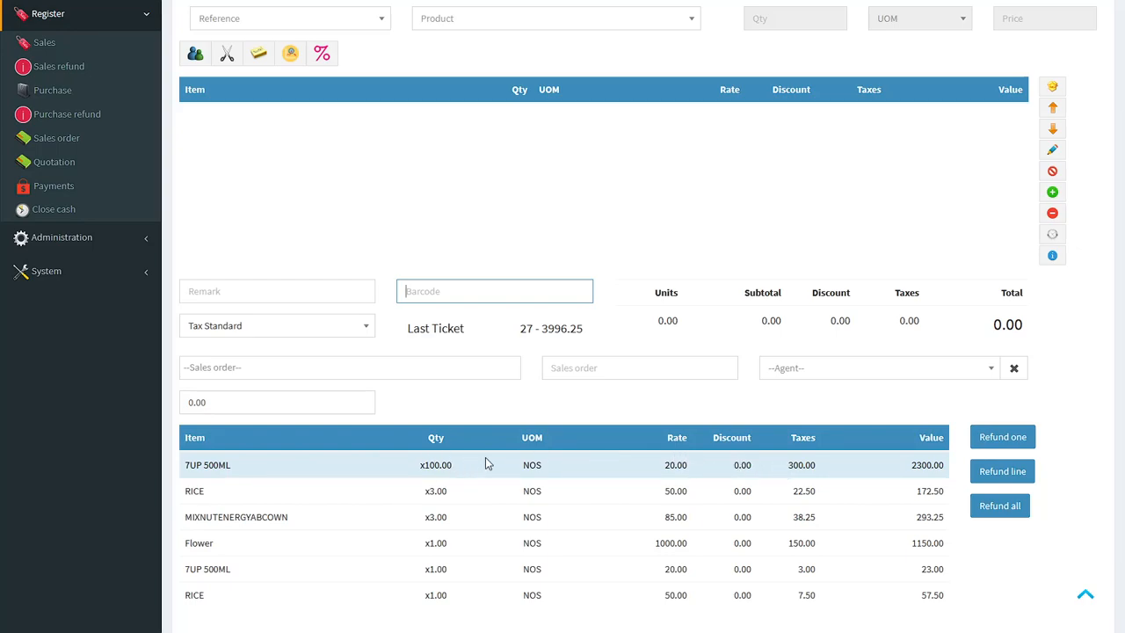
{"action": "left_click", "coordinate": [1015, 439]}
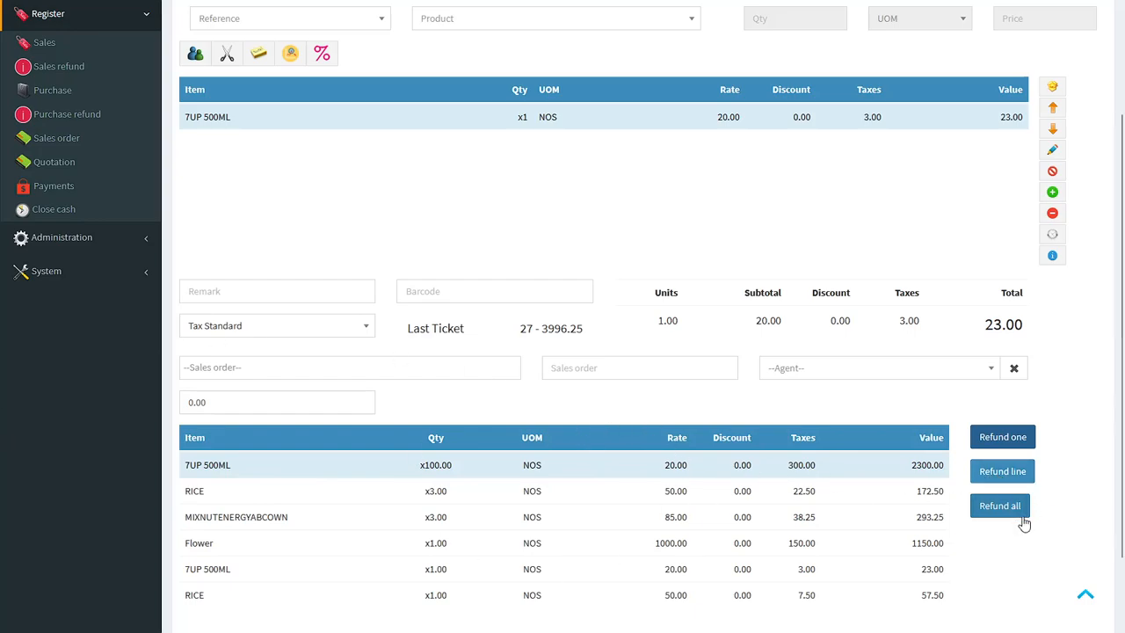
{"action": "scroll", "coordinate": [1002, 523], "scroll_direction": "up", "scroll_amount": 2}
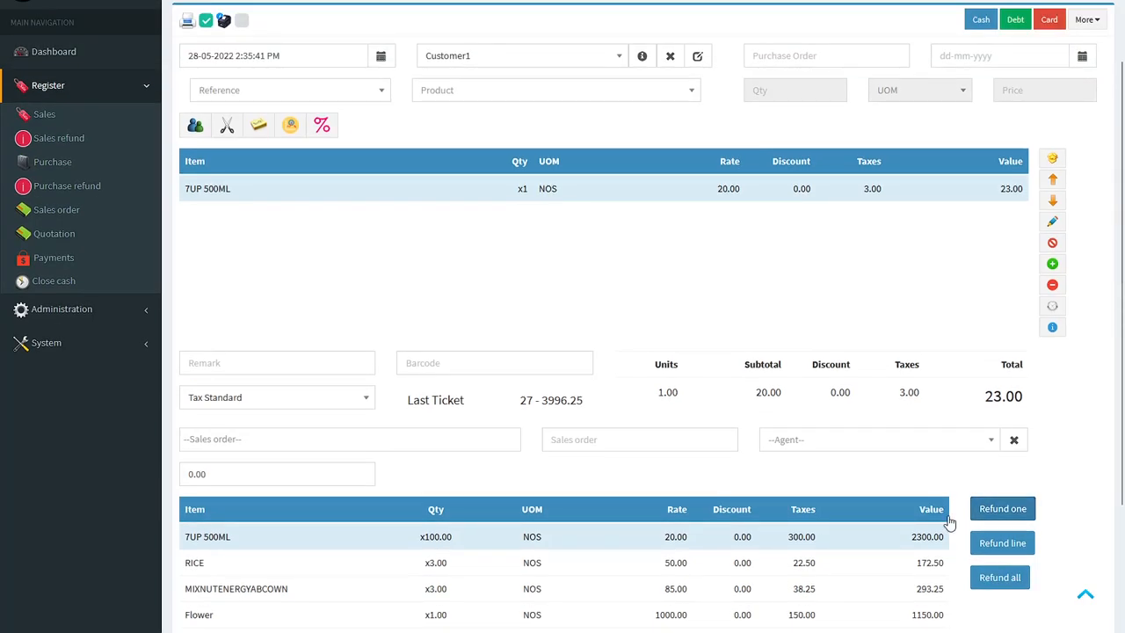
{"action": "scroll", "coordinate": [538, 352], "scroll_direction": "up", "scroll_amount": 1}
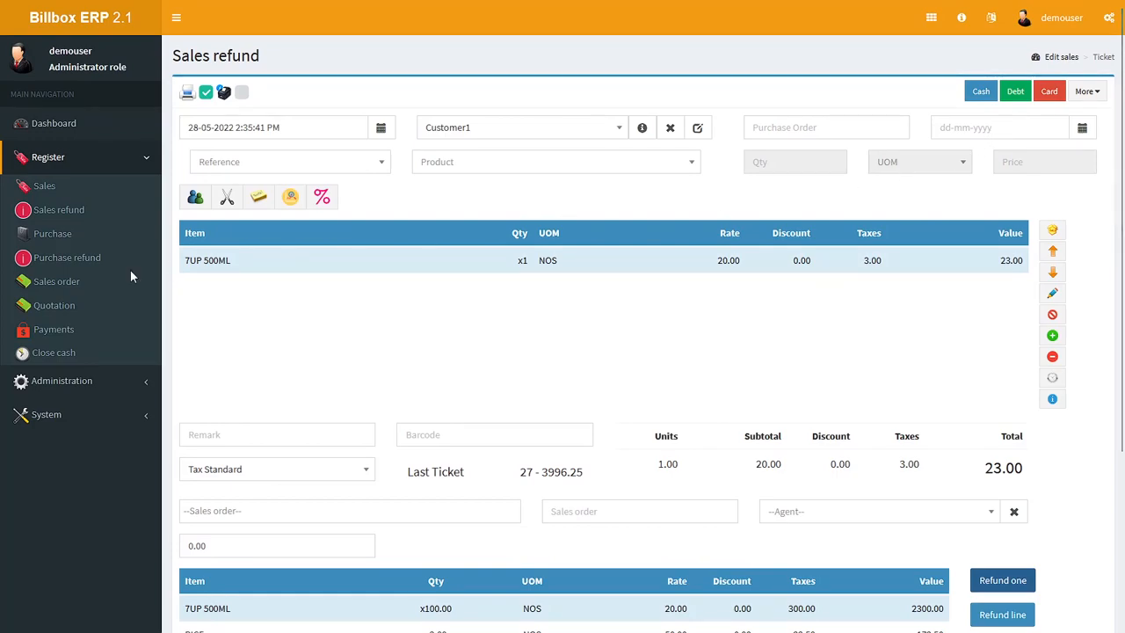
Step: Return to the sales list through the sales refund form and create a new sales ticket from QUICKBILL ticket 26
{"action": "left_click", "coordinate": [62, 215]}
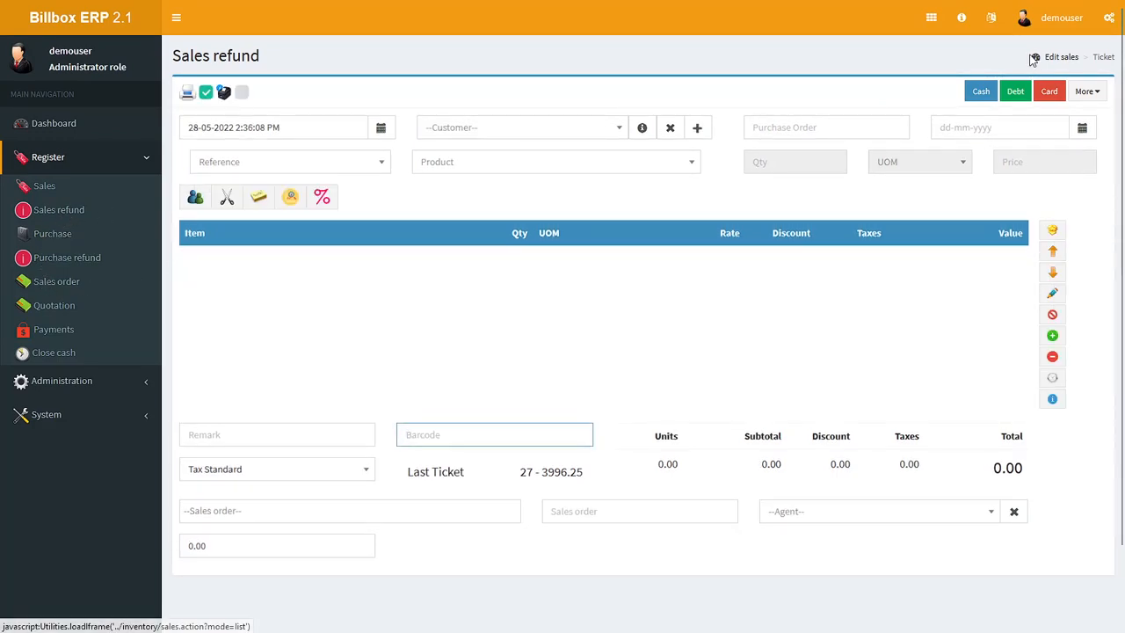
{"action": "left_click", "coordinate": [1061, 58]}
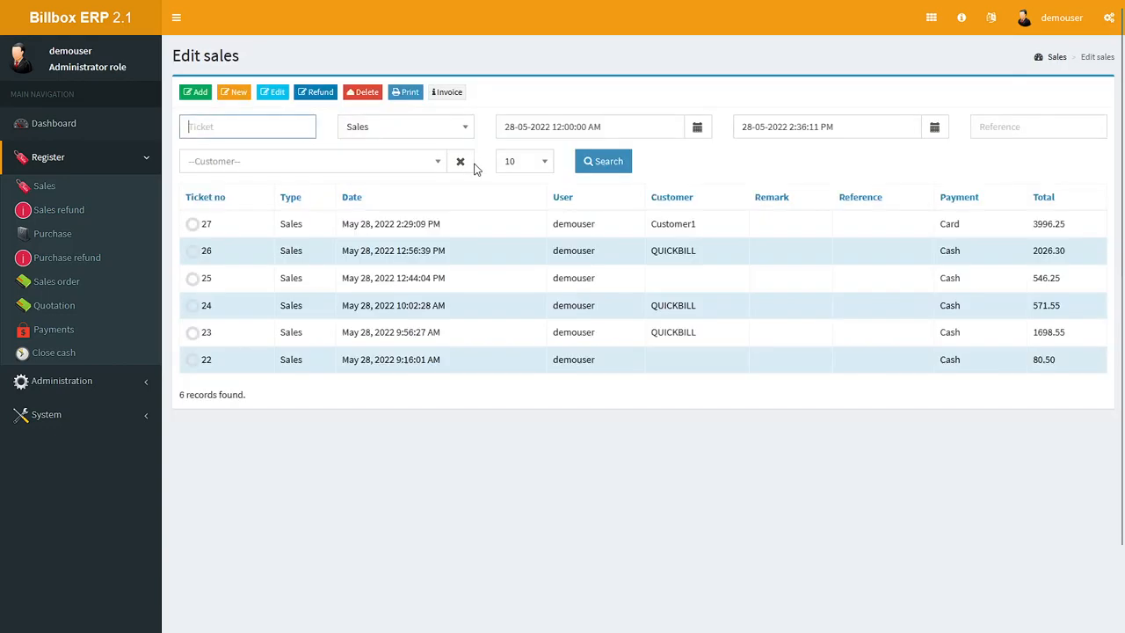
{"action": "left_click", "coordinate": [193, 226]}
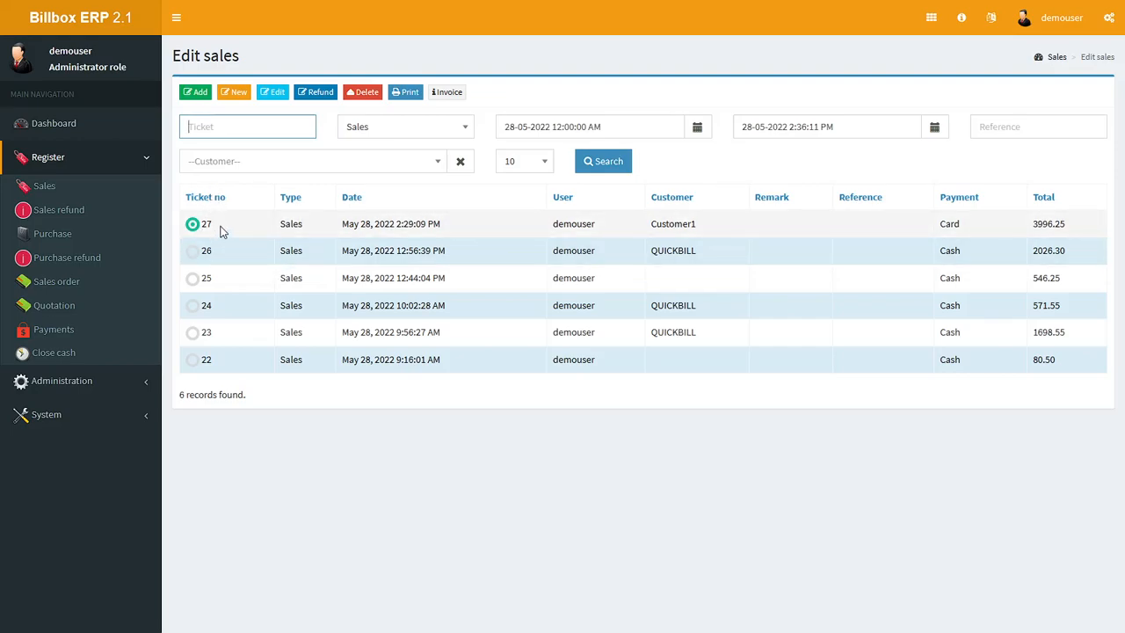
{"action": "left_click", "coordinate": [196, 252]}
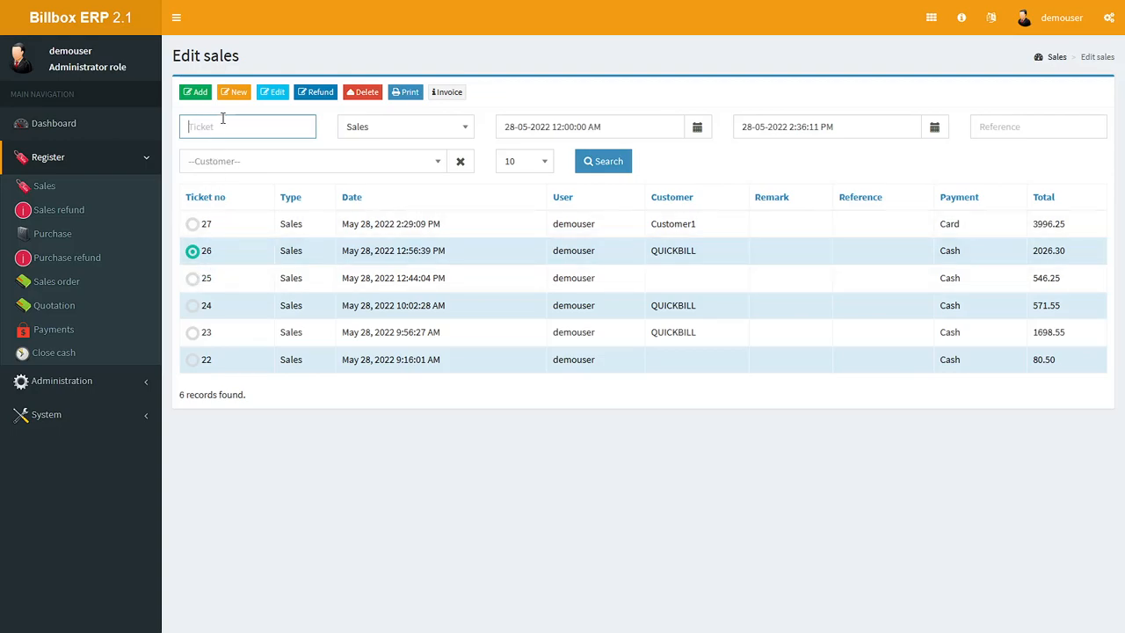
{"action": "left_click", "coordinate": [233, 94]}
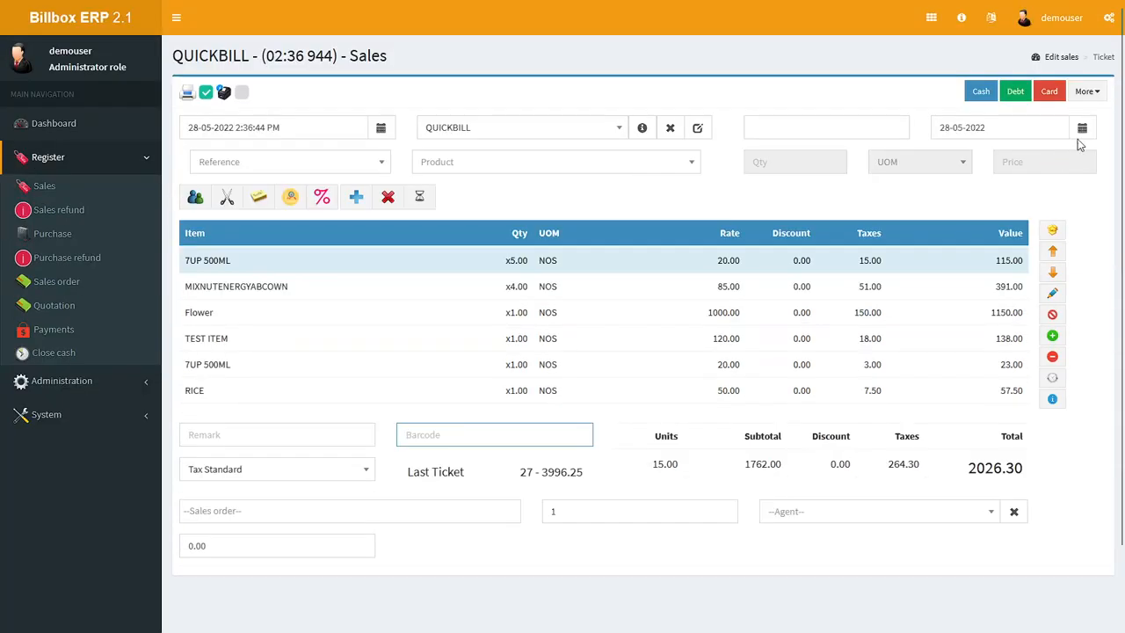
Step: Go back to the sales list and select ticket 27 to look at its print and invoice options
{"action": "left_click", "coordinate": [1065, 57]}
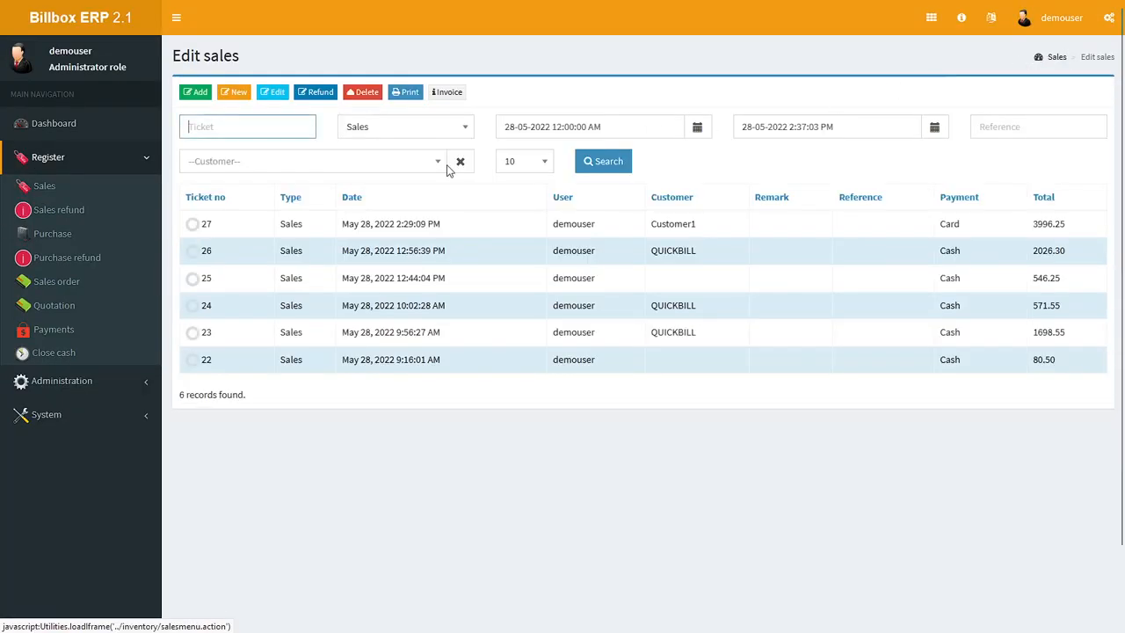
{"action": "left_click", "coordinate": [192, 225]}
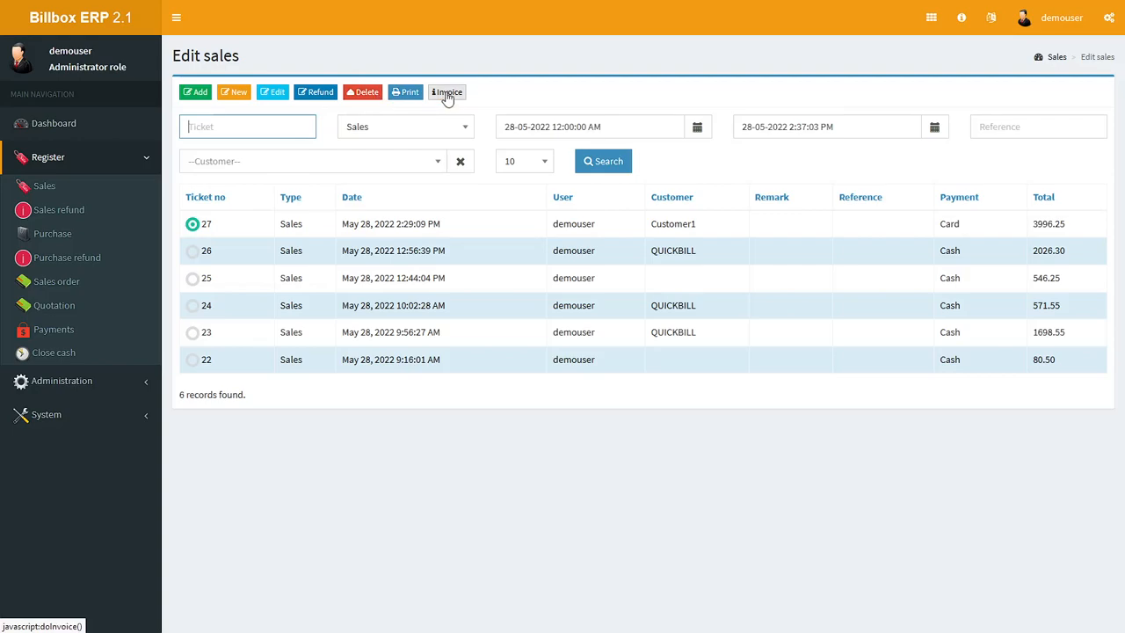
Step: Open a new purchase and add the product with barcode 1
{"action": "left_click", "coordinate": [55, 233]}
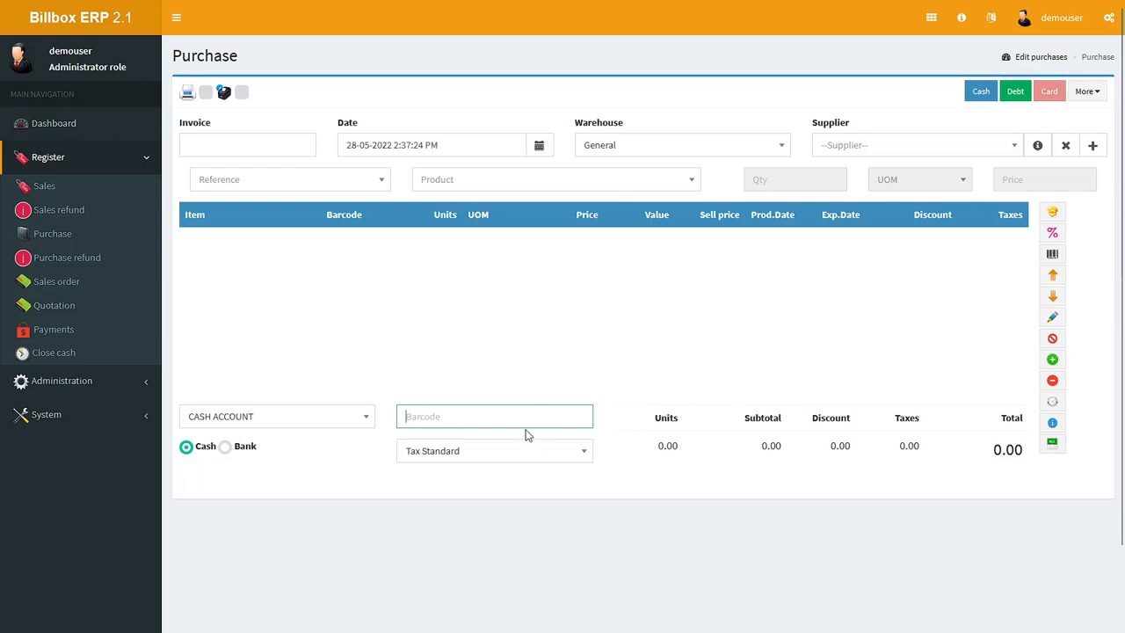
{"action": "type", "text": "1"}
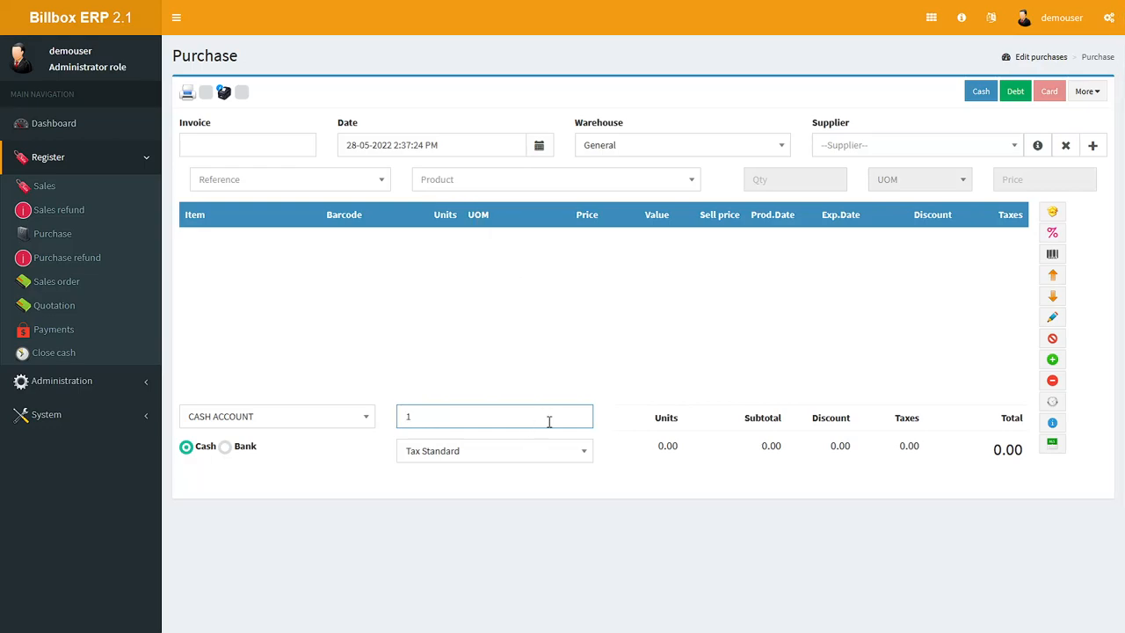
{"action": "key", "text": "Return"}
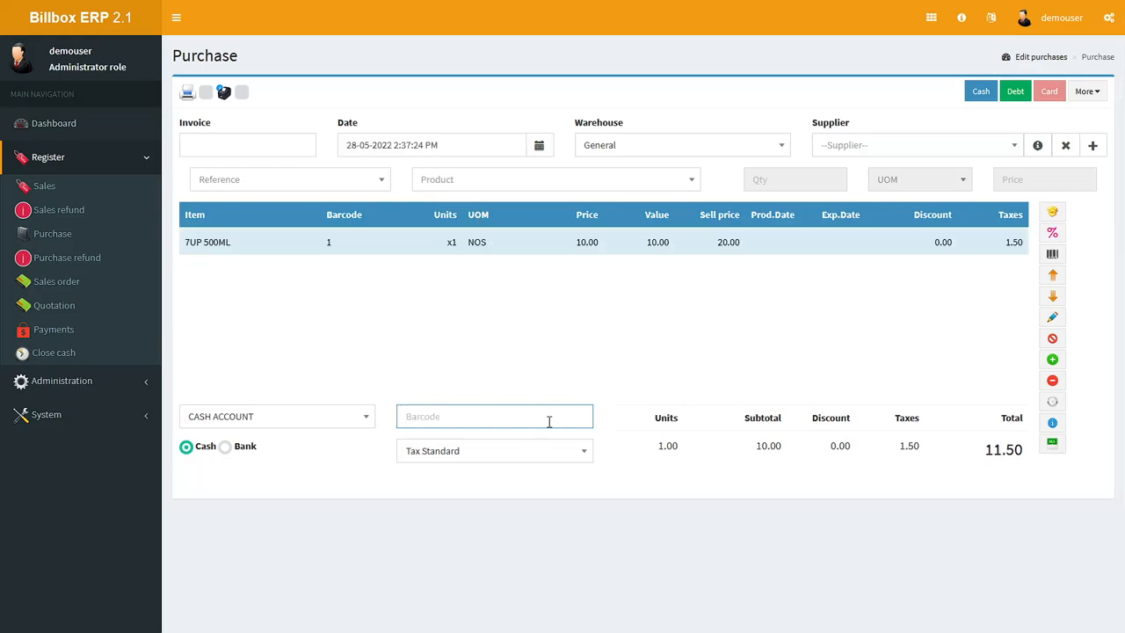
Step: Find the product mixnutsspcl240 with the search term mix and add it to the purchase with quantity 1
{"action": "left_click", "coordinate": [517, 181]}
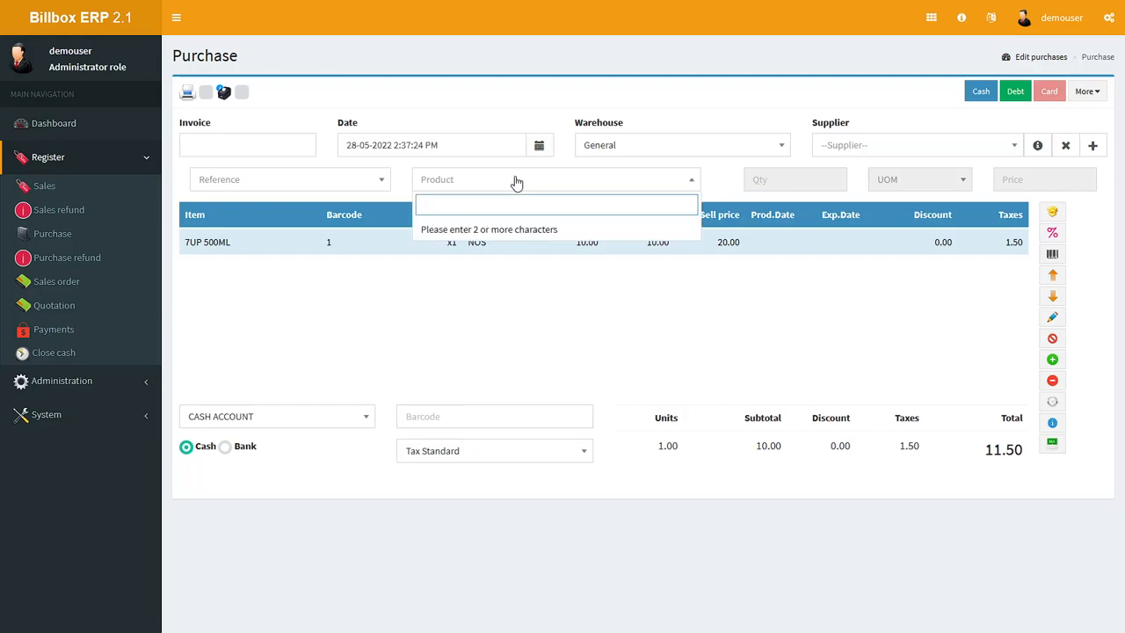
{"action": "type", "text": "mix"}
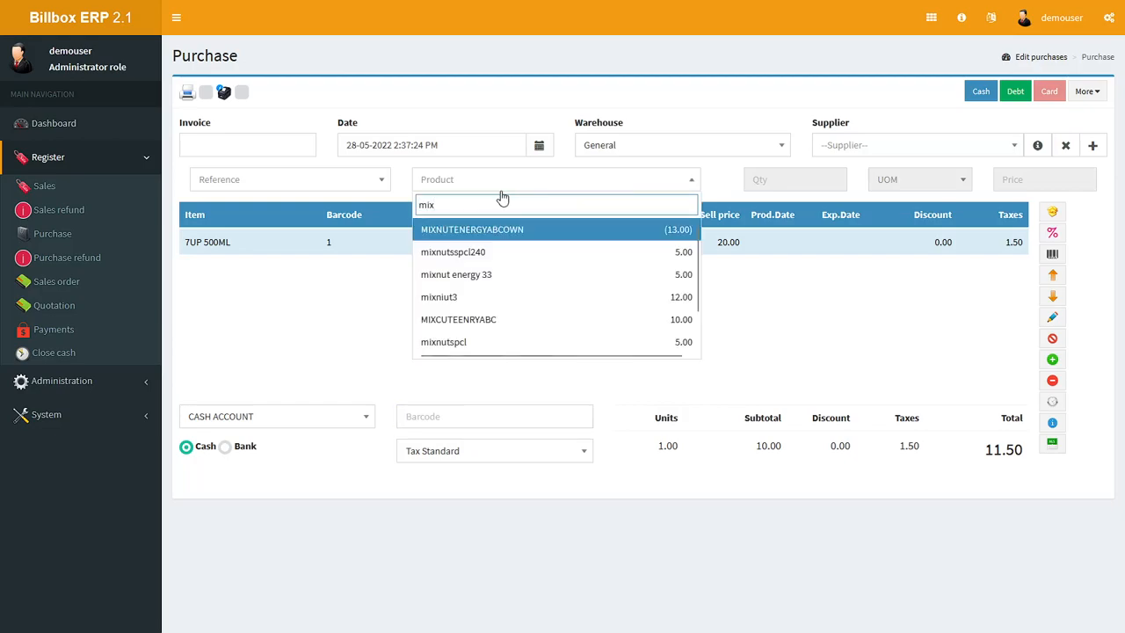
{"action": "left_click", "coordinate": [481, 253]}
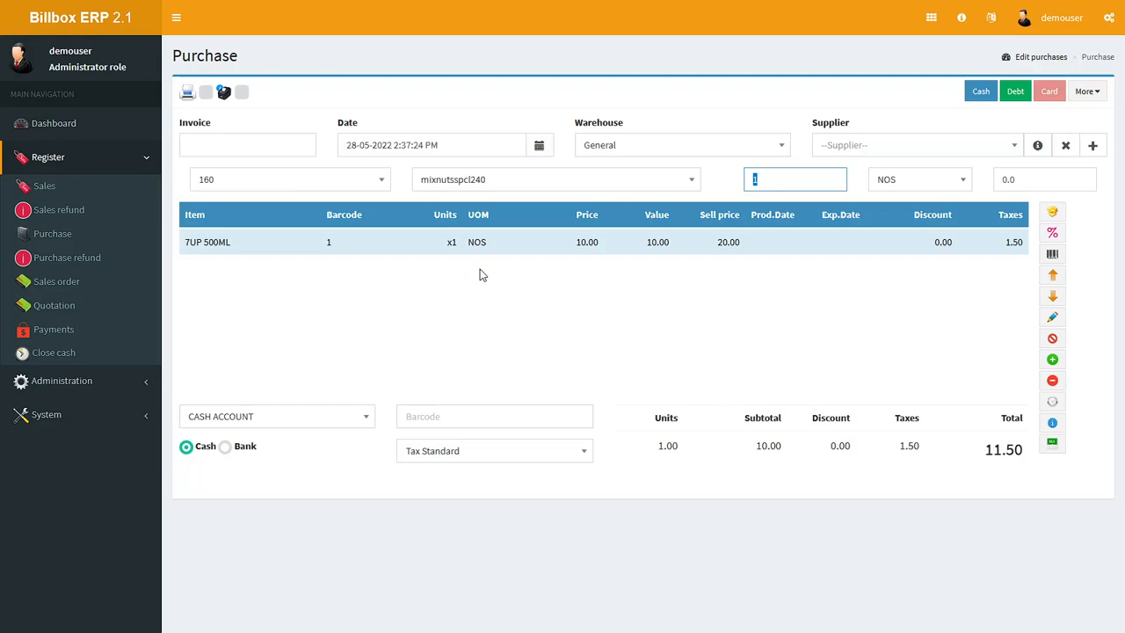
{"action": "key", "text": "Return"}
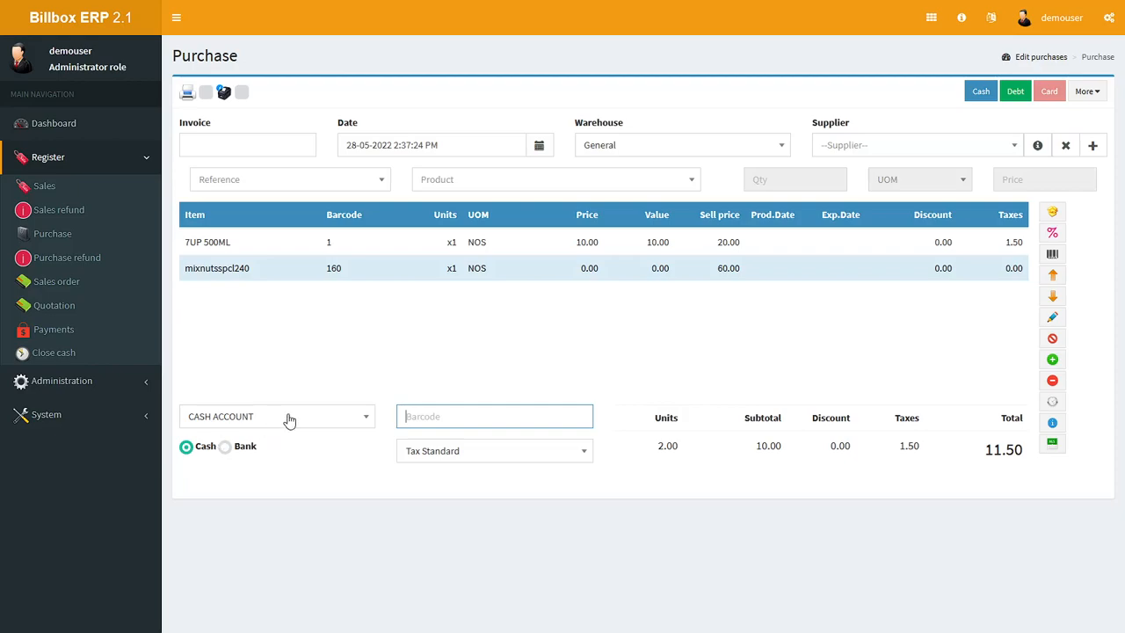
Step: Examine the bank payment option and its account choices for the purchase, and return the payment type to Cash
{"action": "left_click", "coordinate": [226, 448]}
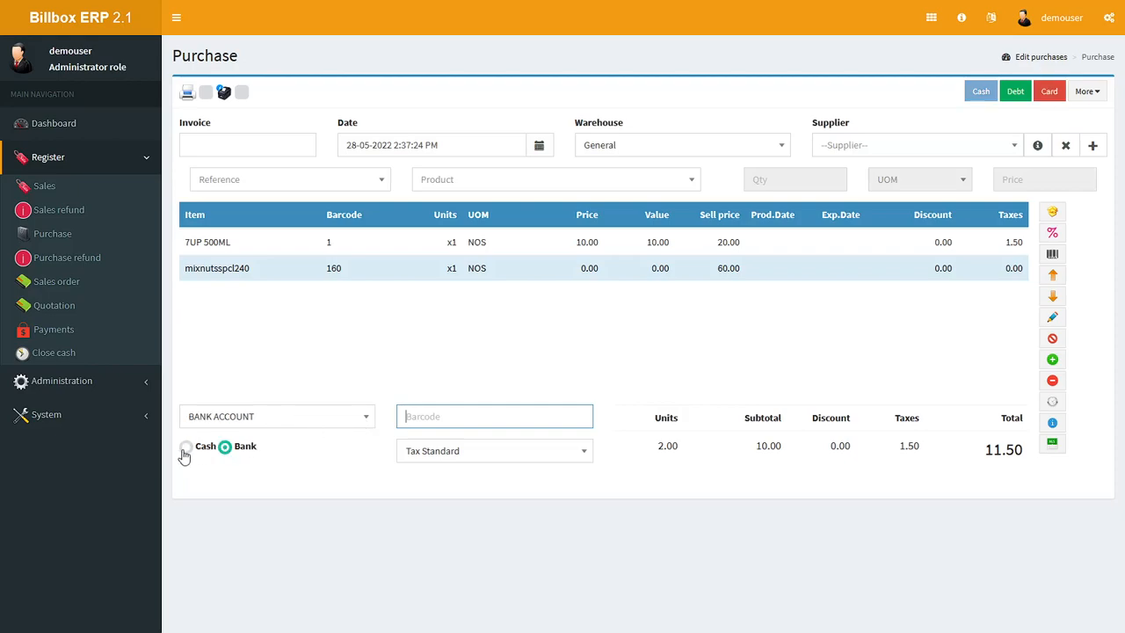
{"action": "left_click", "coordinate": [294, 424]}
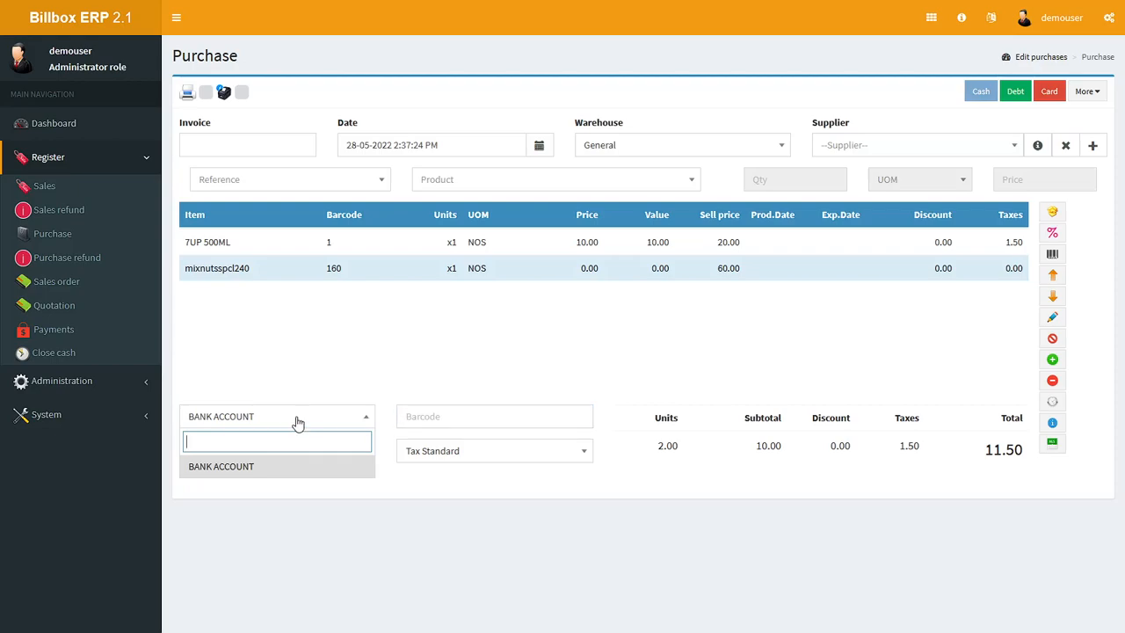
{"action": "left_click", "coordinate": [285, 377]}
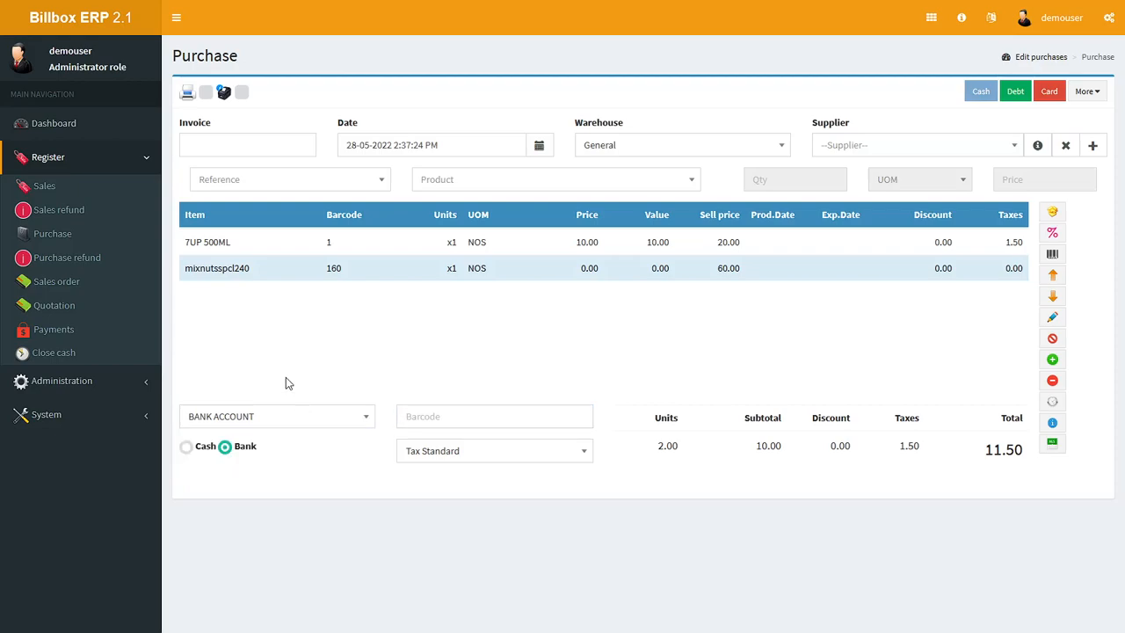
{"action": "left_click", "coordinate": [187, 446]}
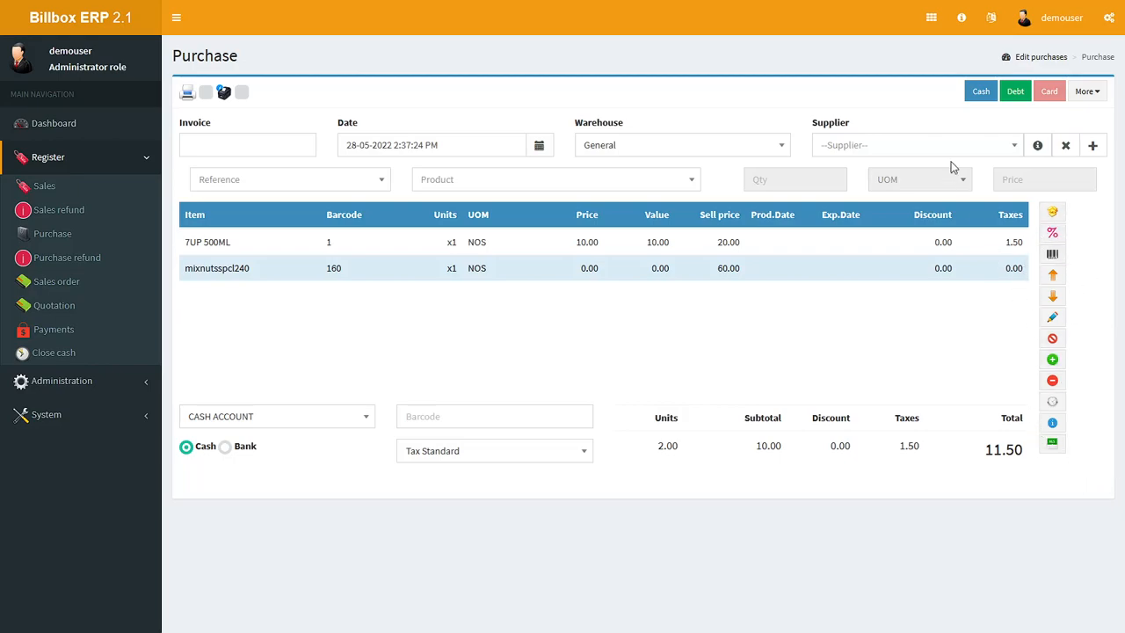
Step: Examine the warehouse, supplier, reference and additional options of the purchase without changing them
{"action": "left_click", "coordinate": [699, 147]}
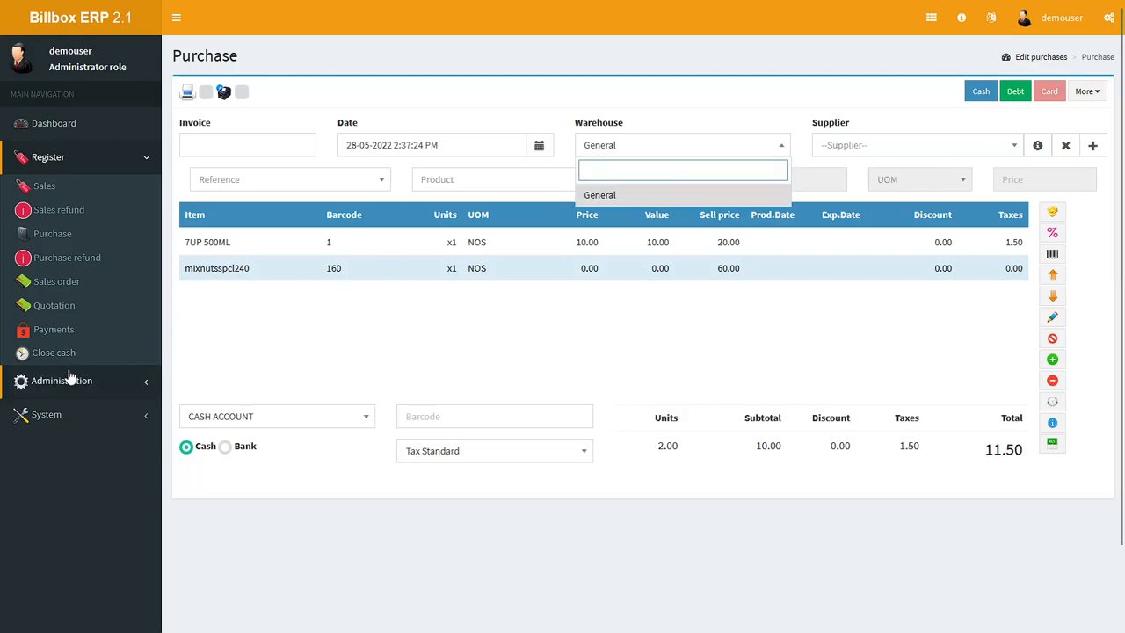
{"action": "left_click", "coordinate": [885, 147]}
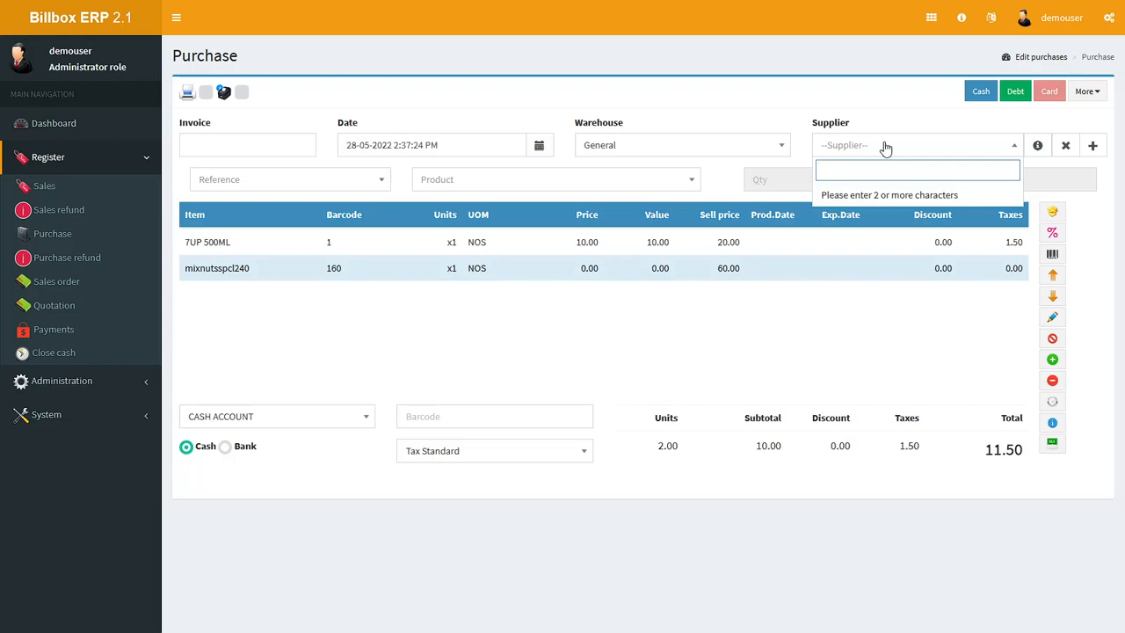
{"action": "left_click", "coordinate": [622, 90]}
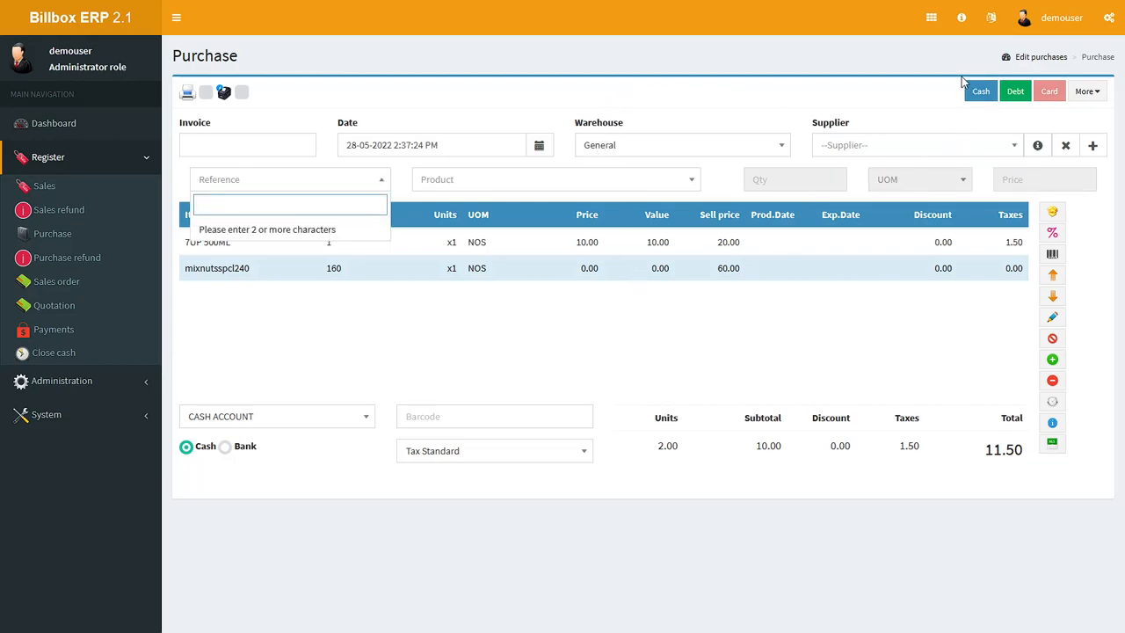
{"action": "left_click", "coordinate": [1104, 98]}
{"action": "left_click", "coordinate": [781, 96]}
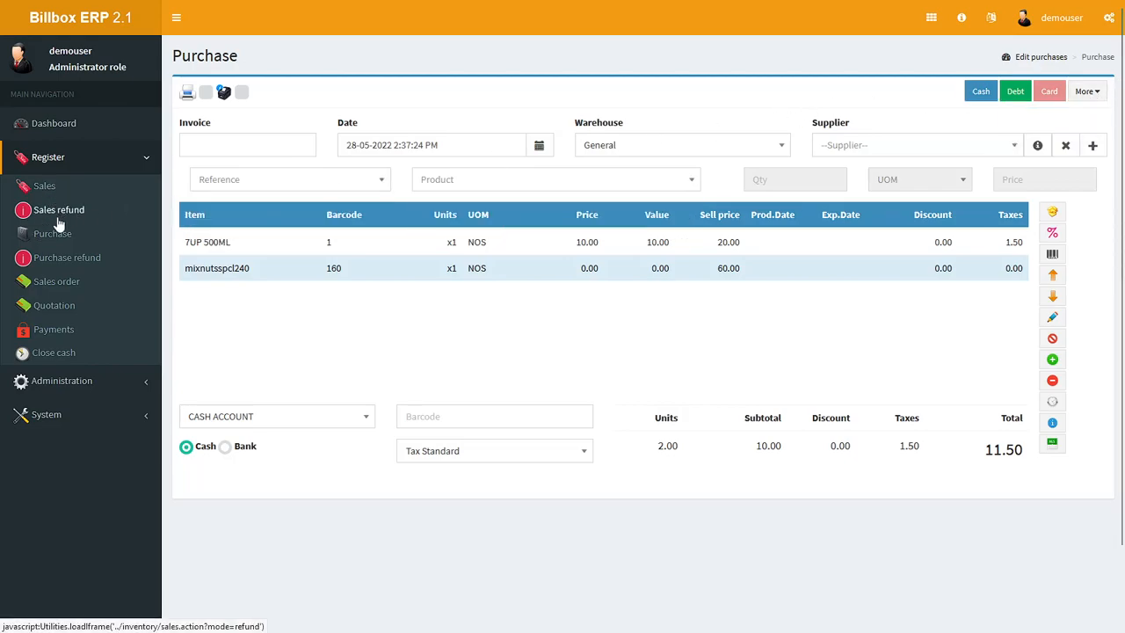
Step: Open the purchase refund form, and show the list of existing purchases
{"action": "left_click", "coordinate": [56, 263]}
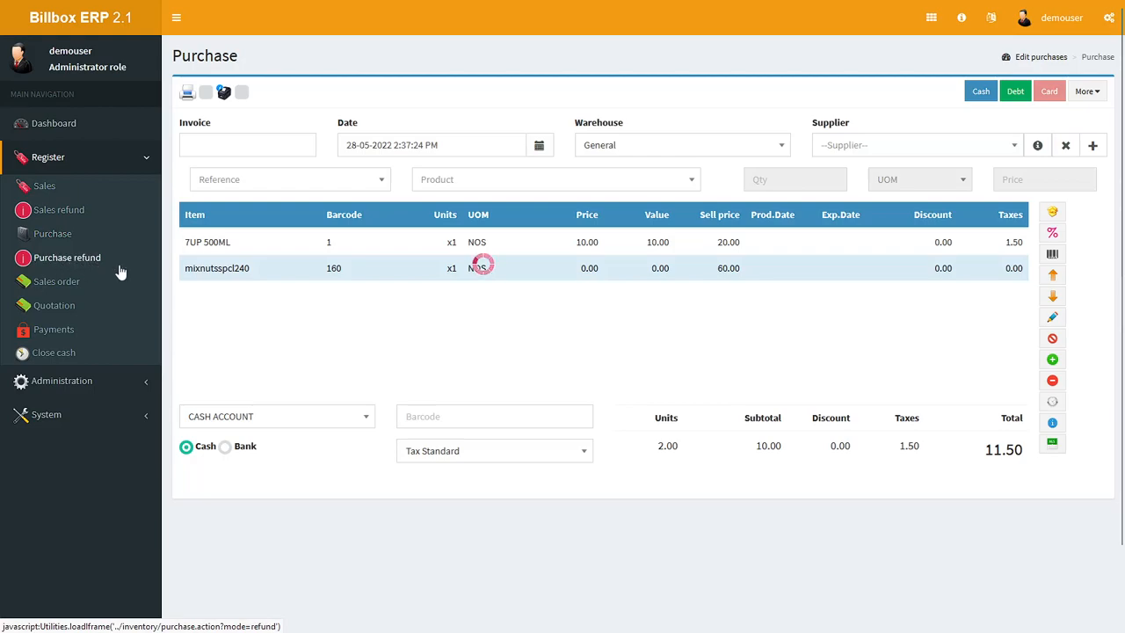
{"action": "left_click", "coordinate": [1023, 63]}
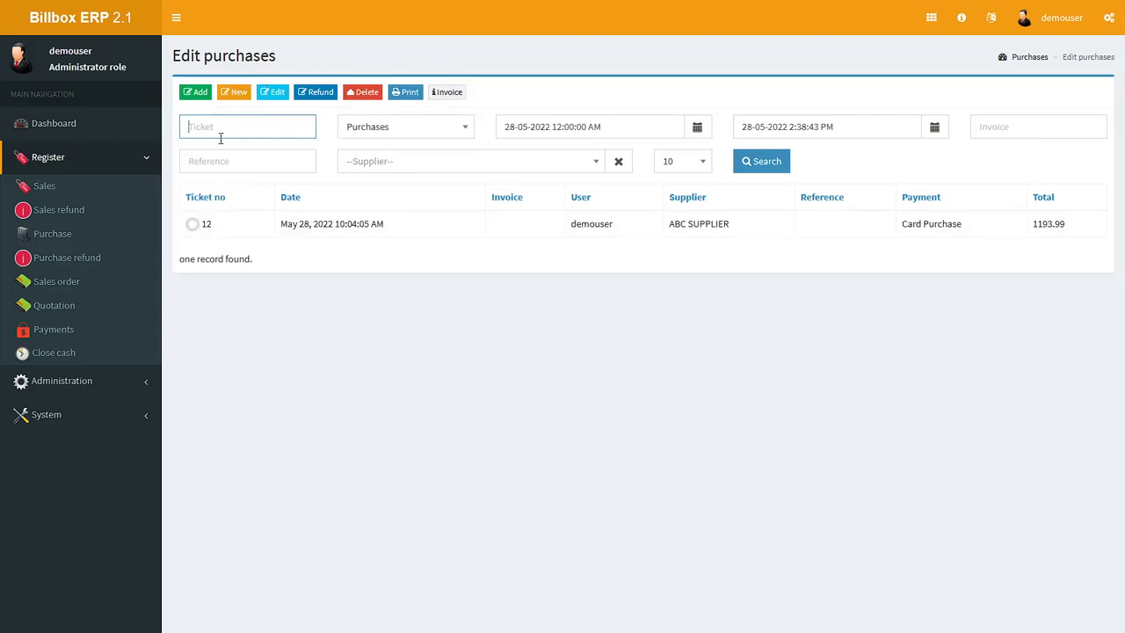
Step: Open a new sales order, add the product 7UP 500ML by its barcode, and enter 100 as the next barcode
{"action": "left_click", "coordinate": [68, 288]}
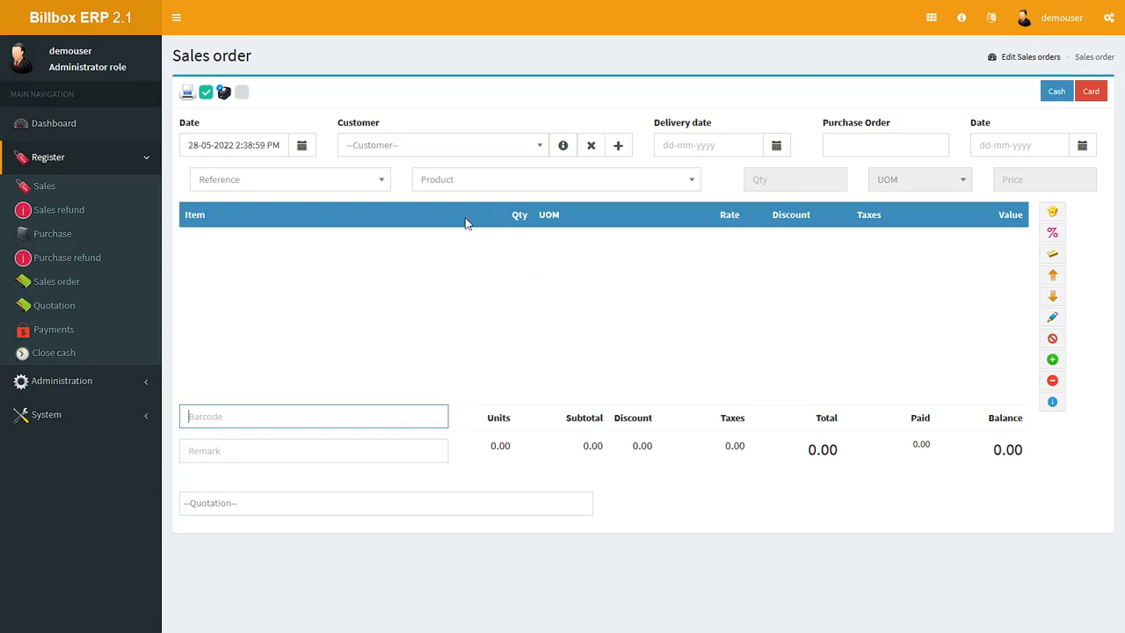
{"action": "type", "text": "5"}
{"action": "key", "text": "Return"}
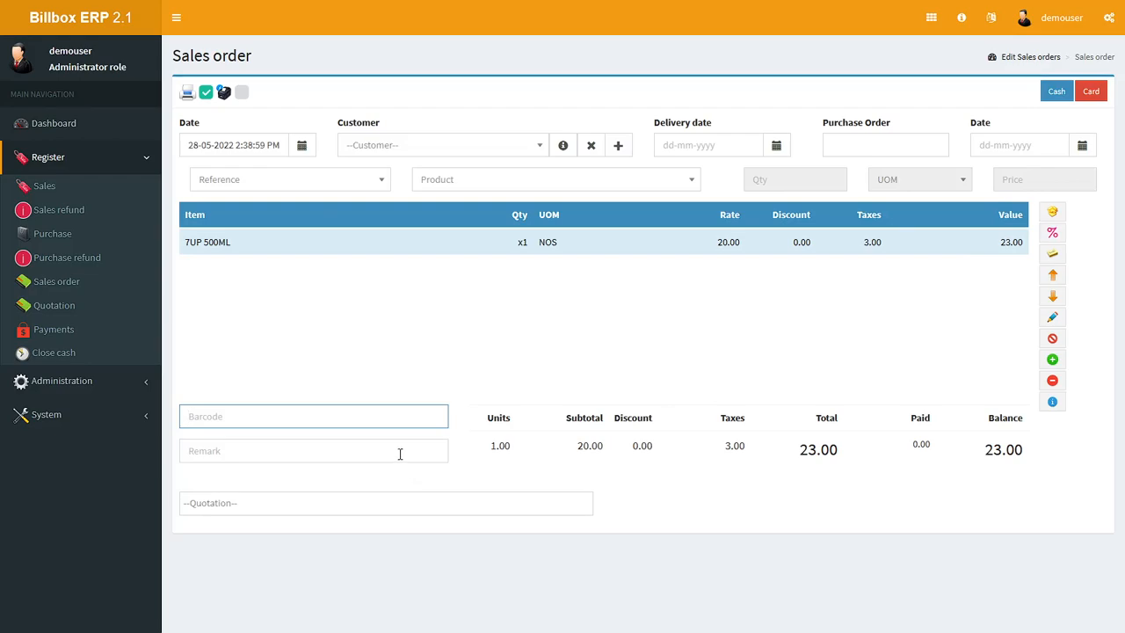
{"action": "type", "text": "100"}
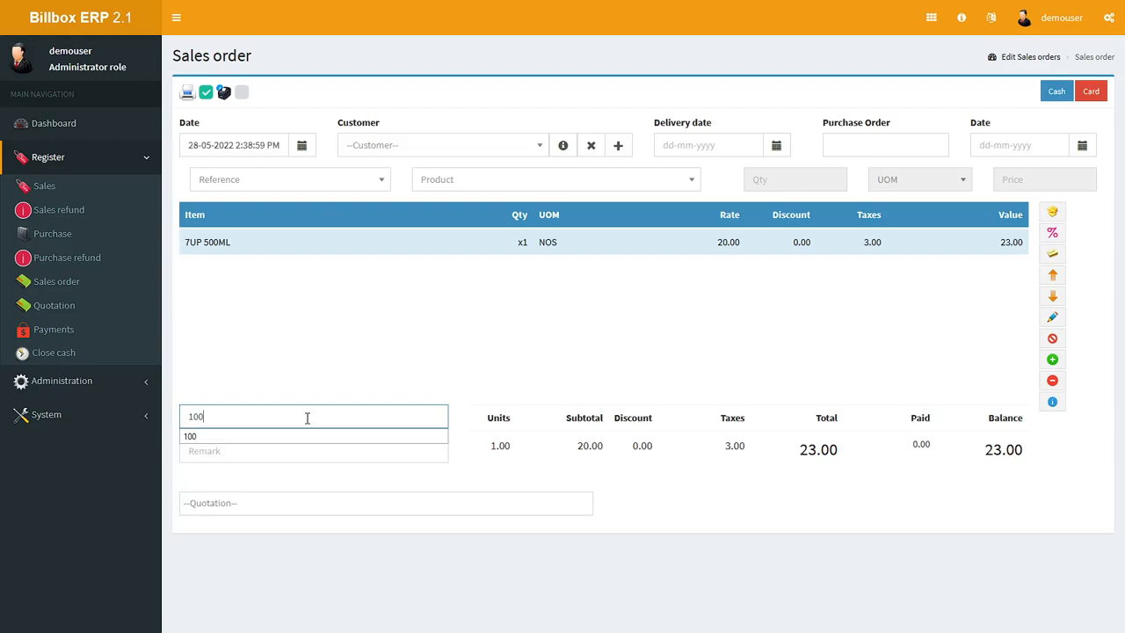
Step: Show the list of opened sales orders, and open a blank quotation form
{"action": "left_click", "coordinate": [1031, 60]}
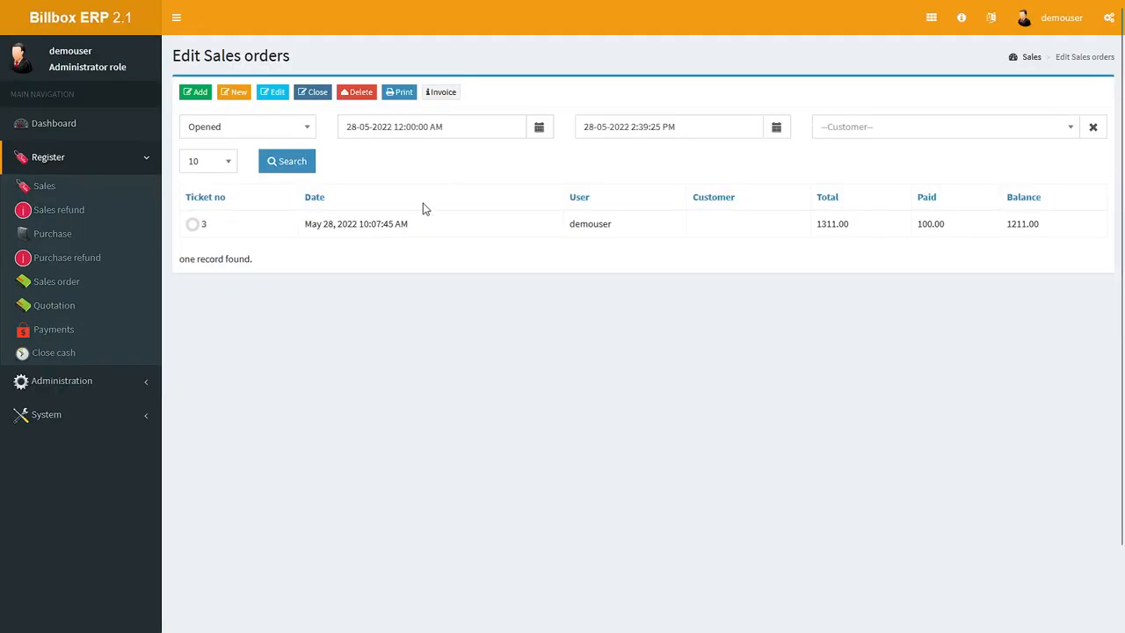
{"action": "left_click", "coordinate": [60, 305]}
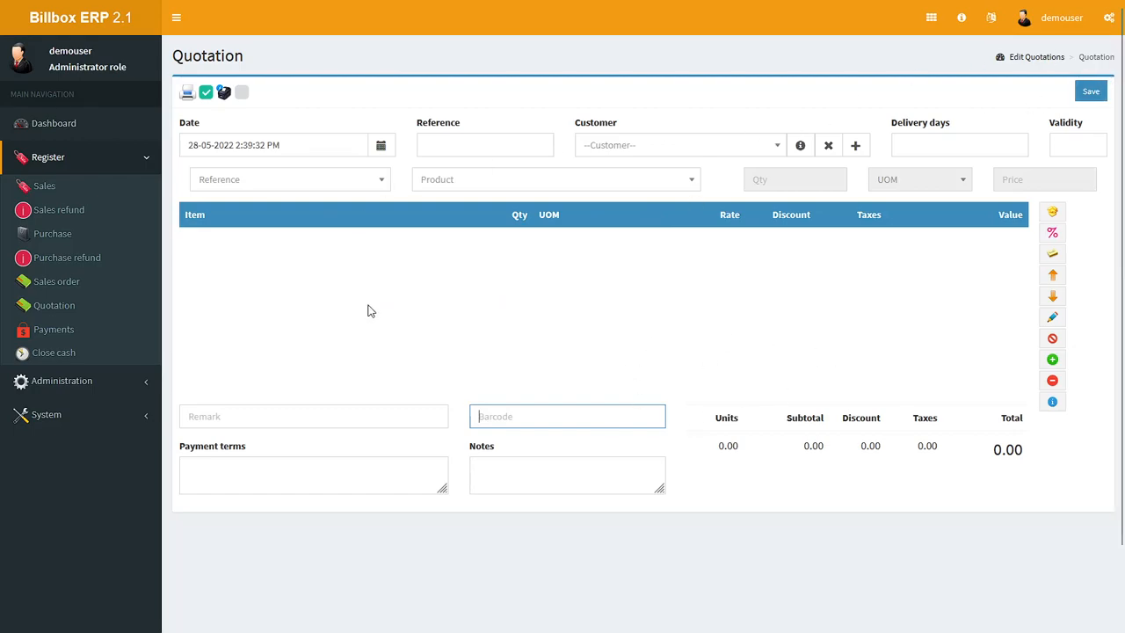
Step: Open a new bank payment voucher and examine its cash account and department choices
{"action": "left_click", "coordinate": [63, 338]}
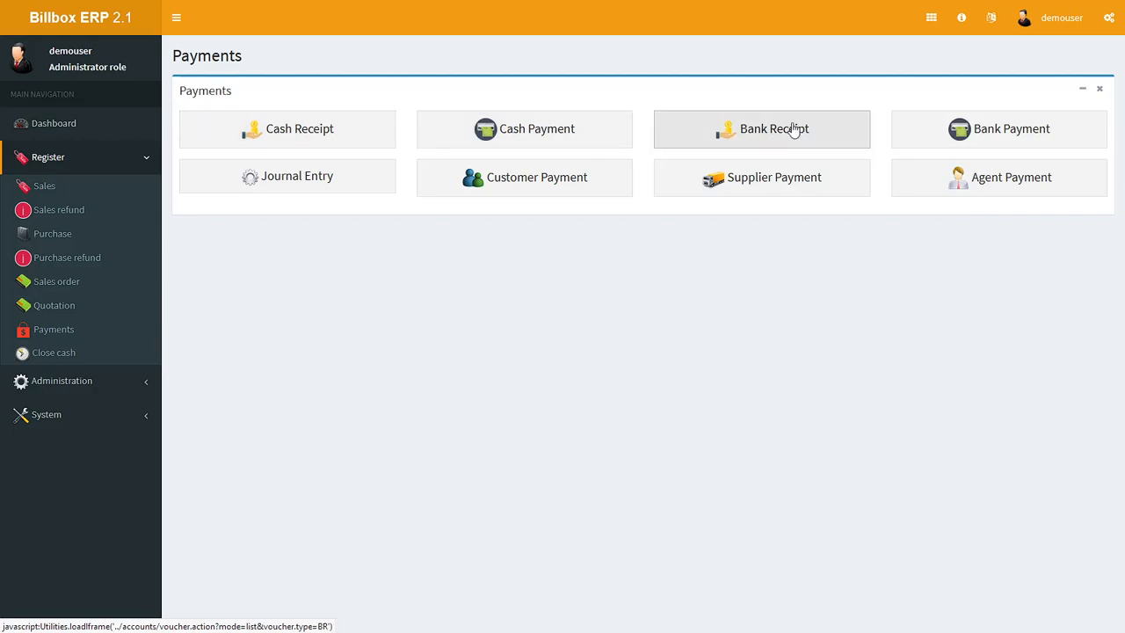
{"action": "left_click", "coordinate": [953, 145]}
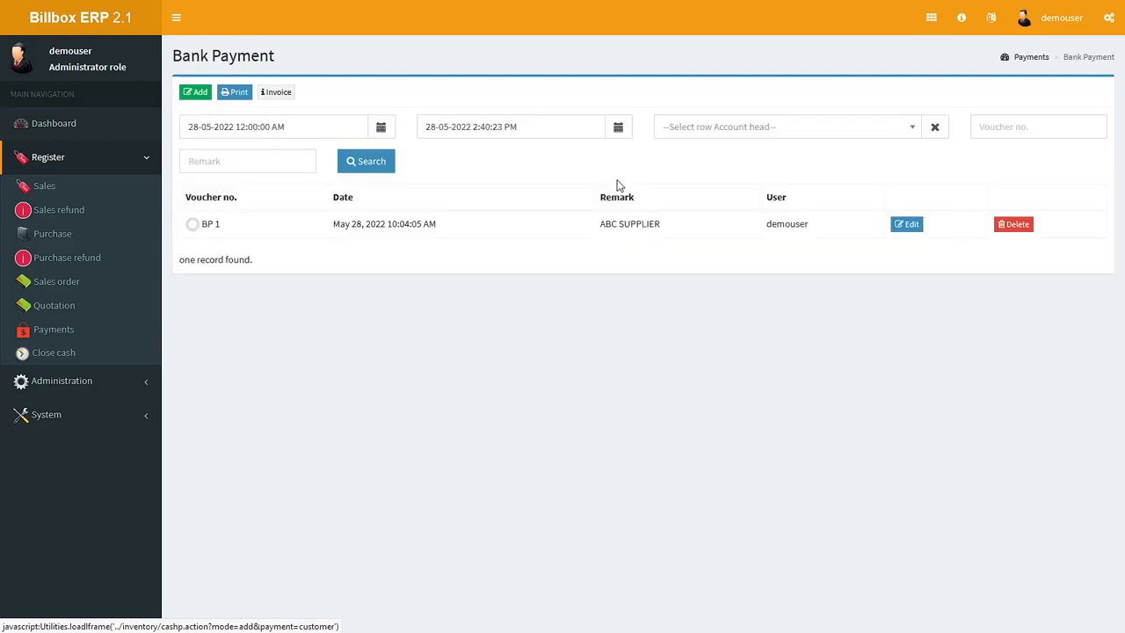
{"action": "left_click", "coordinate": [192, 94]}
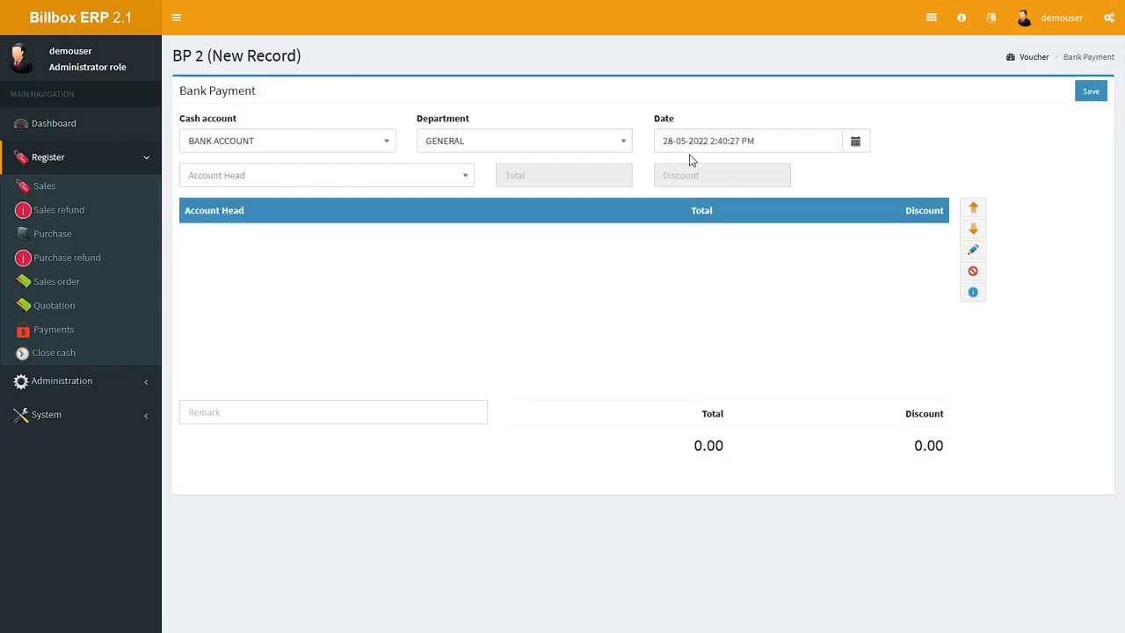
{"action": "left_click", "coordinate": [368, 144]}
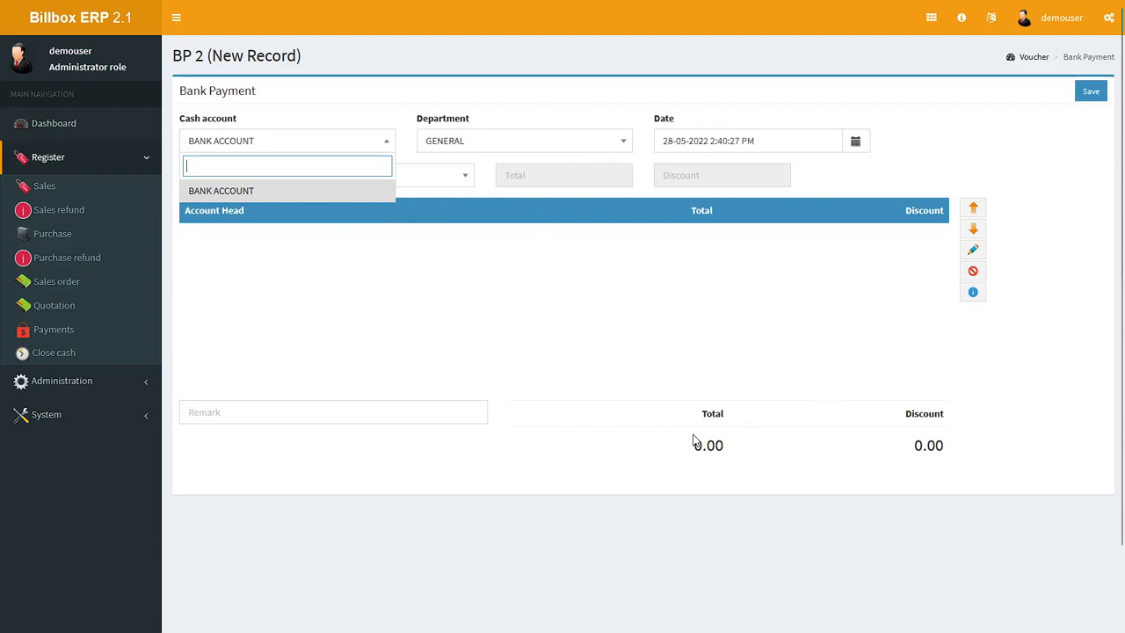
{"action": "key", "text": "Return"}
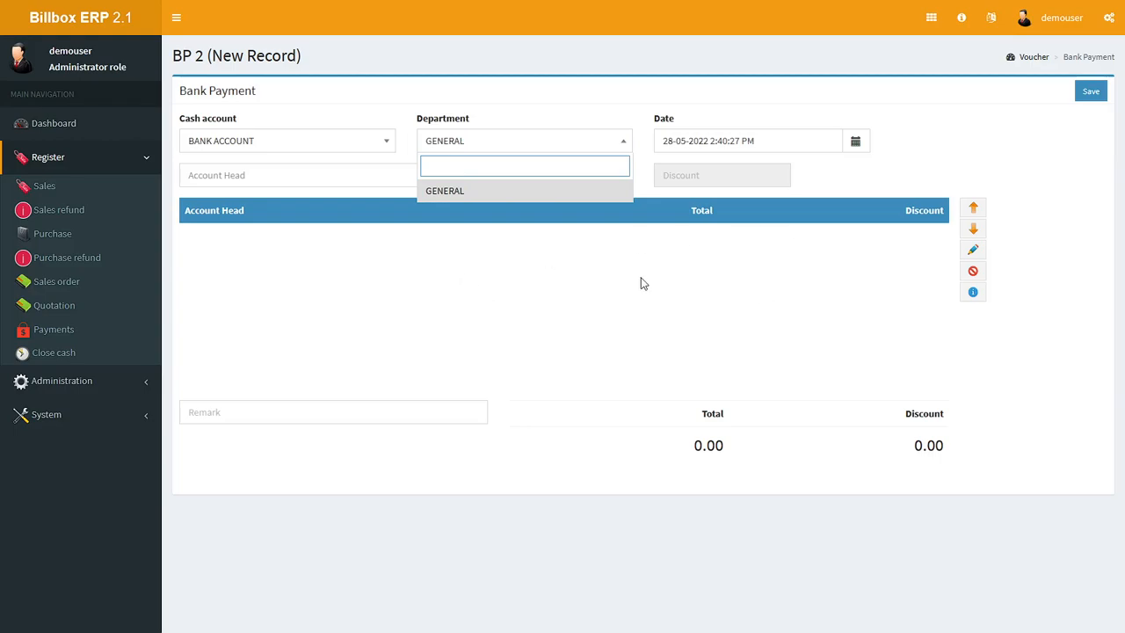
Step: Open the customer payment form and select Customer 22 with the search term cus
{"action": "left_click", "coordinate": [65, 329]}
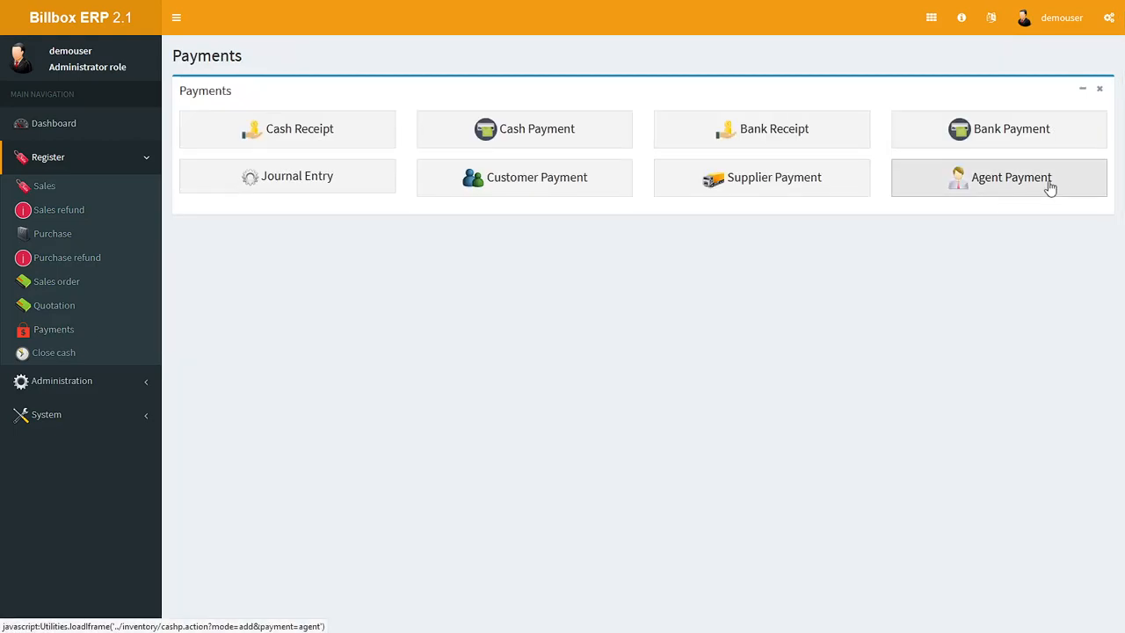
{"action": "left_click", "coordinate": [522, 188]}
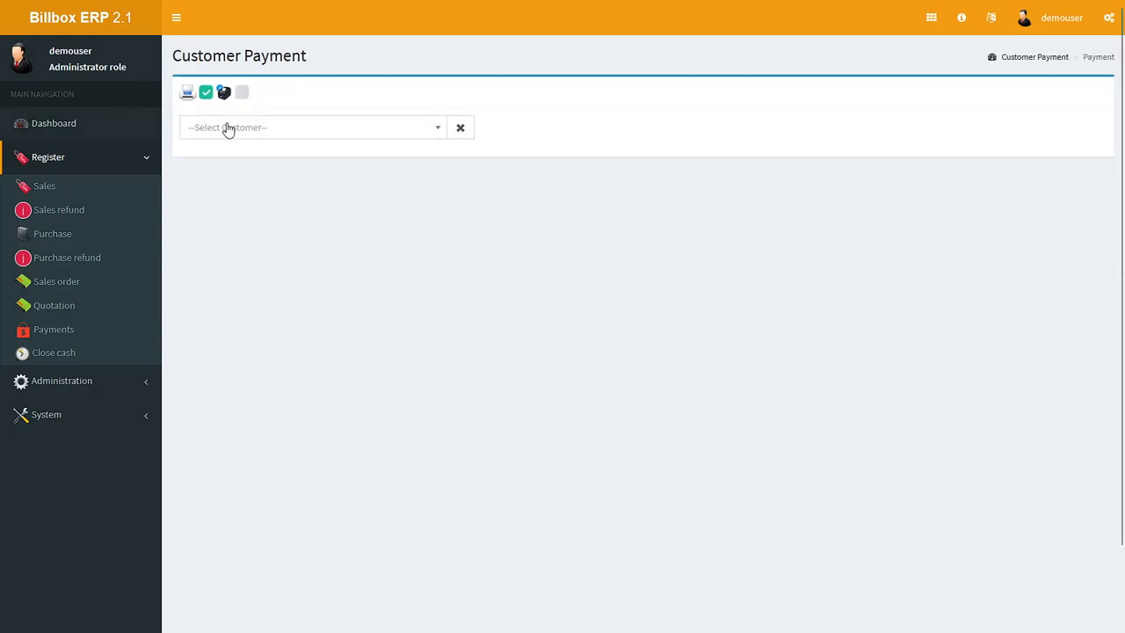
{"action": "left_click", "coordinate": [228, 129]}
{"action": "type", "text": "cus"}
{"action": "left_click", "coordinate": [254, 175]}
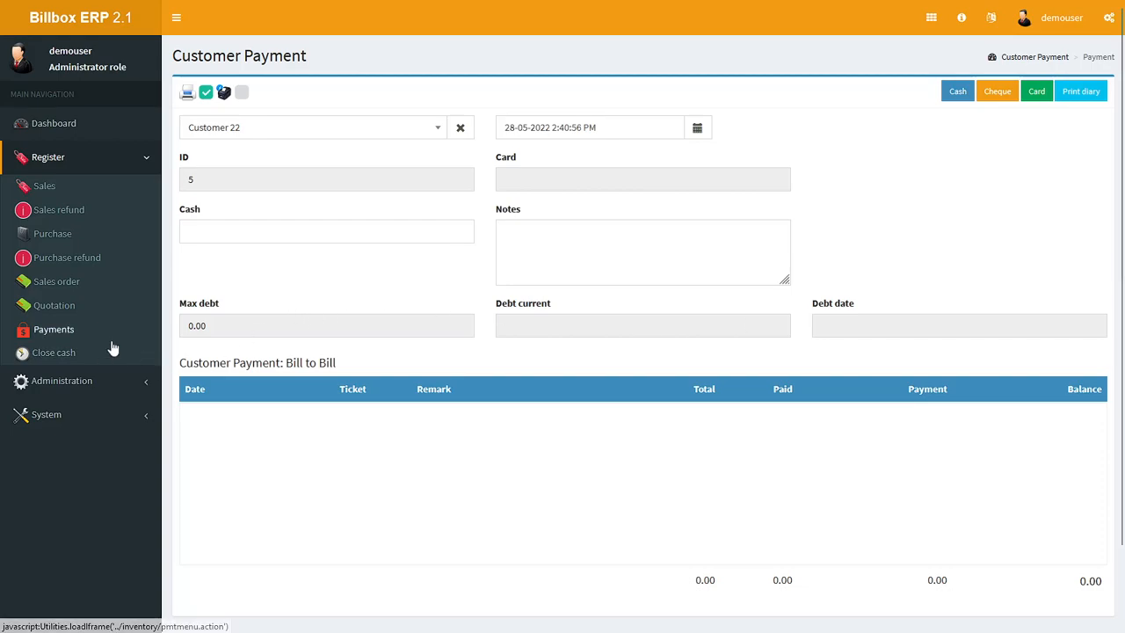
Step: Open the Close cash page and examine its sequence number along with the payments and sales reports
{"action": "left_click", "coordinate": [51, 354]}
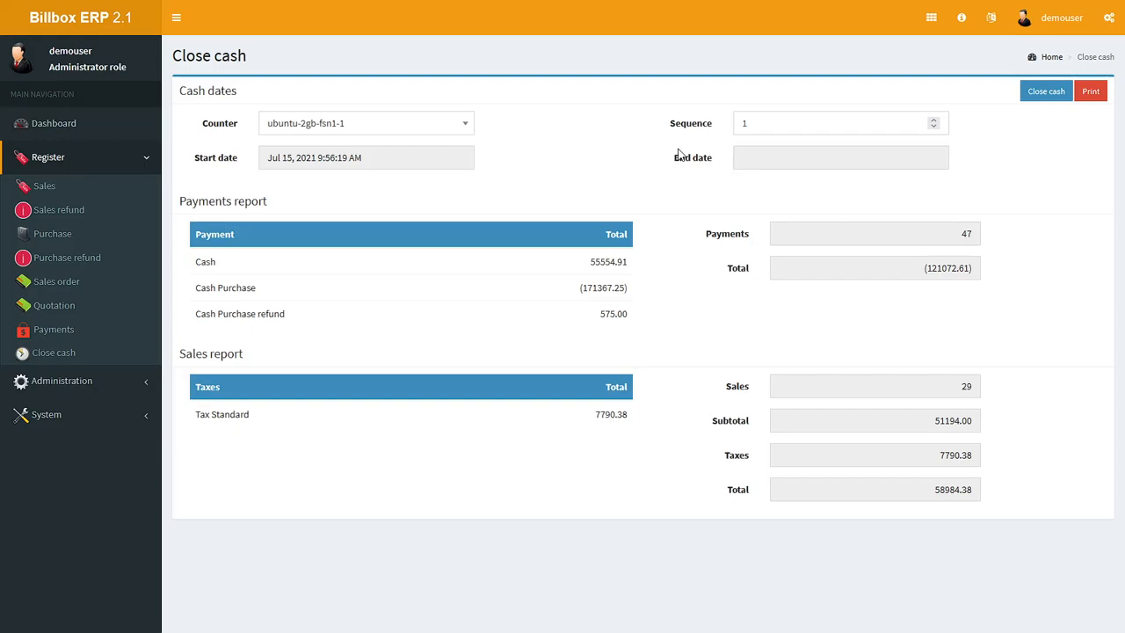
{"action": "left_click_drag", "start_coordinate": [775, 123], "coordinate": [736, 124]}
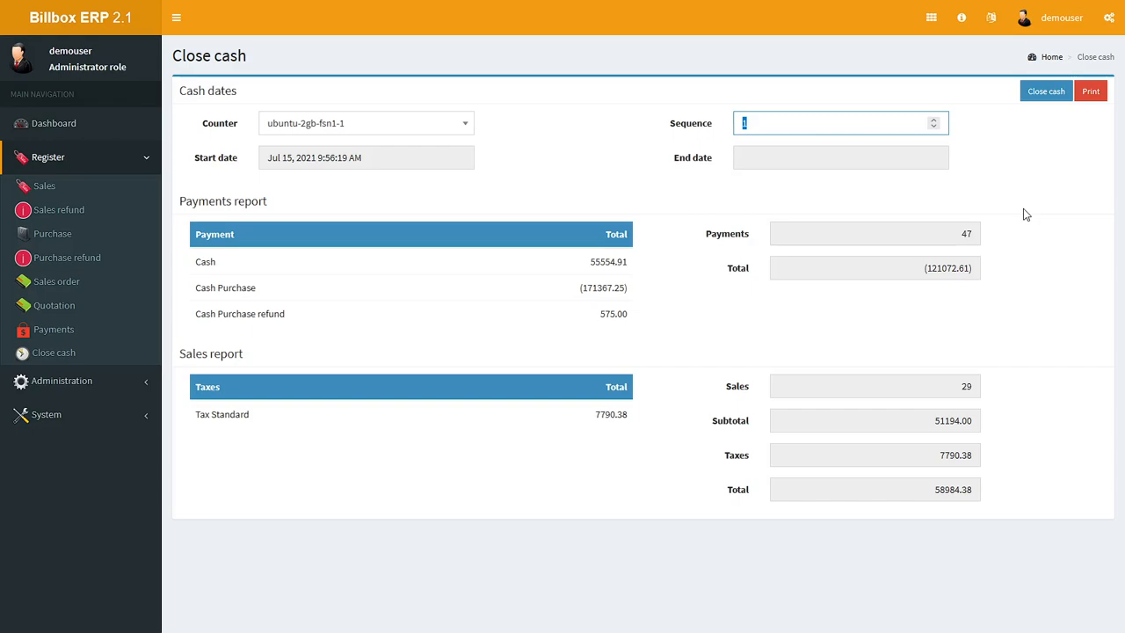
{"action": "left_click", "coordinate": [778, 130]}
{"action": "left_click_drag", "start_coordinate": [820, 121], "coordinate": [691, 109]}
Step: View the details of TEST ITEM in the stock product list, and open a blank record for a new product
{"action": "left_click", "coordinate": [104, 380]}
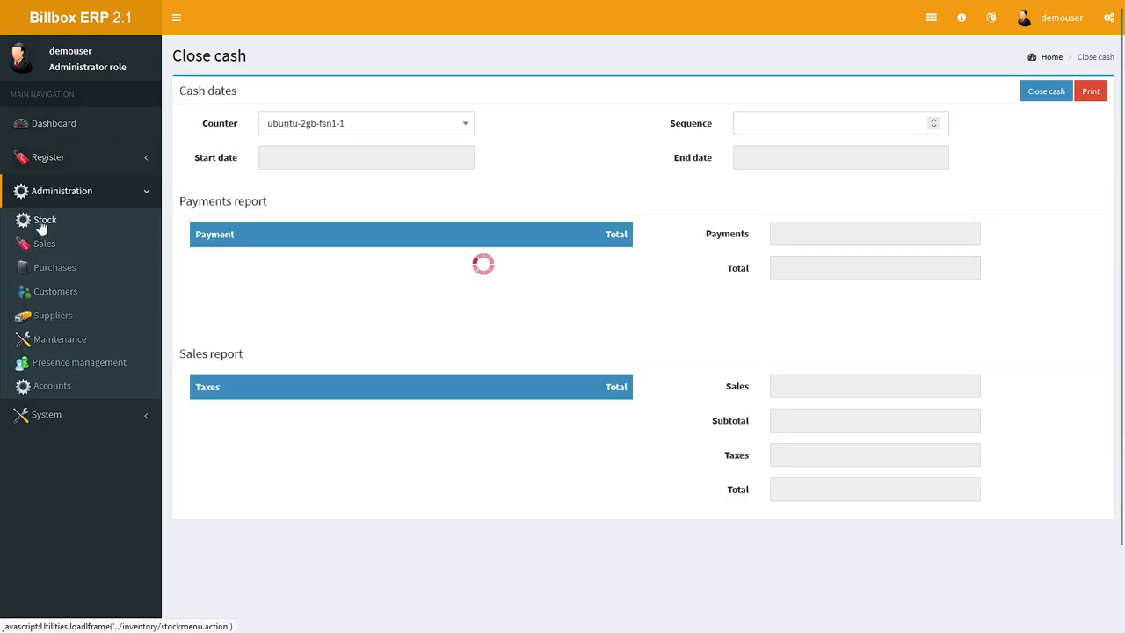
{"action": "left_click", "coordinate": [43, 226]}
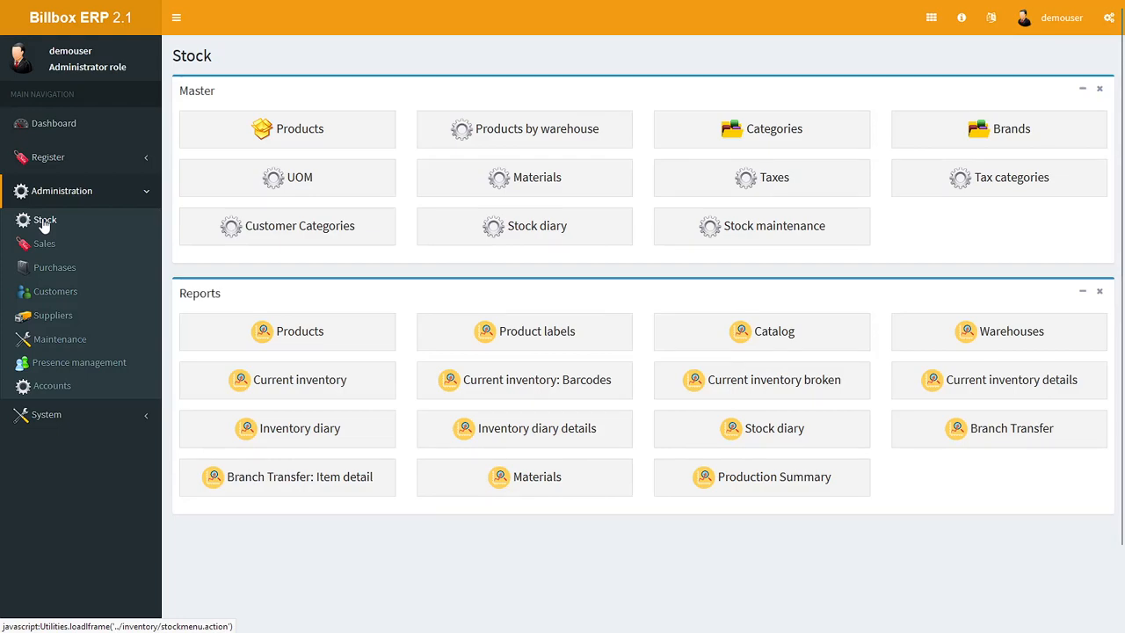
{"action": "left_click", "coordinate": [281, 141]}
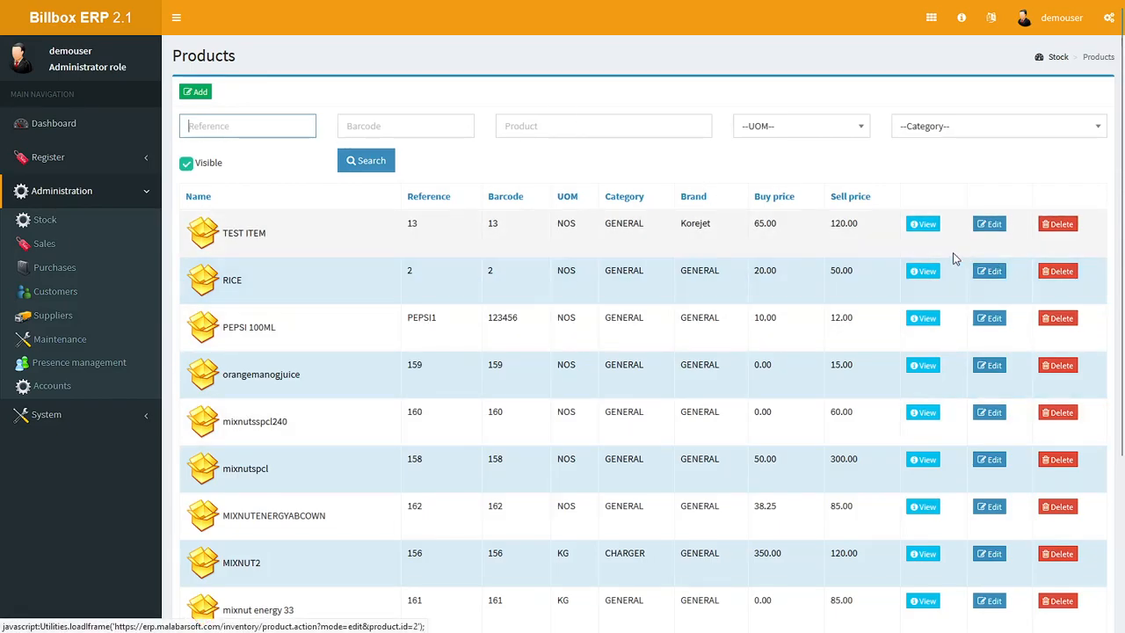
{"action": "left_click", "coordinate": [922, 223]}
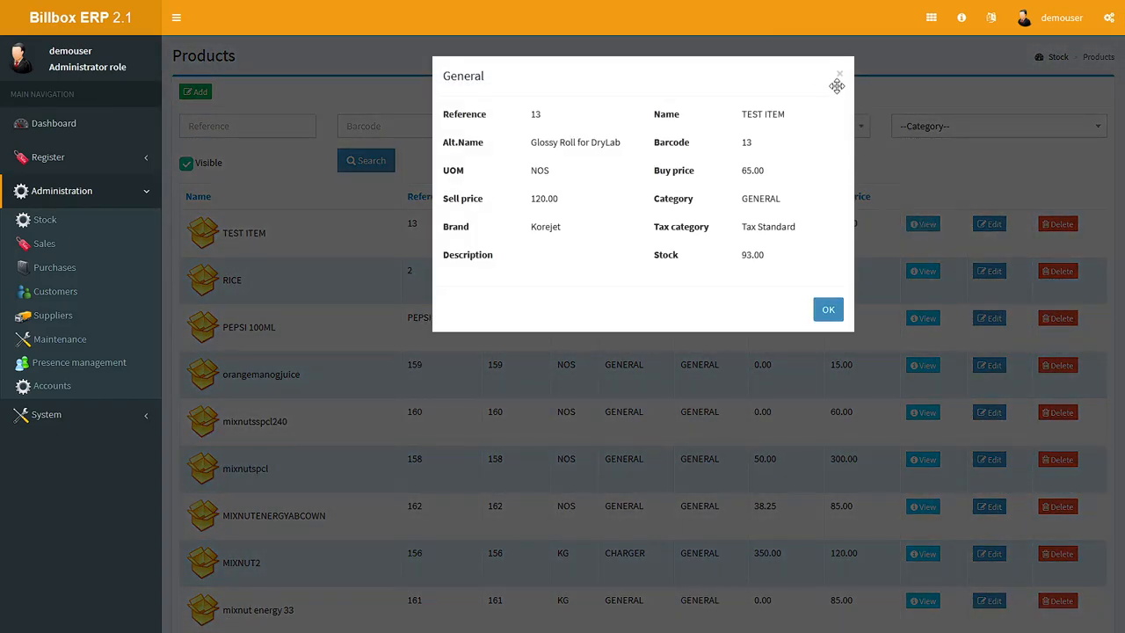
{"action": "left_click", "coordinate": [828, 311]}
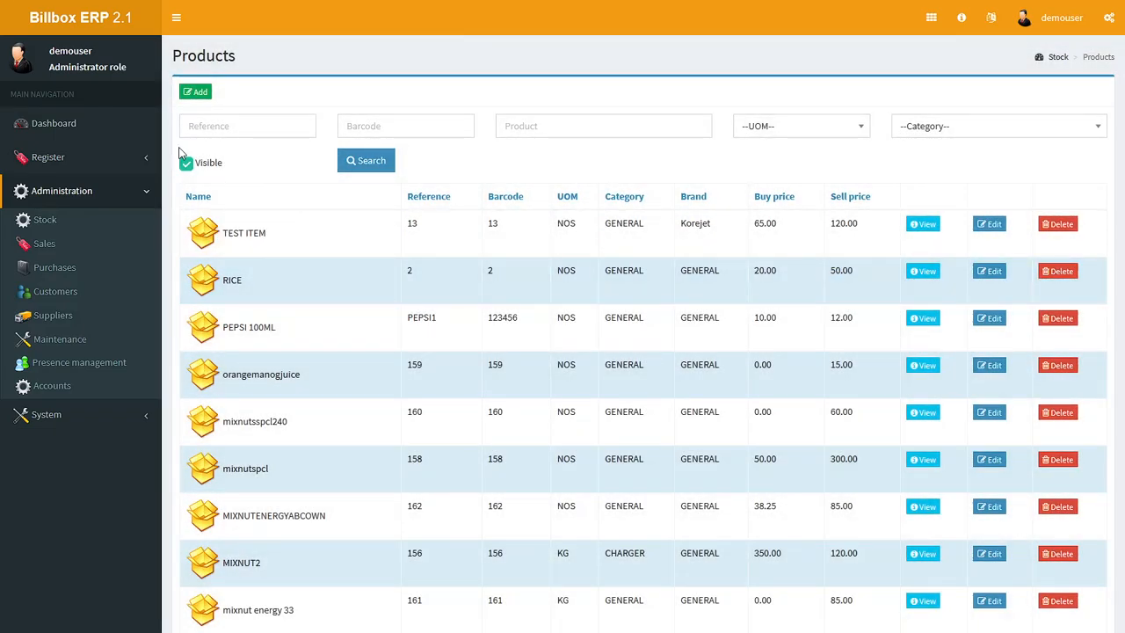
{"action": "left_click", "coordinate": [197, 94]}
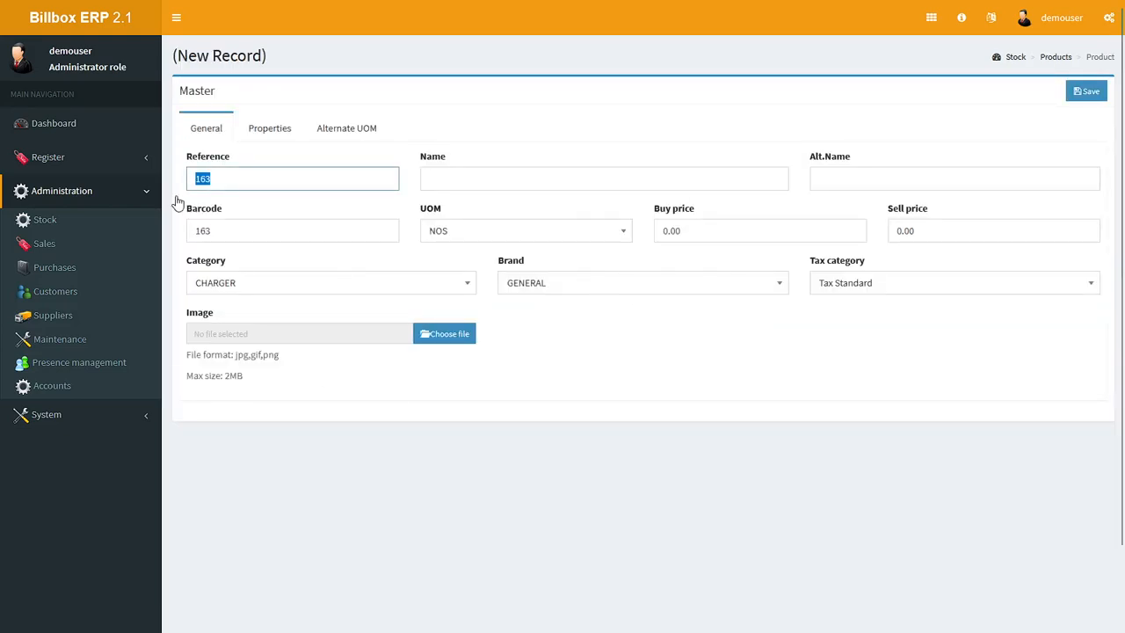
Step: Examine the administration overview pages for stock, sales, purchases, customers and suppliers with their master and report options
{"action": "left_click", "coordinate": [44, 220]}
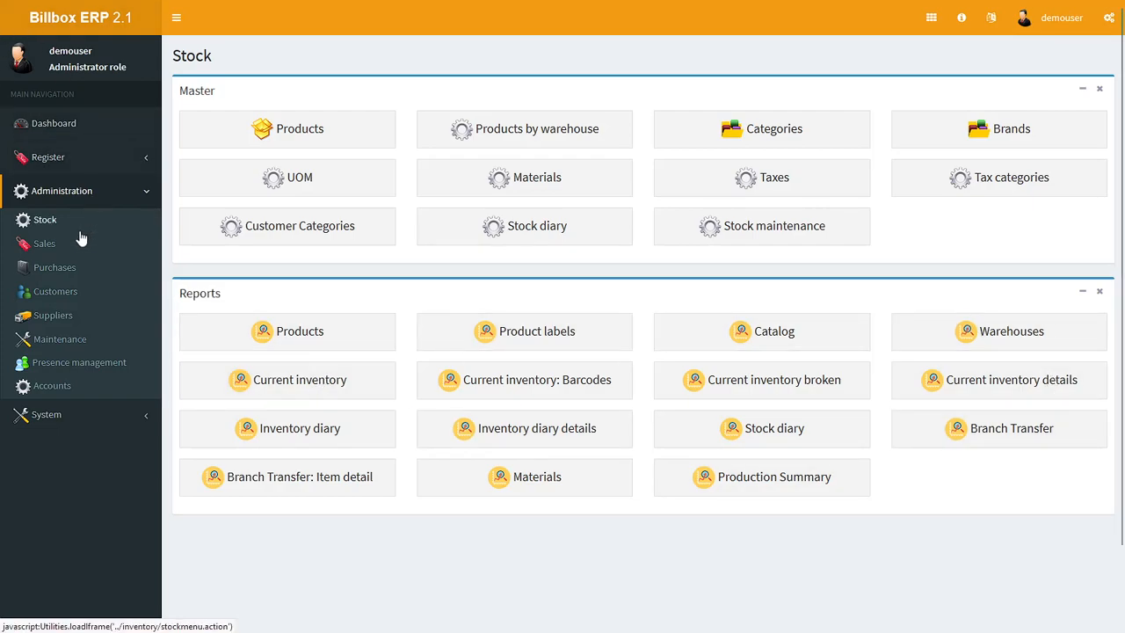
{"action": "left_click", "coordinate": [44, 246]}
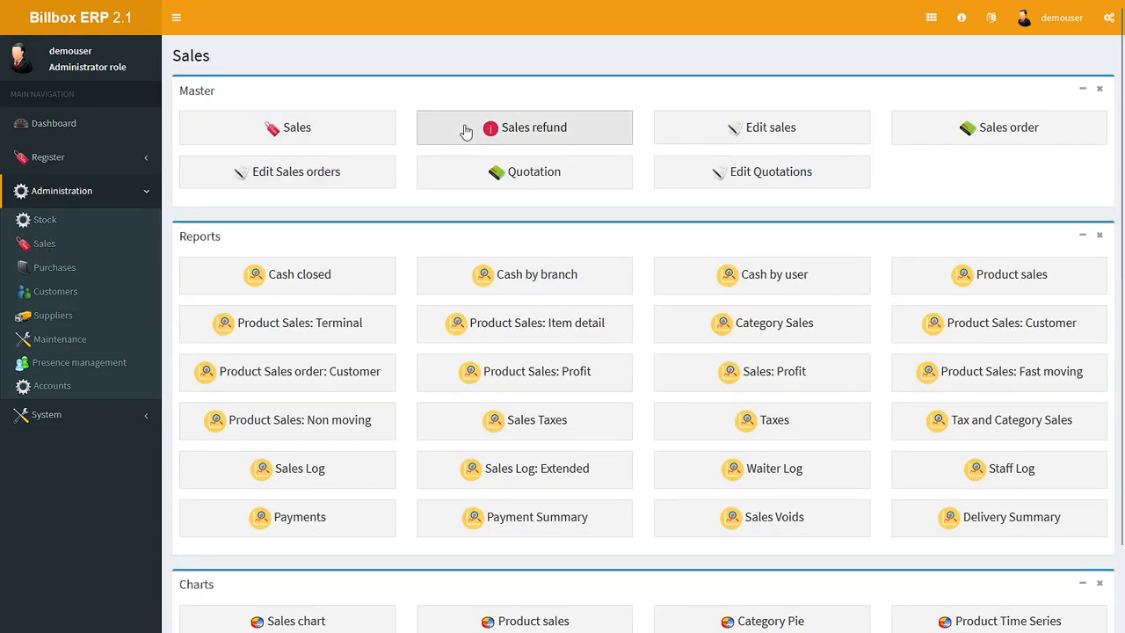
{"action": "scroll", "coordinate": [811, 553], "scroll_direction": "down", "scroll_amount": 2}
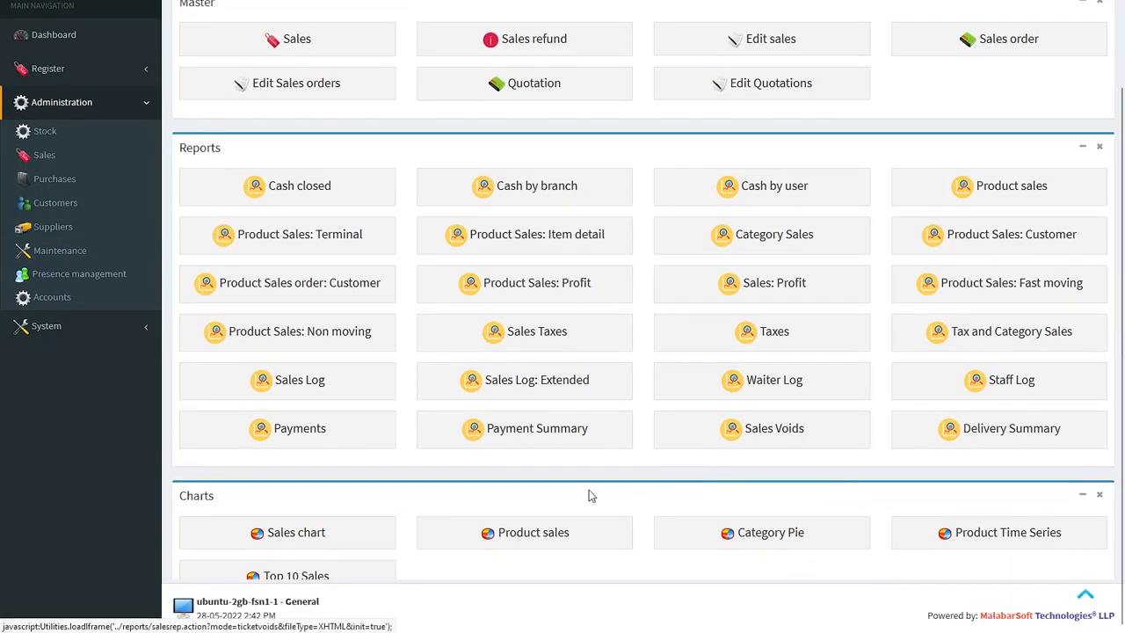
{"action": "scroll", "coordinate": [429, 482], "scroll_direction": "up", "scroll_amount": 2}
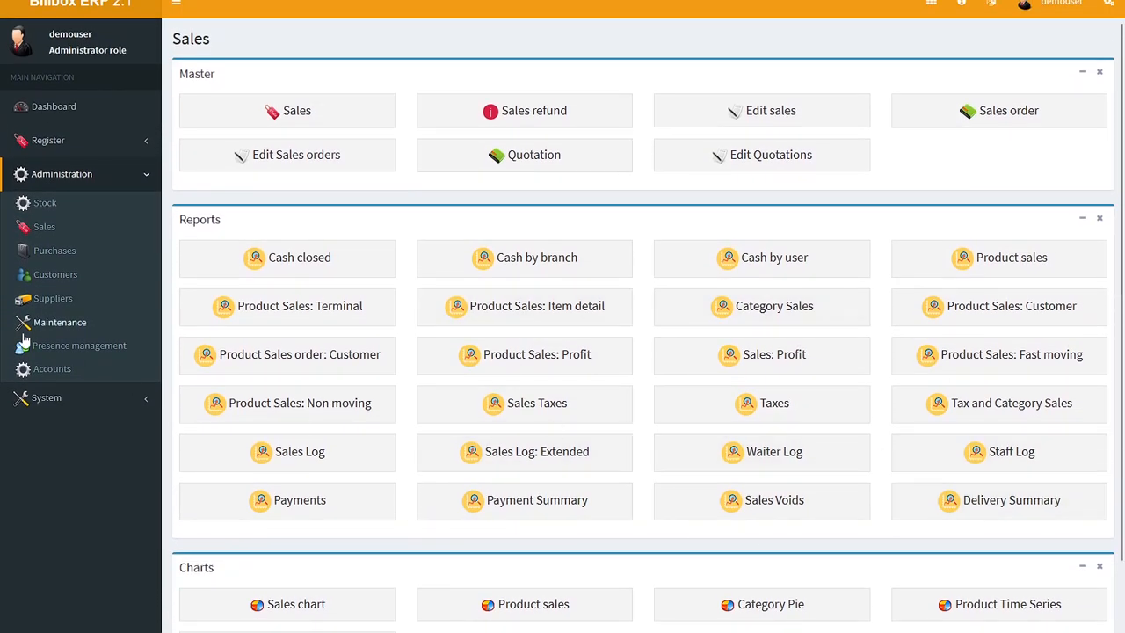
{"action": "left_click", "coordinate": [58, 252]}
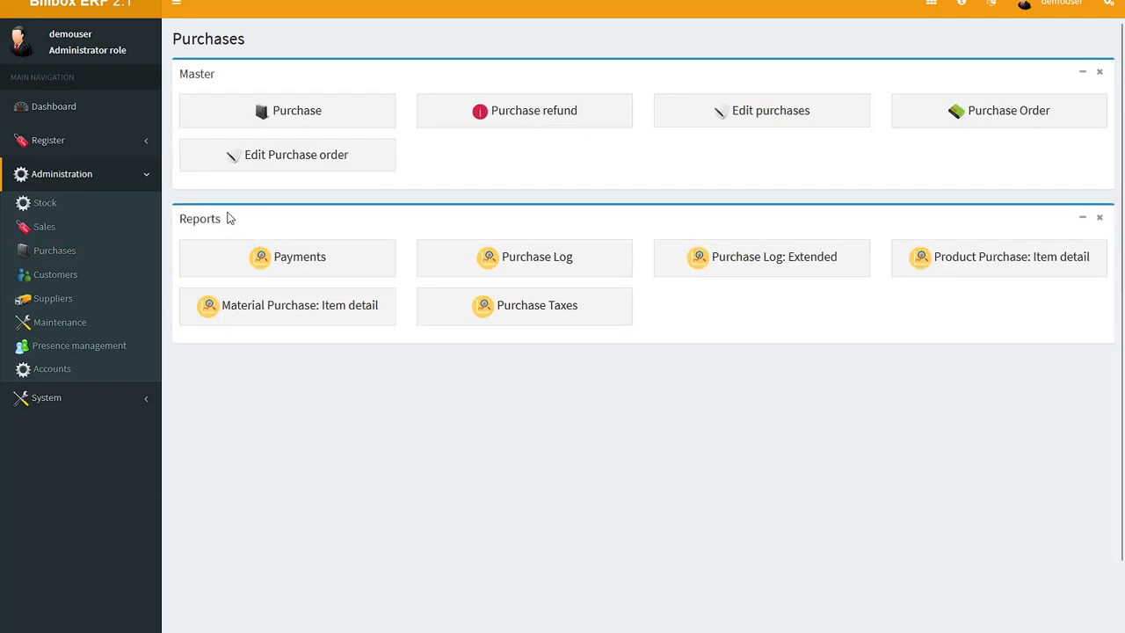
{"action": "left_click", "coordinate": [58, 280]}
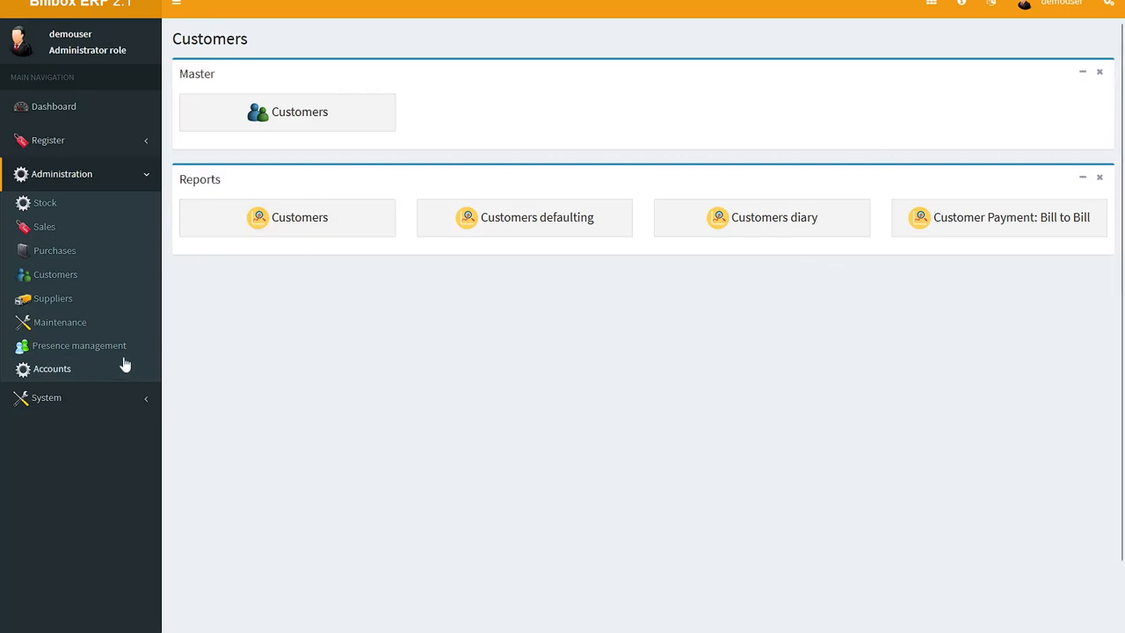
{"action": "left_click", "coordinate": [45, 299]}
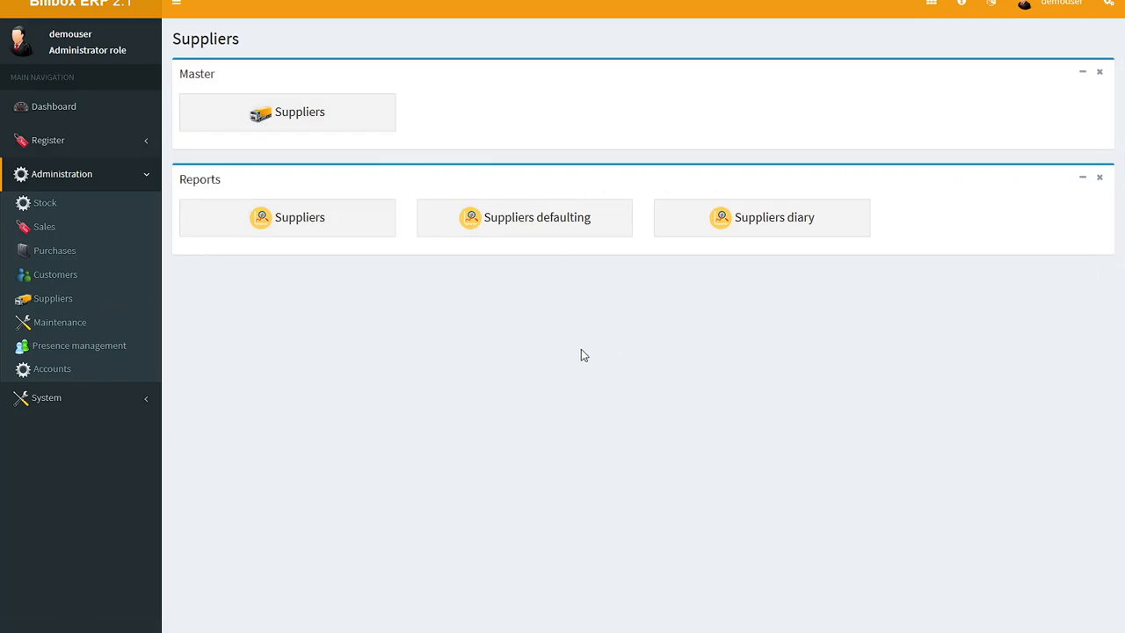
Step: Examine the categories download and upload dialogs in Maintenance, closing both without transferring any data
{"action": "left_click", "coordinate": [62, 323]}
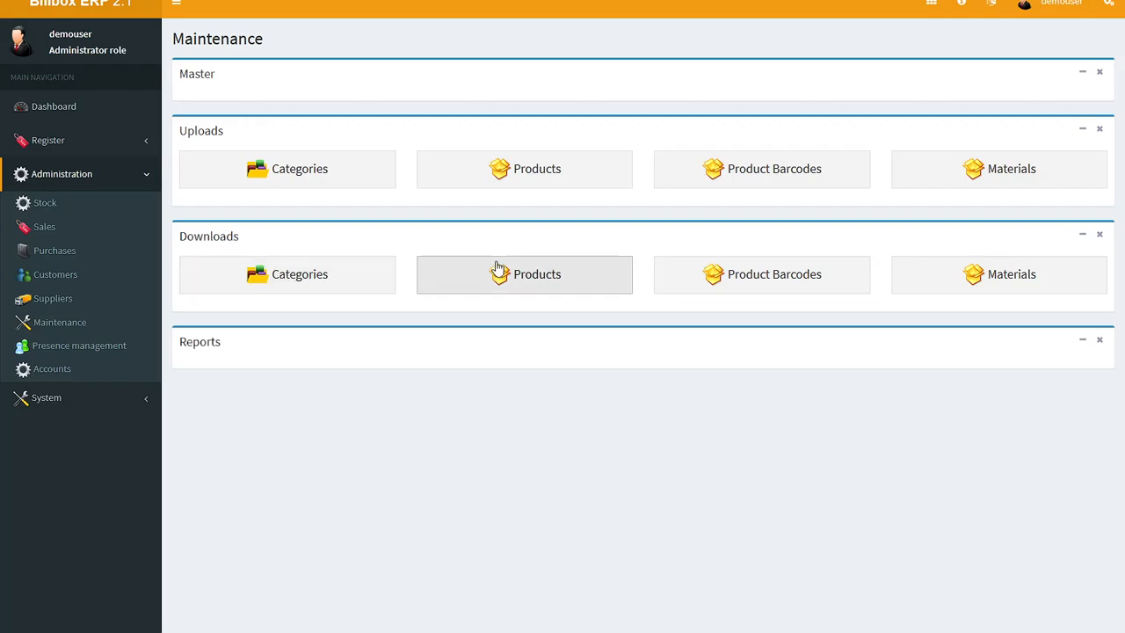
{"action": "left_click", "coordinate": [346, 278]}
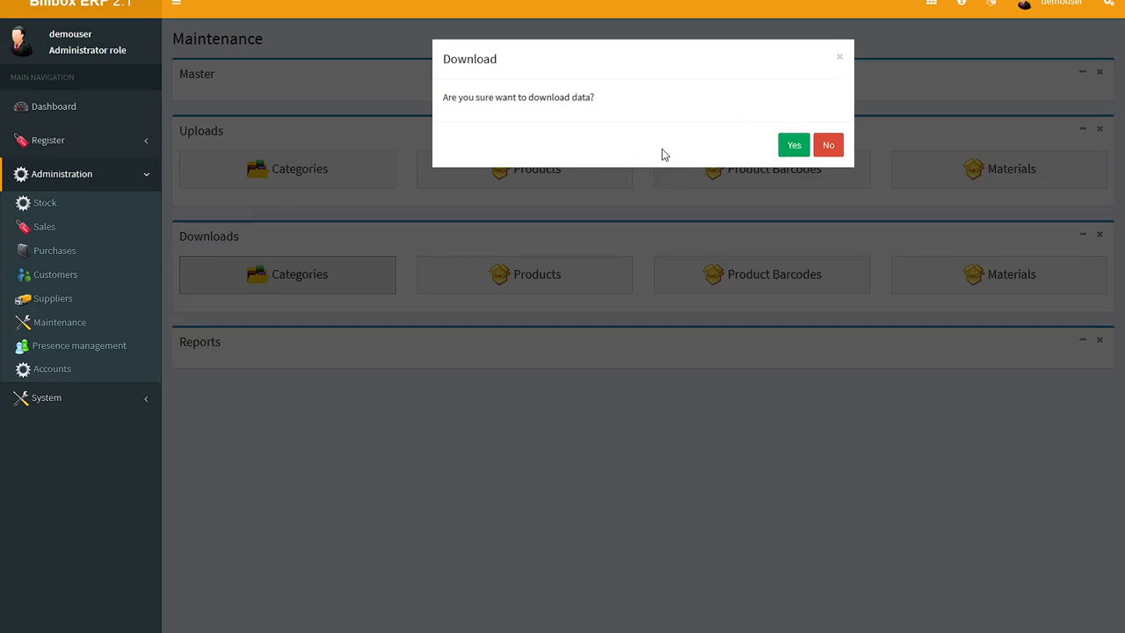
{"action": "left_click", "coordinate": [839, 62]}
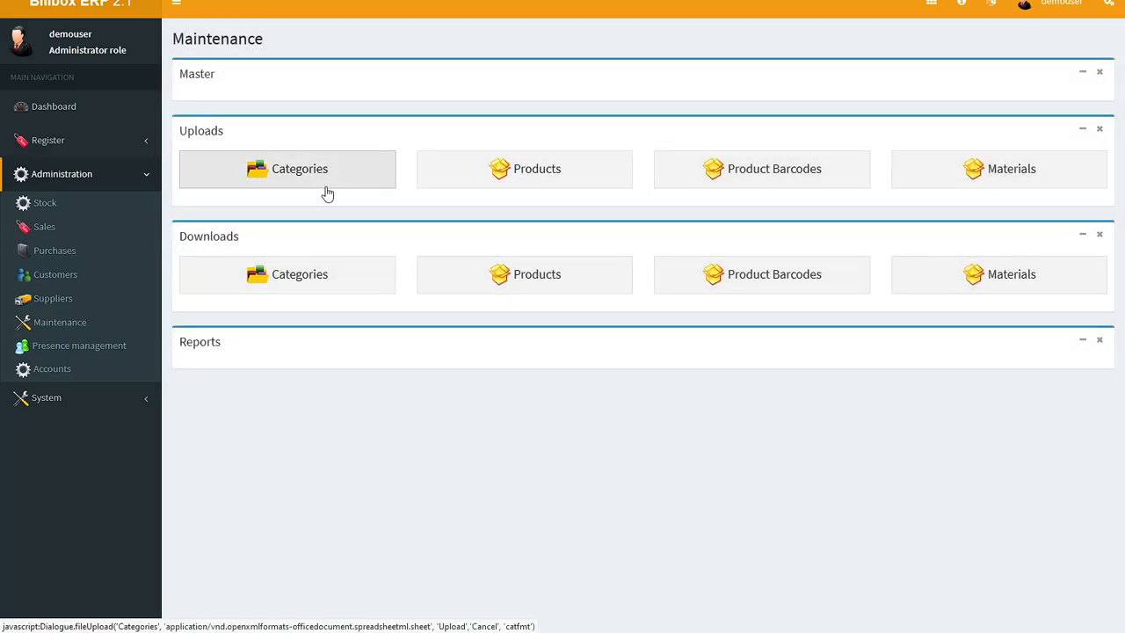
{"action": "left_click", "coordinate": [236, 171]}
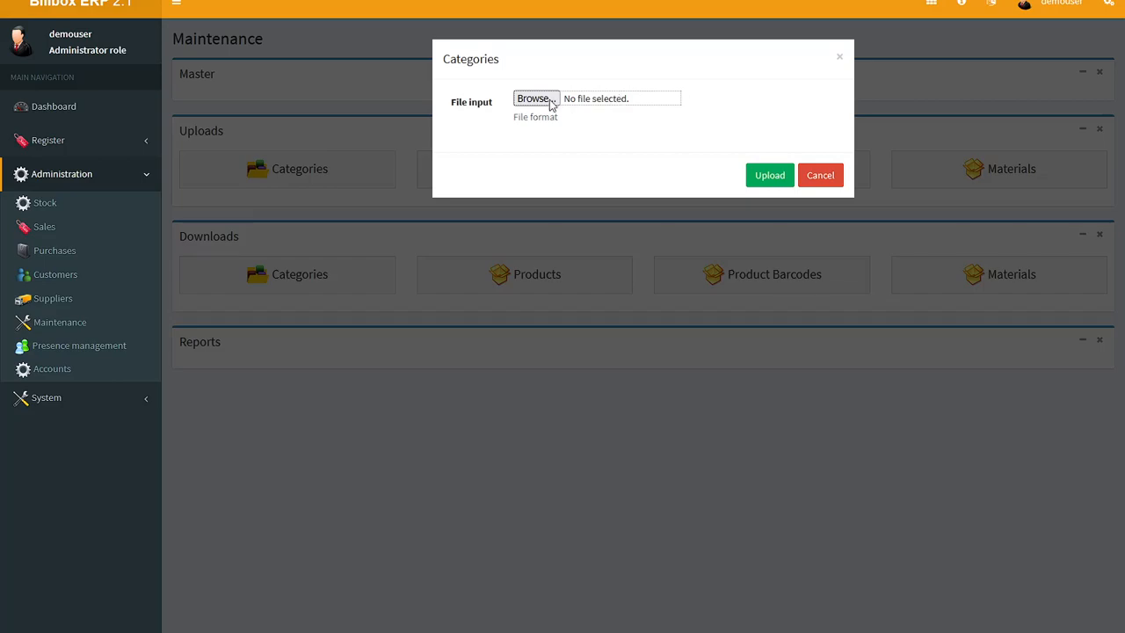
{"action": "left_click", "coordinate": [839, 58]}
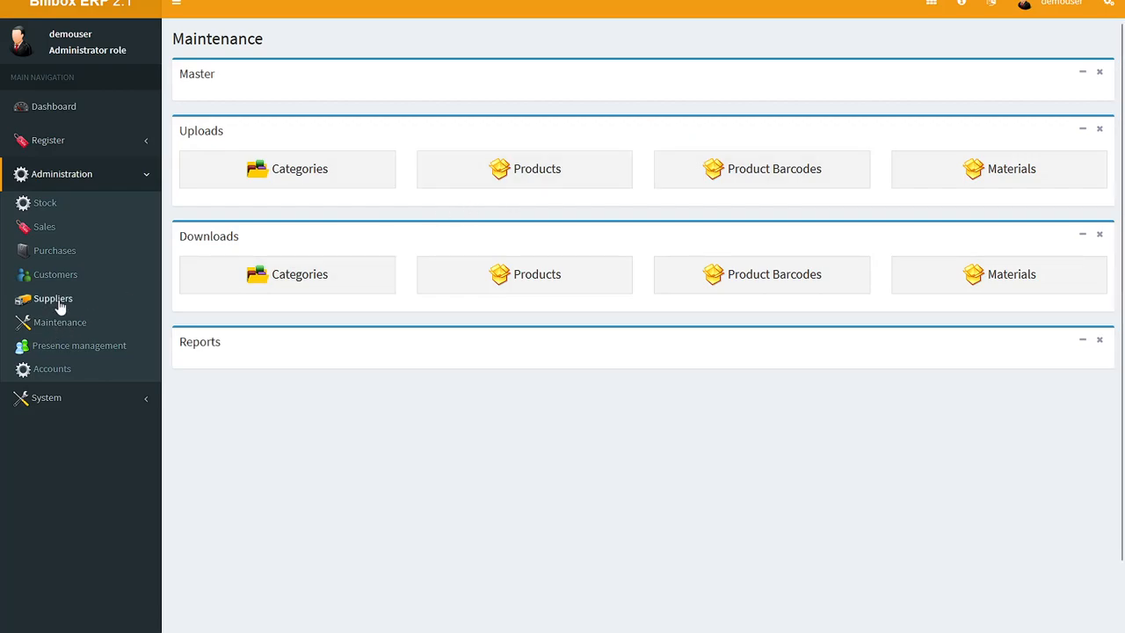
Step: Examine the Presence management and Accounts administration pages, including the Account Heads list, and return to the Accounts overview
{"action": "left_click", "coordinate": [55, 350]}
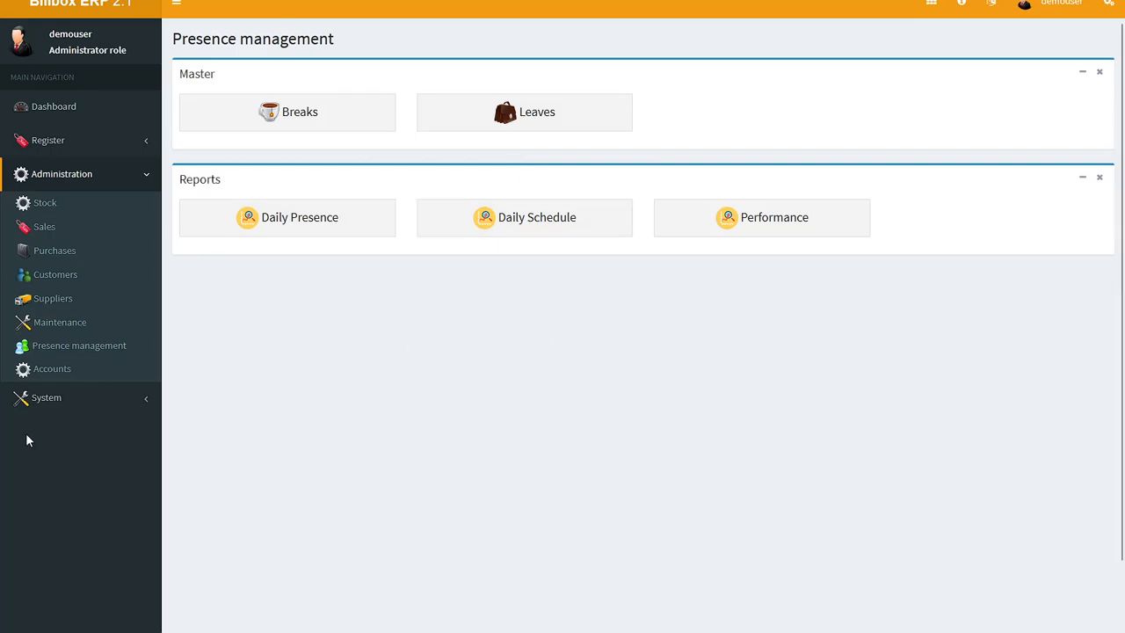
{"action": "left_click", "coordinate": [58, 372]}
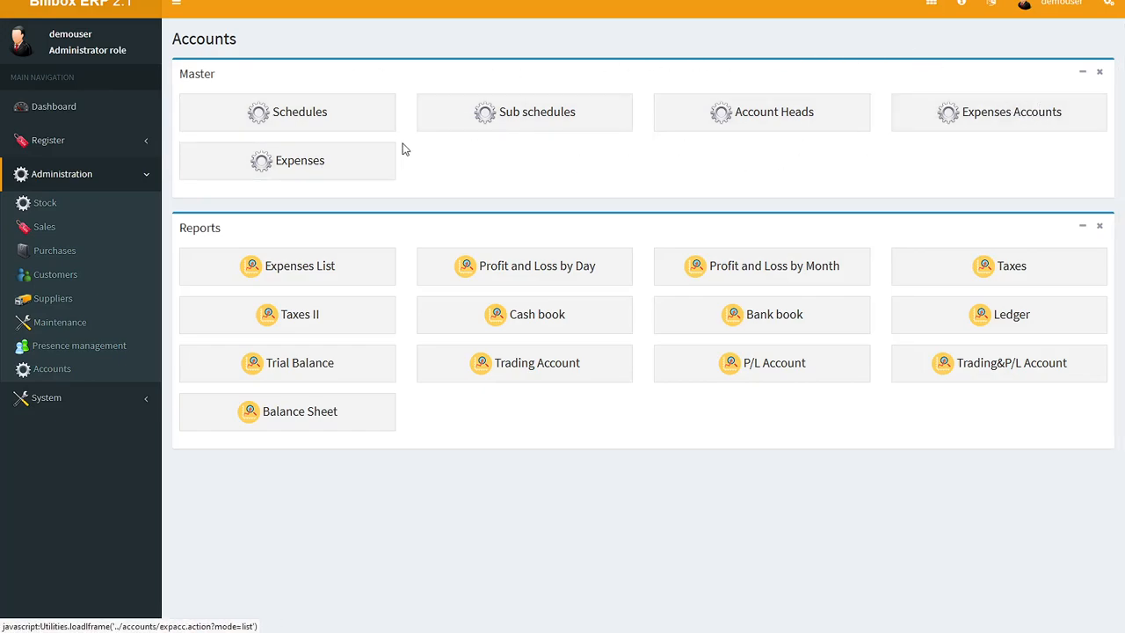
{"action": "left_click", "coordinate": [806, 118]}
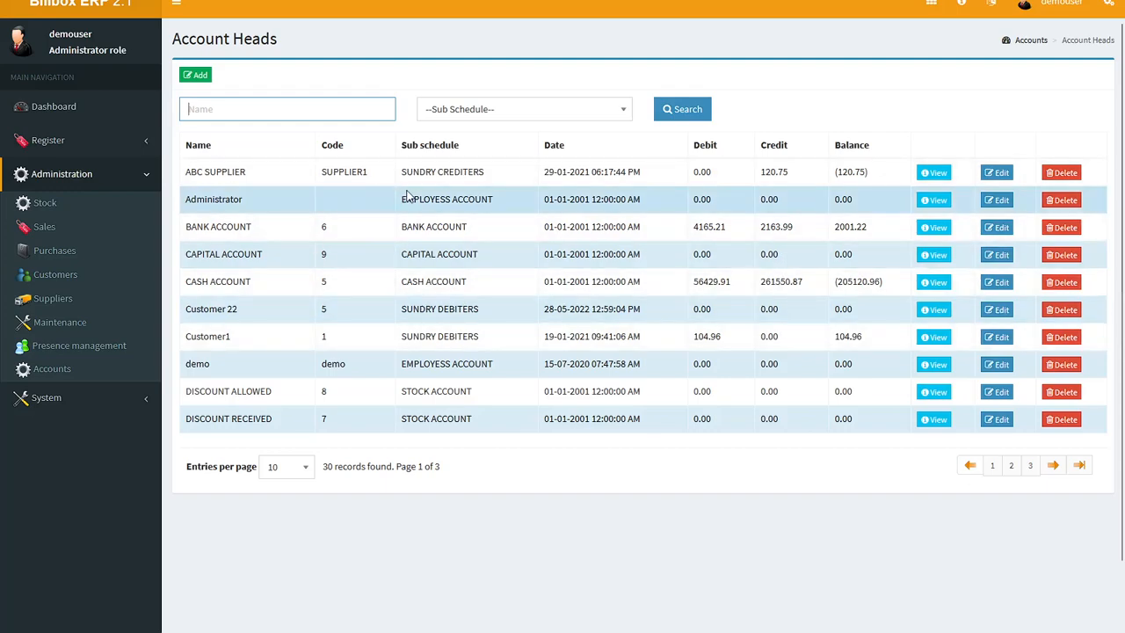
{"action": "scroll", "coordinate": [407, 195], "scroll_direction": "up", "scroll_amount": 1}
{"action": "left_click", "coordinate": [62, 384]}
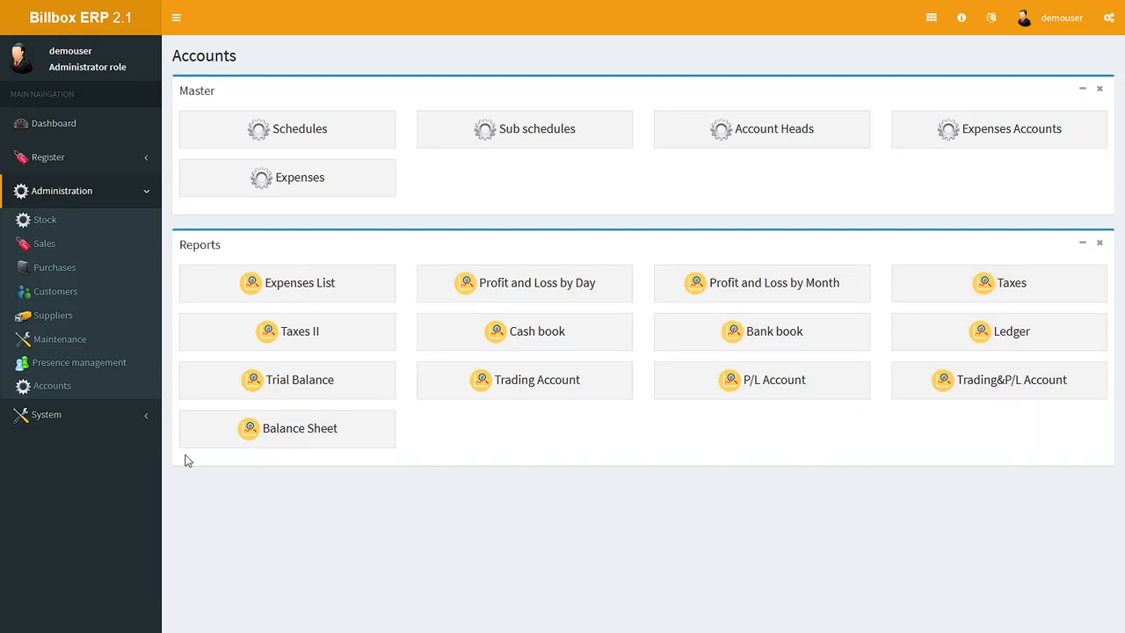
Step: View the Printer receipt page and the Check In/Out page in the System section
{"action": "left_click", "coordinate": [42, 415]}
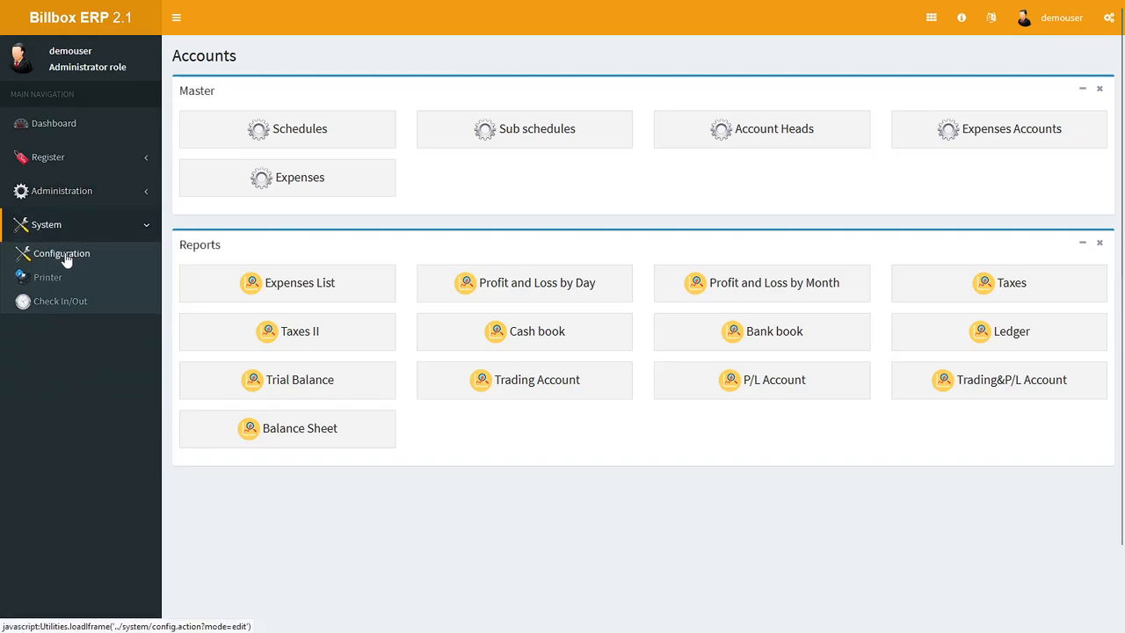
{"action": "left_click", "coordinate": [54, 278]}
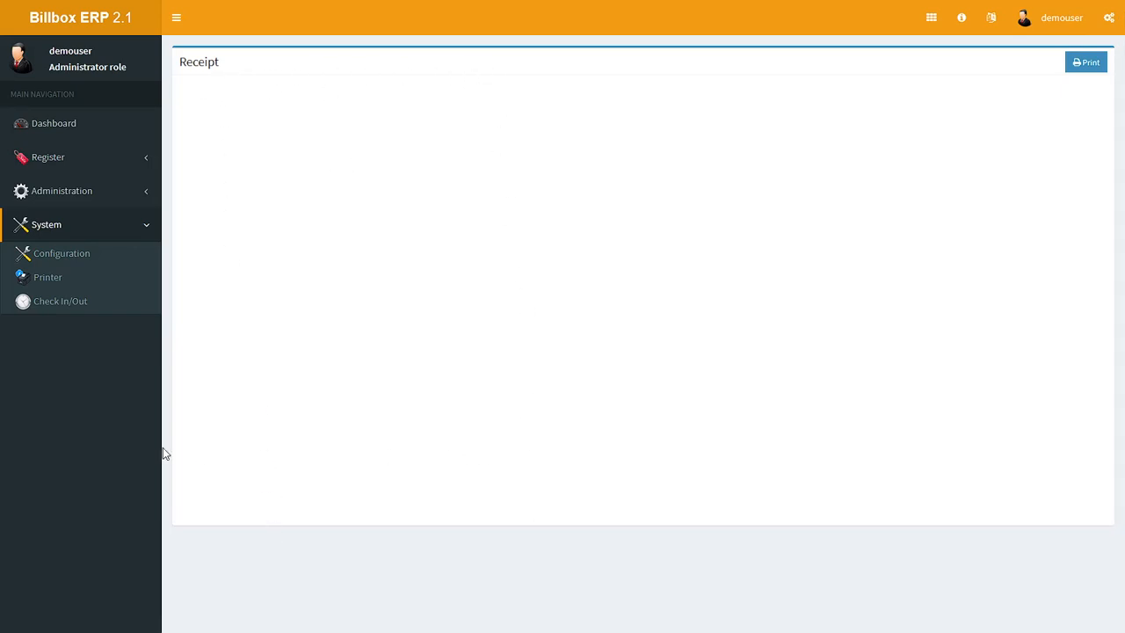
{"action": "left_click", "coordinate": [57, 308]}
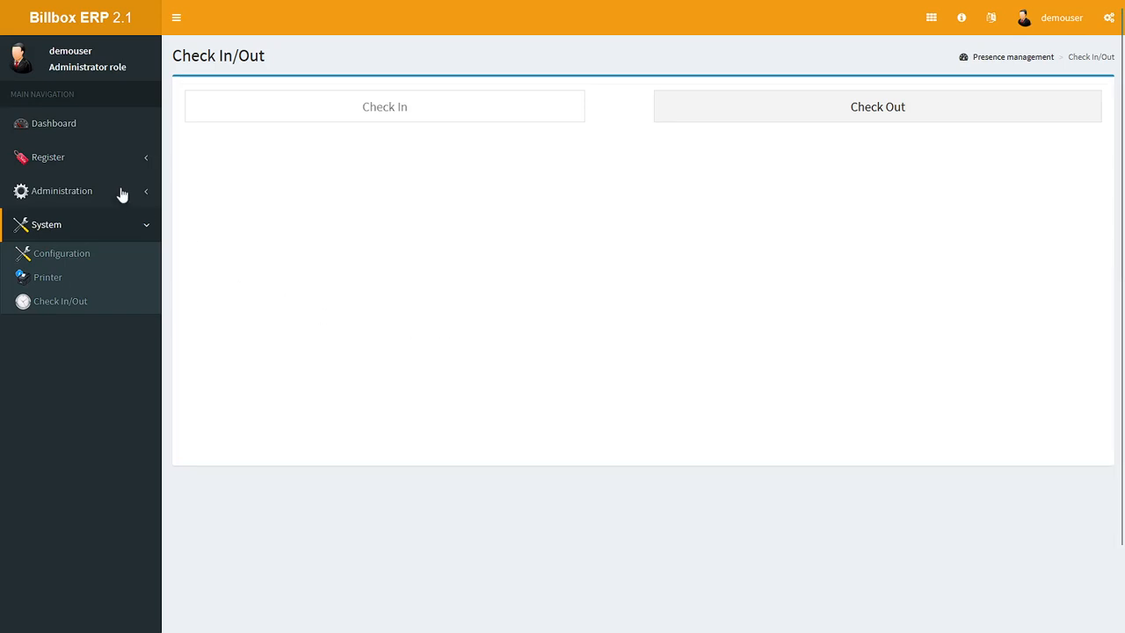
Step: Collapse the navigation sidebar and toggle between the sidebar and horizontal navigation layouts, ending on the horizontal one
{"action": "left_click", "coordinate": [180, 21]}
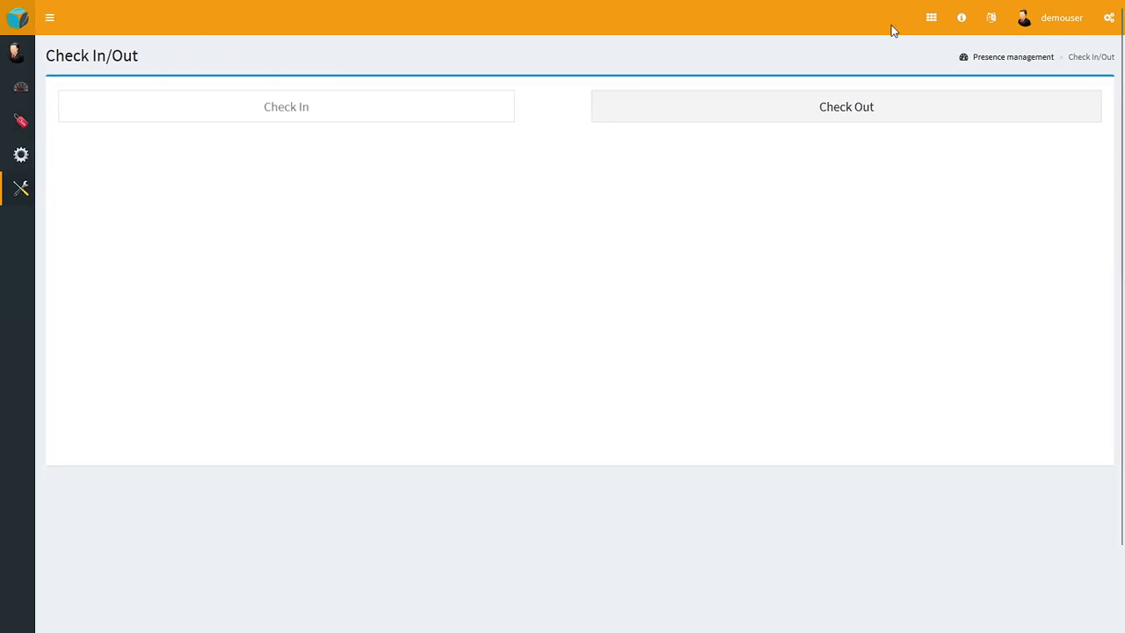
{"action": "left_click", "coordinate": [929, 21]}
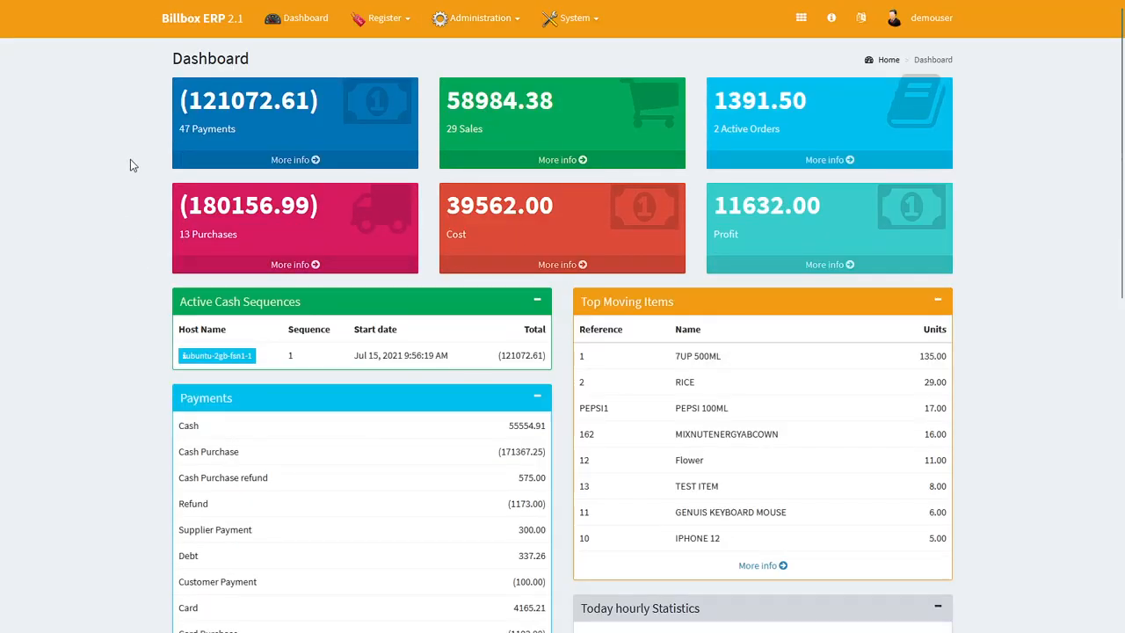
{"action": "left_click", "coordinate": [803, 21]}
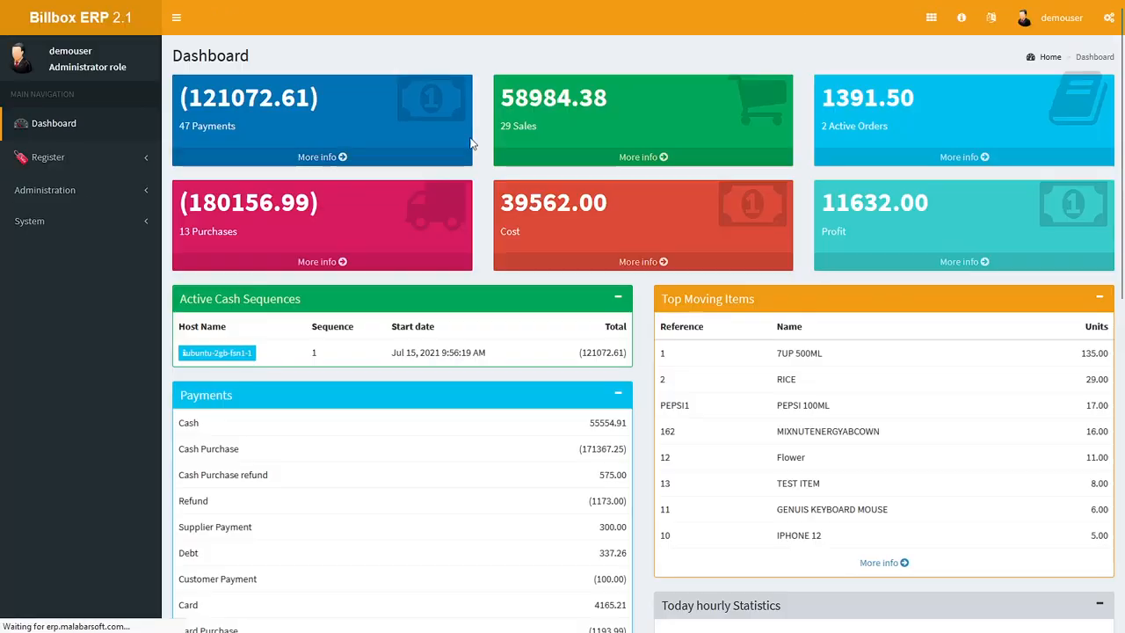
{"action": "left_click", "coordinate": [931, 23]}
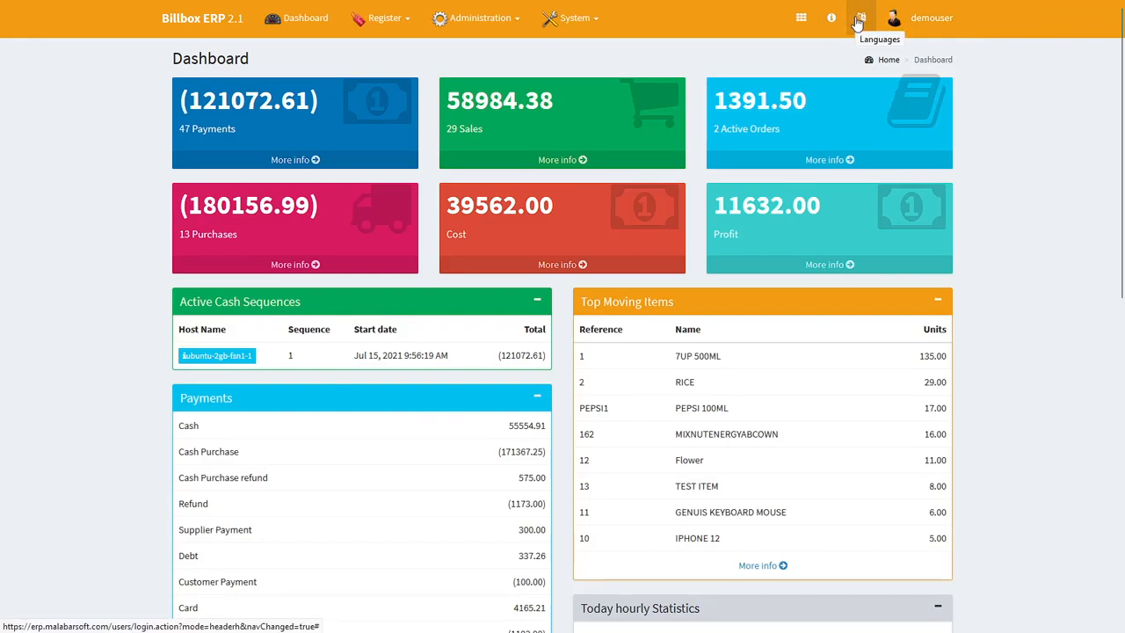
Step: View the available interface languages and log out of the demo account
{"action": "left_click", "coordinate": [860, 21]}
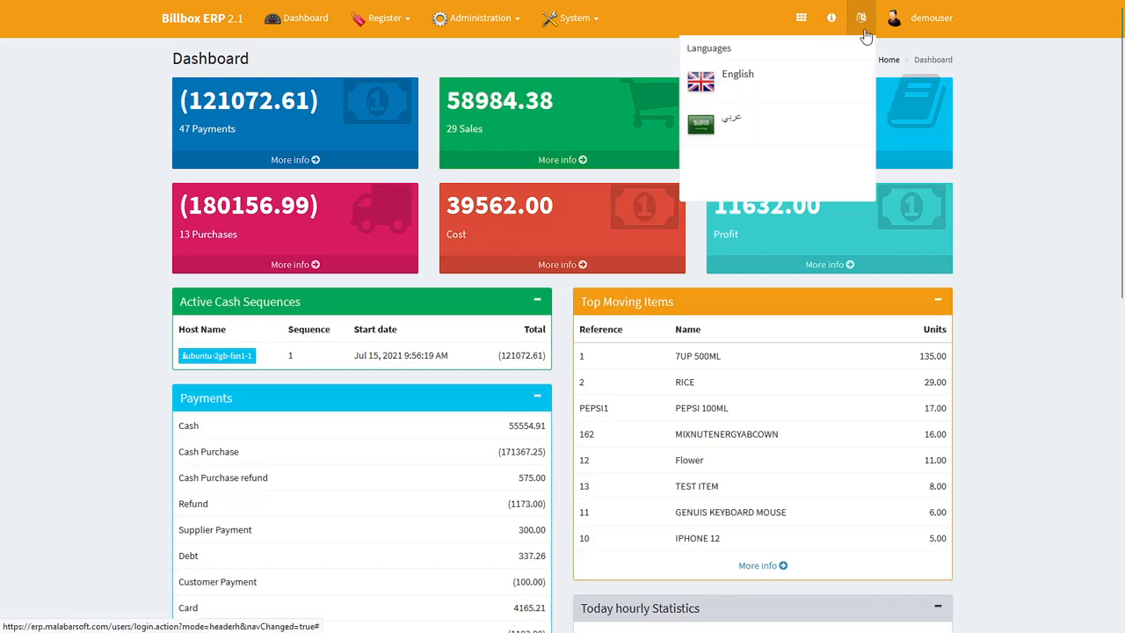
{"action": "left_click", "coordinate": [938, 29]}
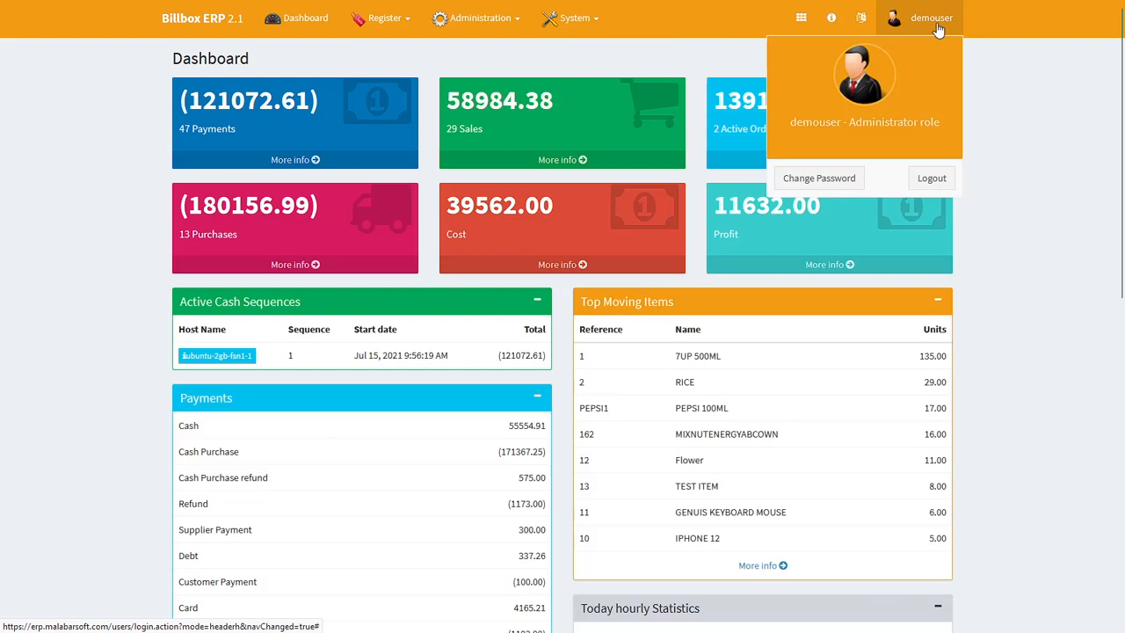
{"action": "left_click", "coordinate": [927, 179]}
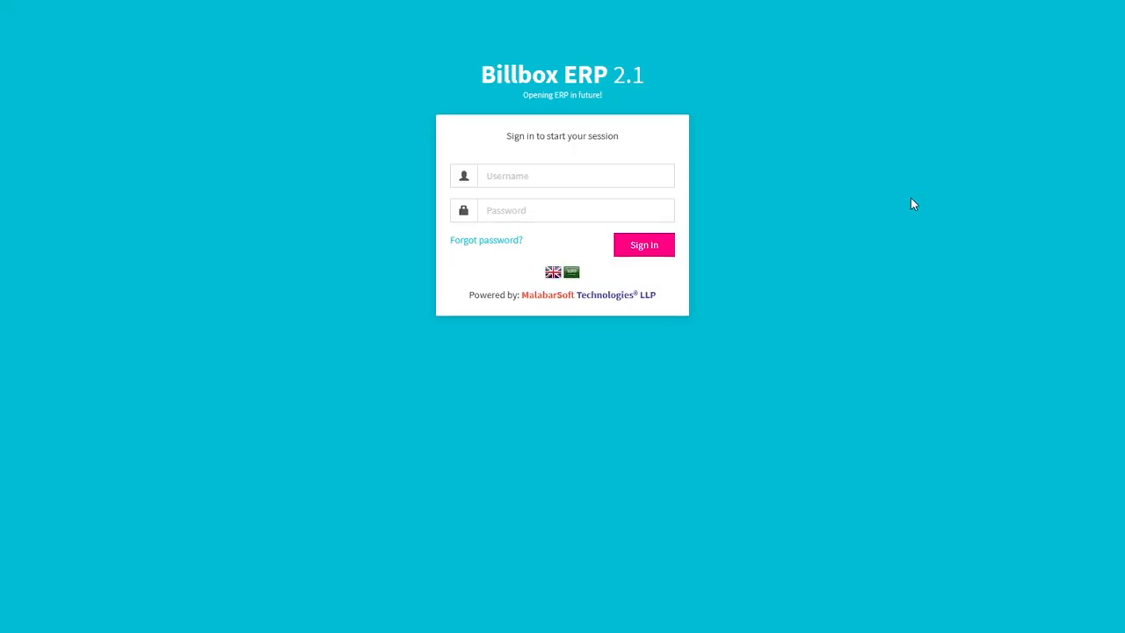